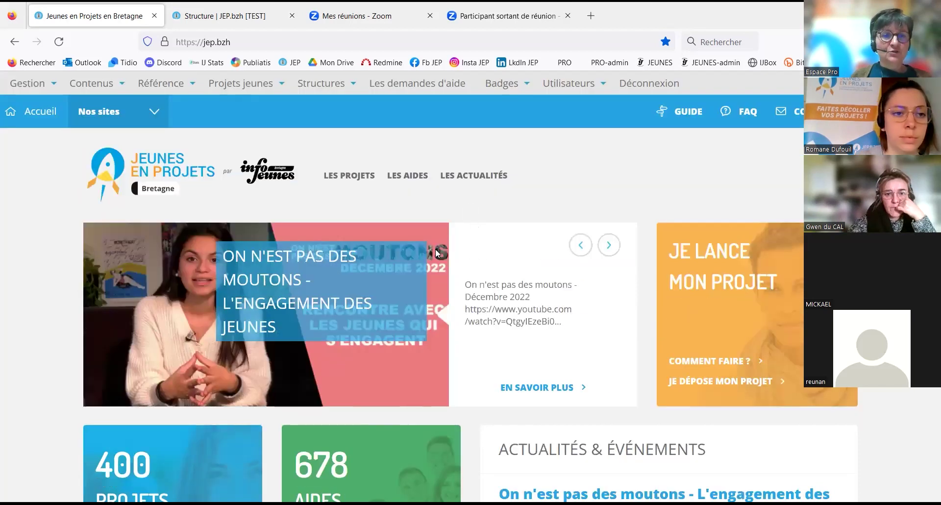
Open the youth projects in Brittany page from the home page
scroll(431, 254, down, 2)
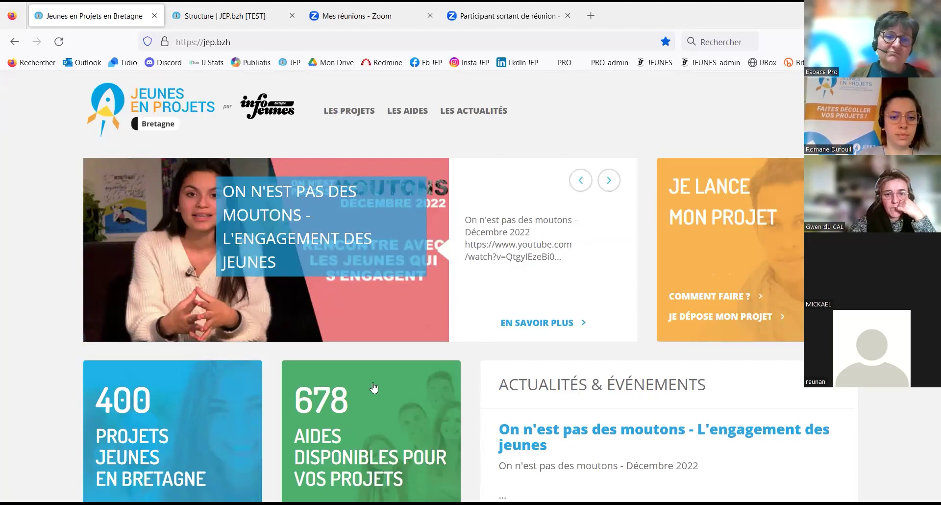
scroll(358, 324, down, 1)
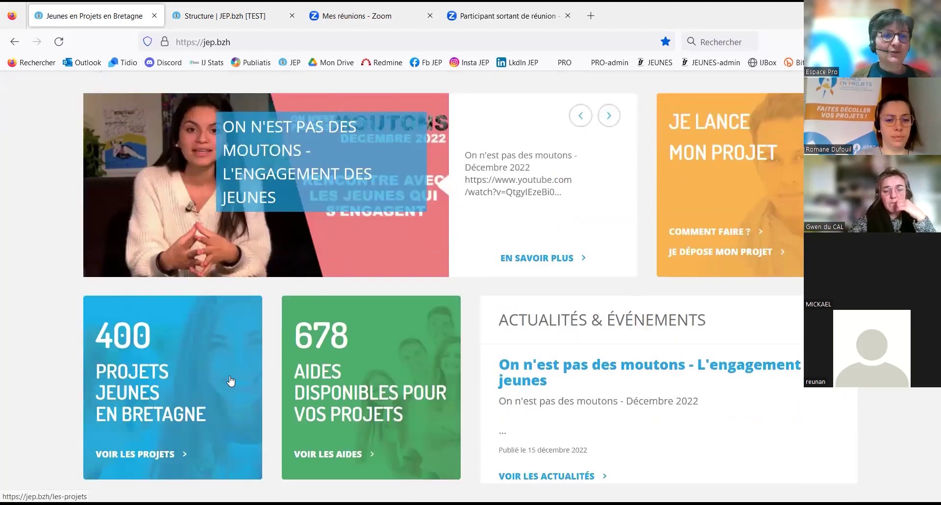
scroll(220, 380, up, 1)
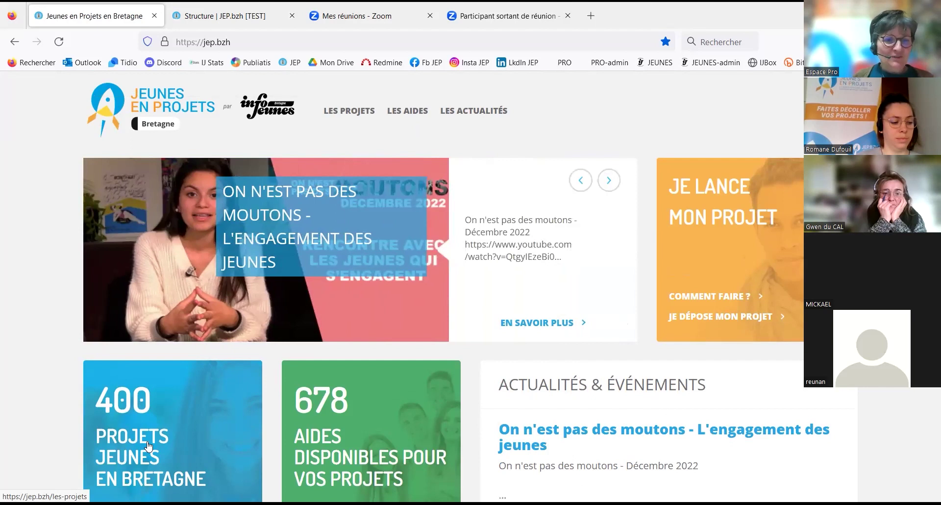
click(149, 447)
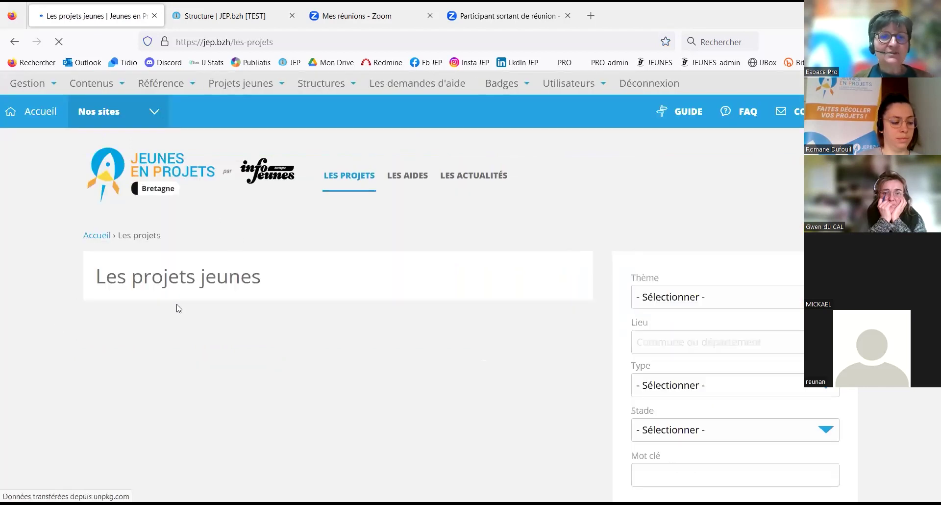
Filter the project map to Martigné-Ferchaud through its marker and open the Festival des Mines d'or project
scroll(323, 213, down, 3)
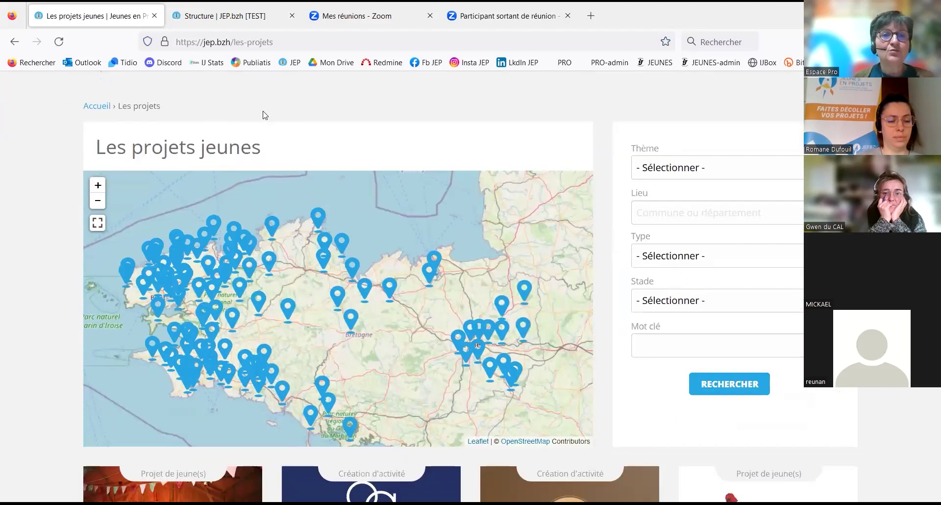
scroll(287, 104, down, 2)
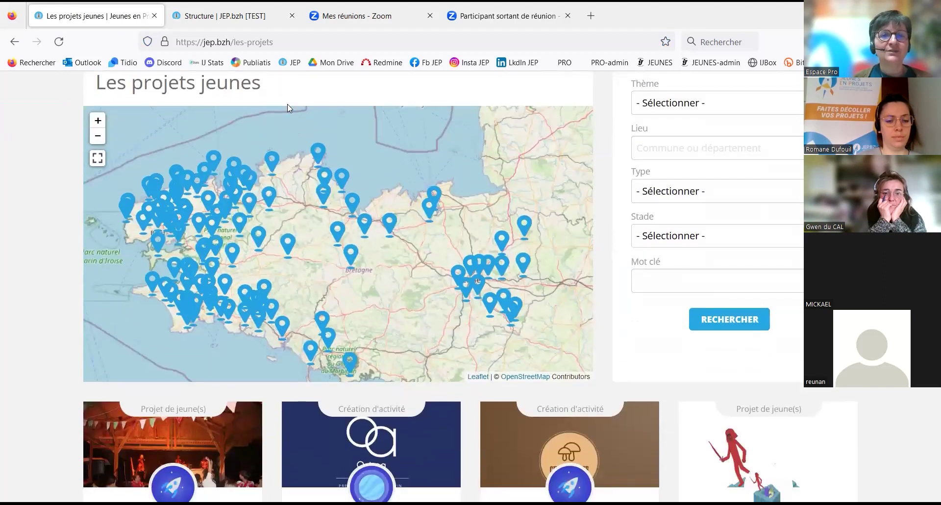
scroll(287, 105, up, 2)
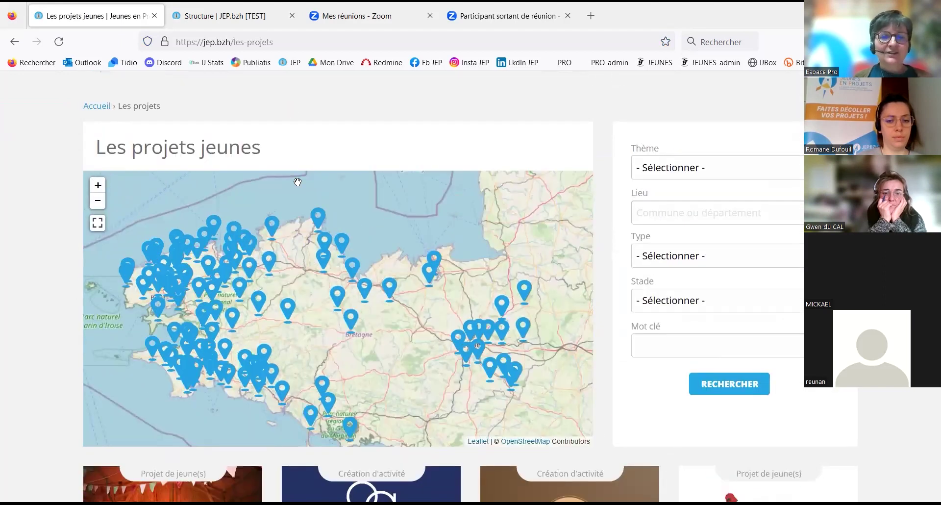
scroll(464, 211, down, 2)
scroll(463, 211, up, 2)
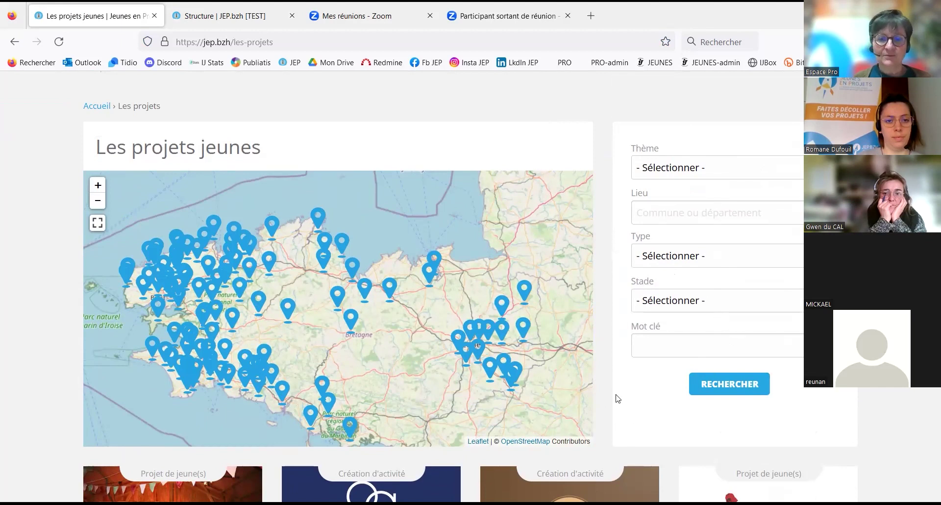
click(513, 382)
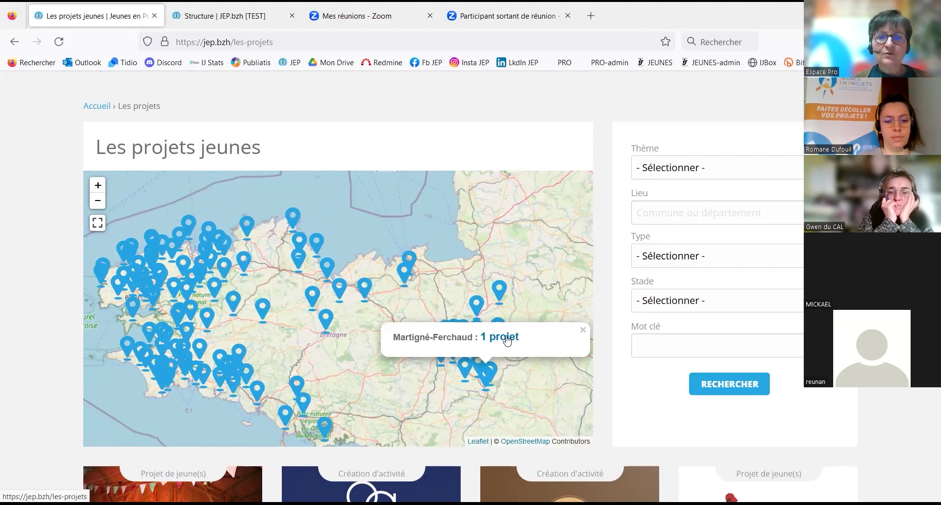
click(508, 341)
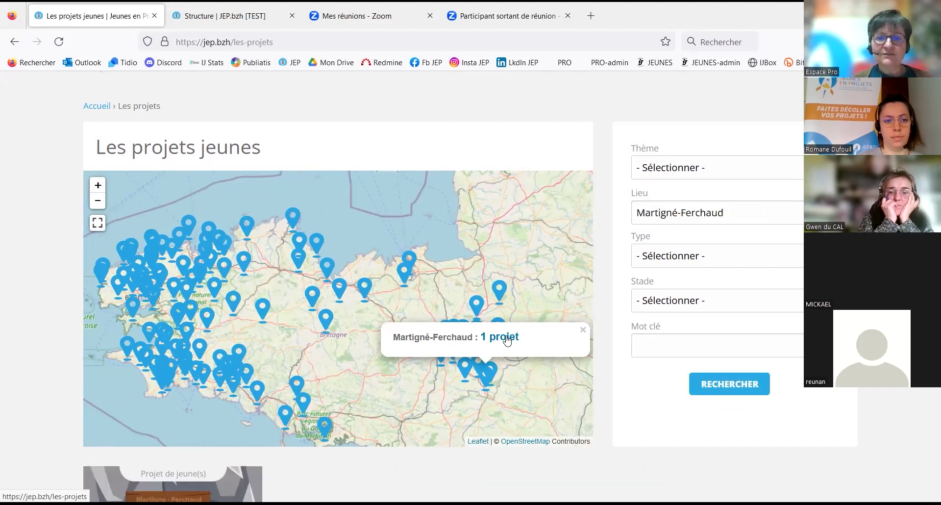
scroll(510, 334, down, 4)
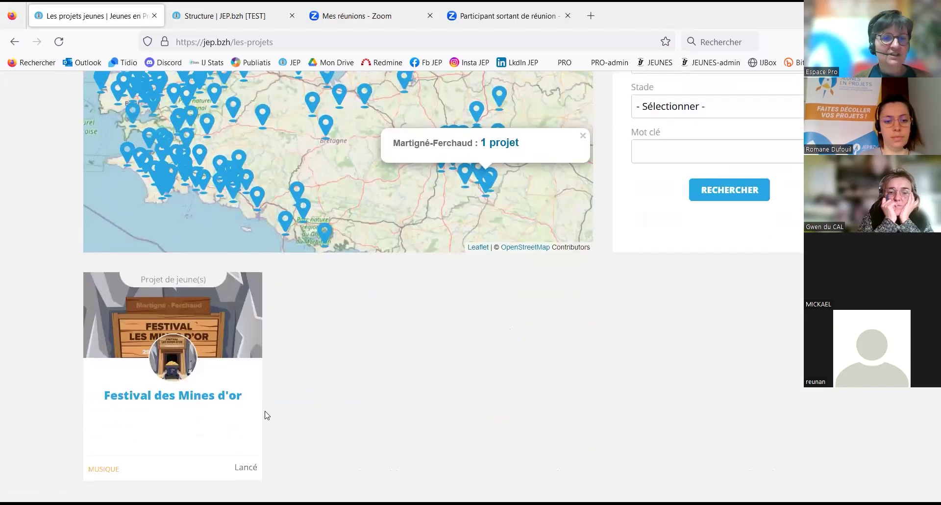
click(200, 401)
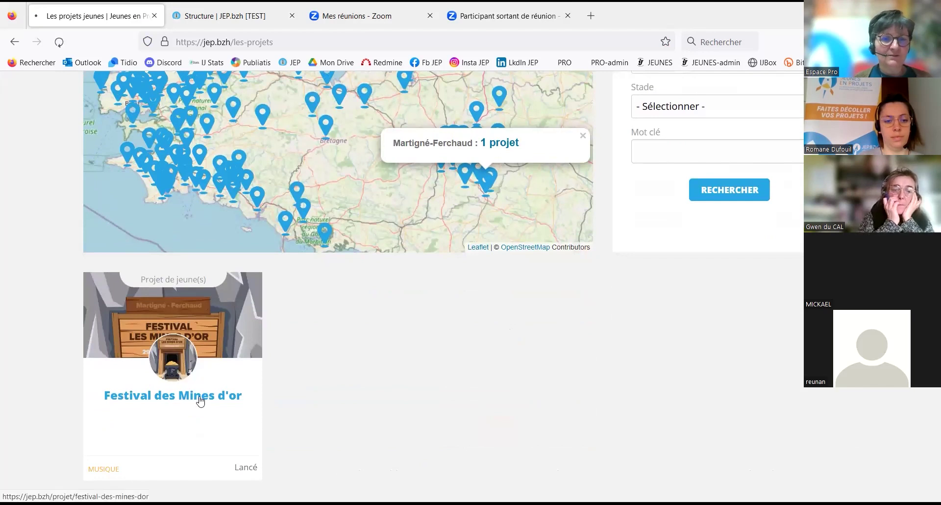
Examine the Festival des Mines d'or page, including its project description, project holders, key information and partners
scroll(386, 370, down, 2)
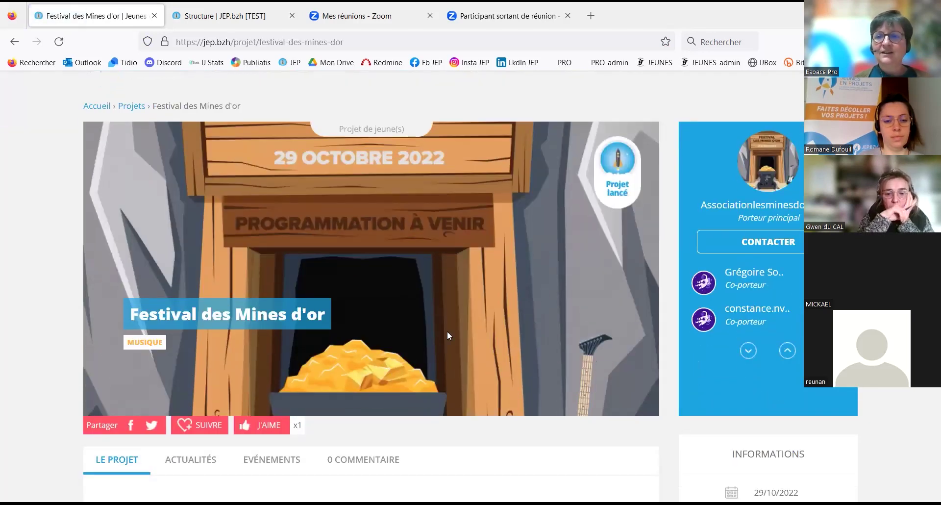
scroll(450, 336, down, 2)
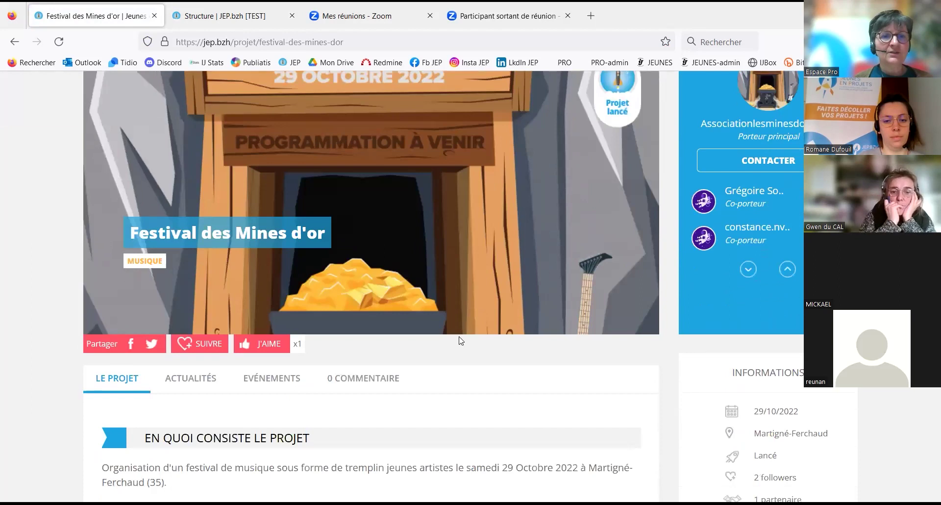
scroll(461, 341, down, 3)
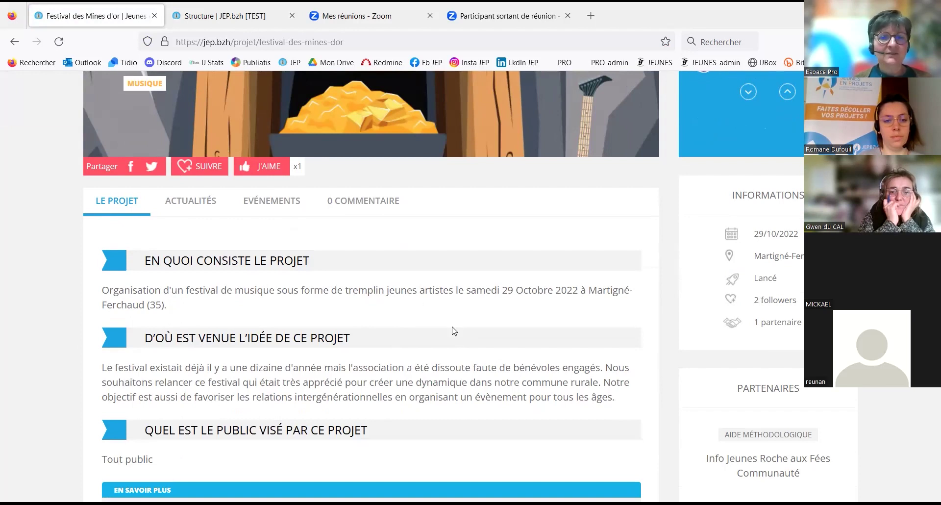
scroll(466, 387, down, 1)
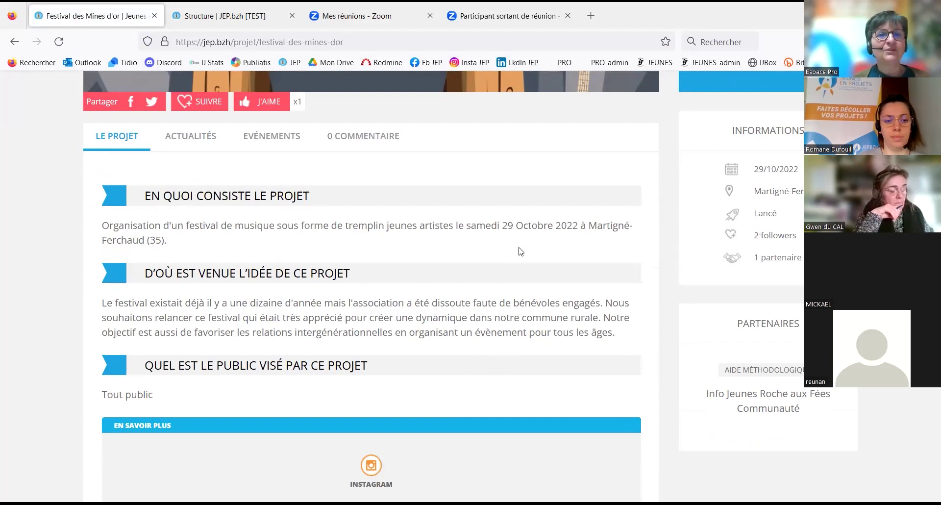
scroll(520, 251, up, 1)
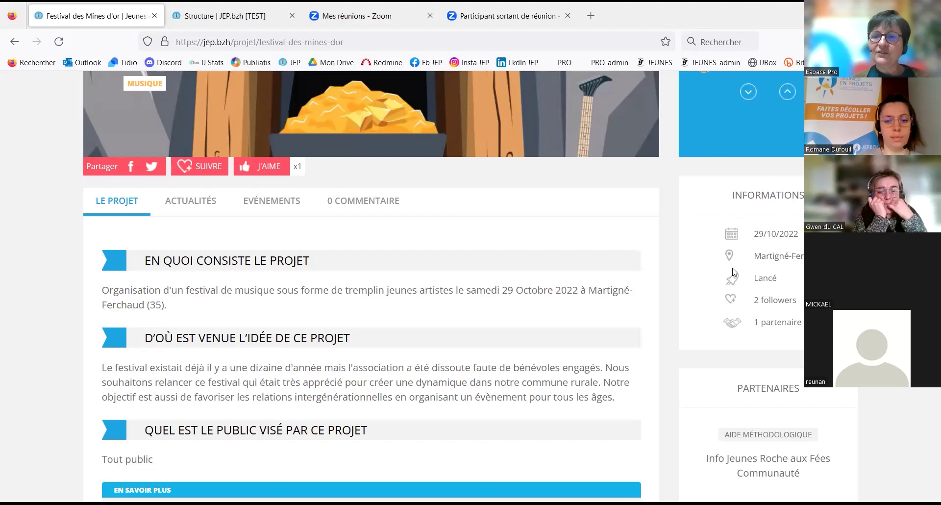
scroll(588, 399, up, 3)
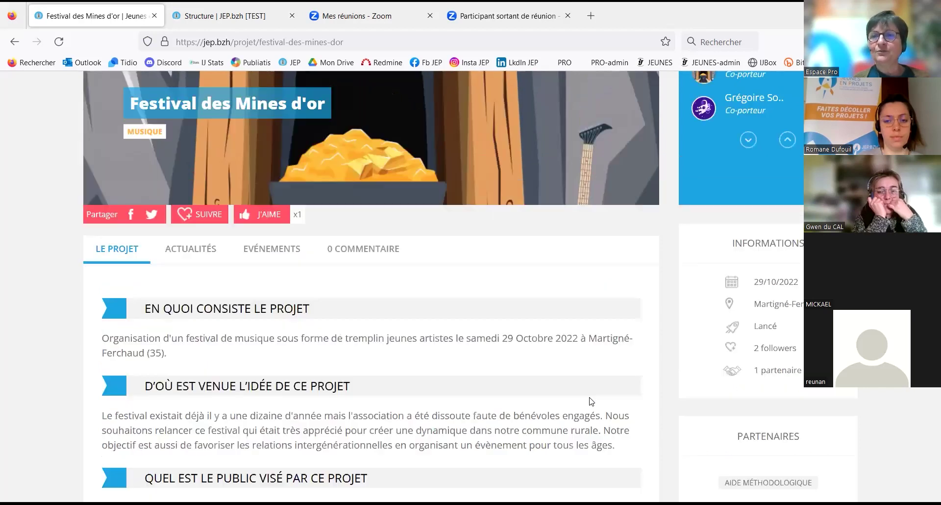
scroll(595, 401, up, 2)
scroll(612, 474, down, 6)
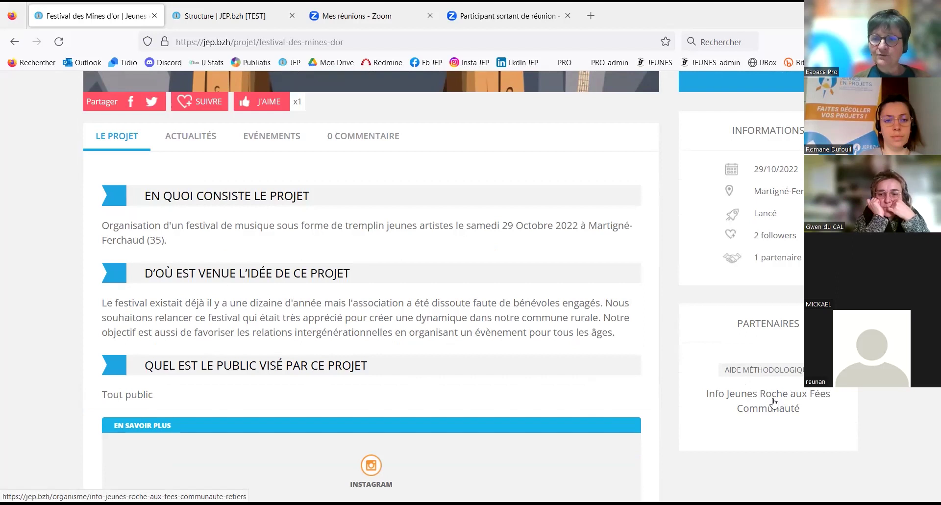
Open the page of the partner Info Jeunes Roche aux Fées Communauté and review the aids it offers
click(773, 403)
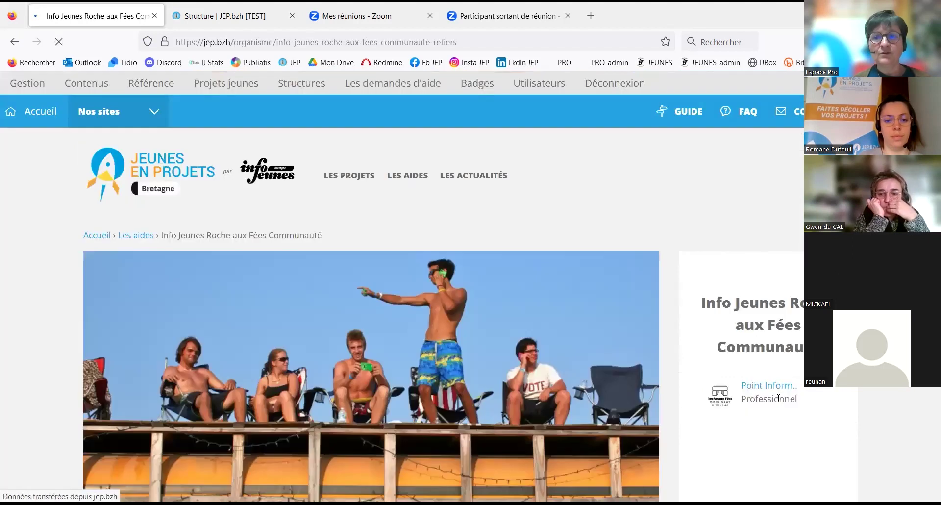
scroll(745, 444, down, 2)
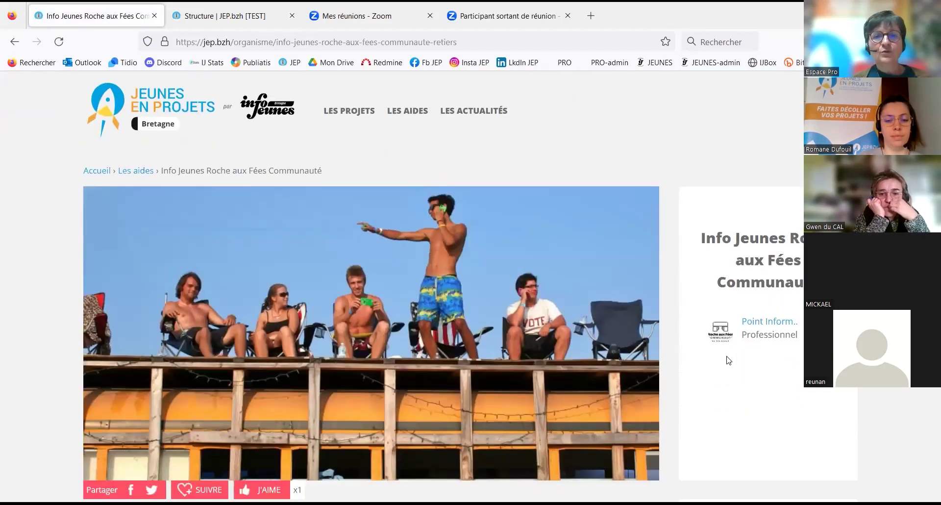
scroll(729, 361, down, 4)
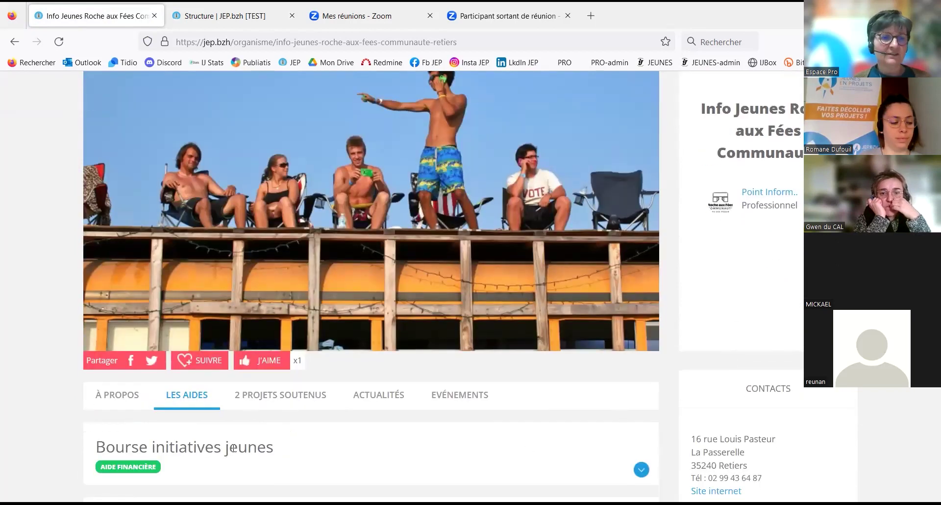
scroll(388, 314, down, 4)
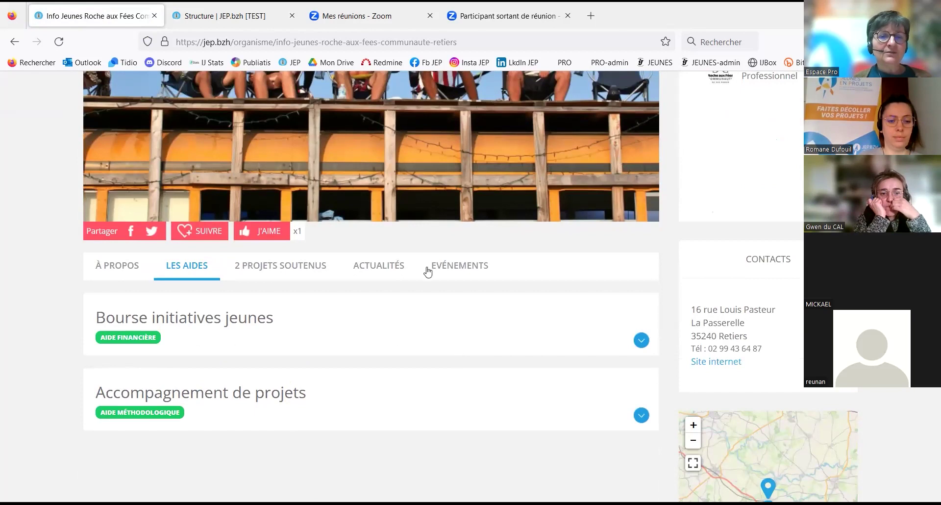
scroll(428, 271, up, 6)
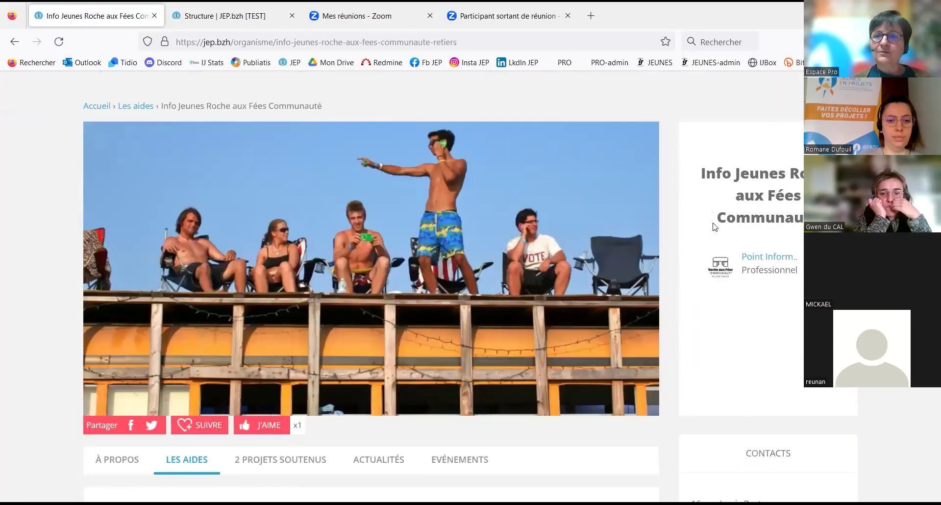
scroll(345, 392, down, 4)
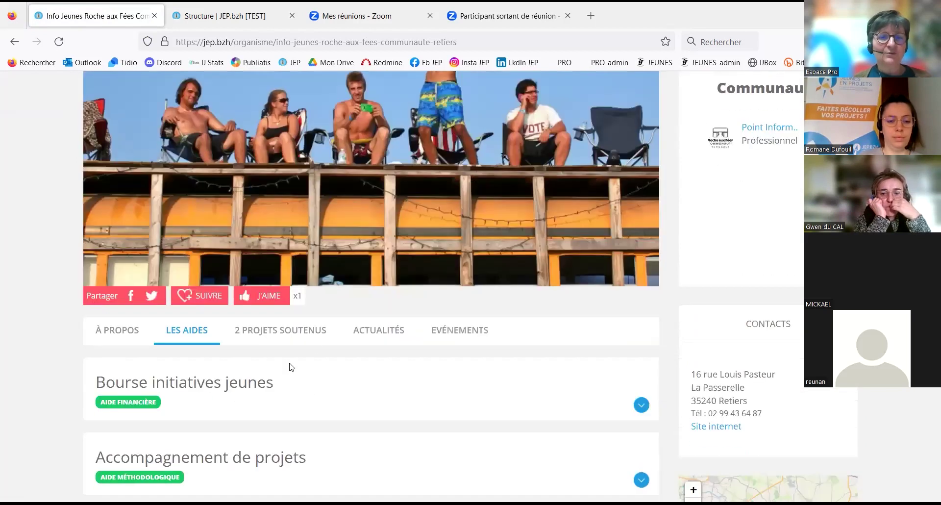
Display the projects supported by Info Jeunes Roche aux Fées Communauté
click(300, 332)
scroll(366, 263, down, 6)
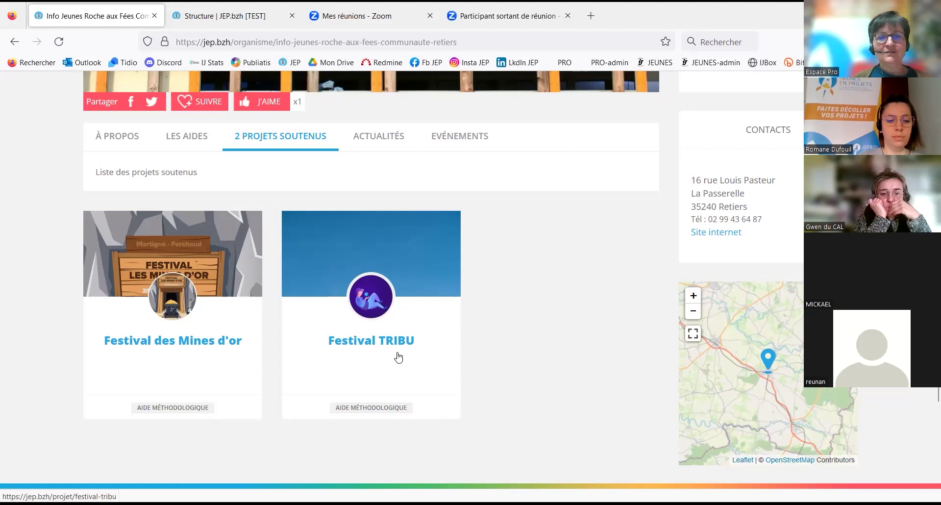
scroll(441, 337, up, 12)
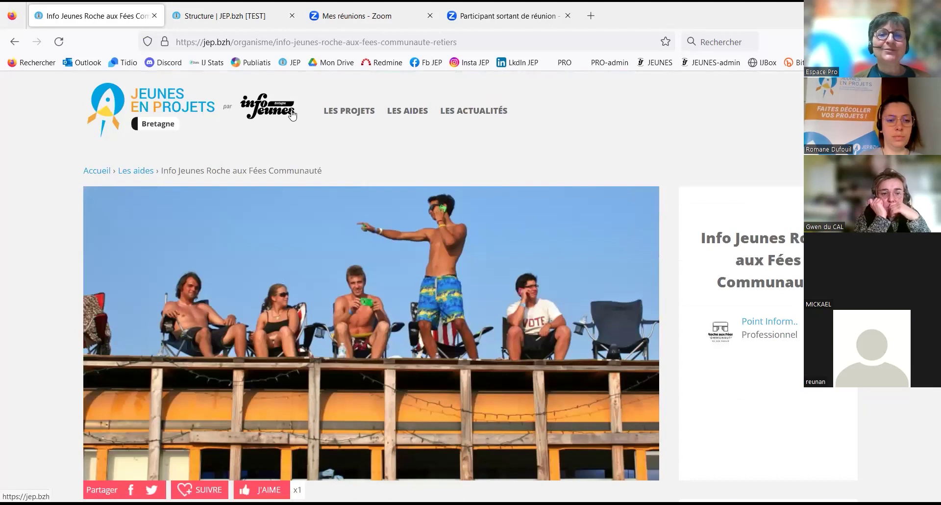
Return to the youth projects page, search with the theme Art & culture and browse the resulting project cards
click(348, 119)
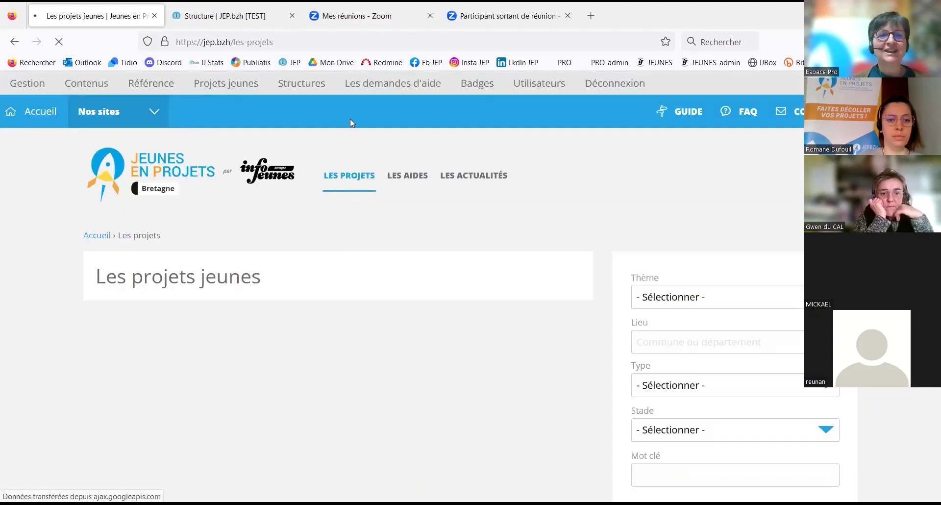
scroll(481, 220, down, 3)
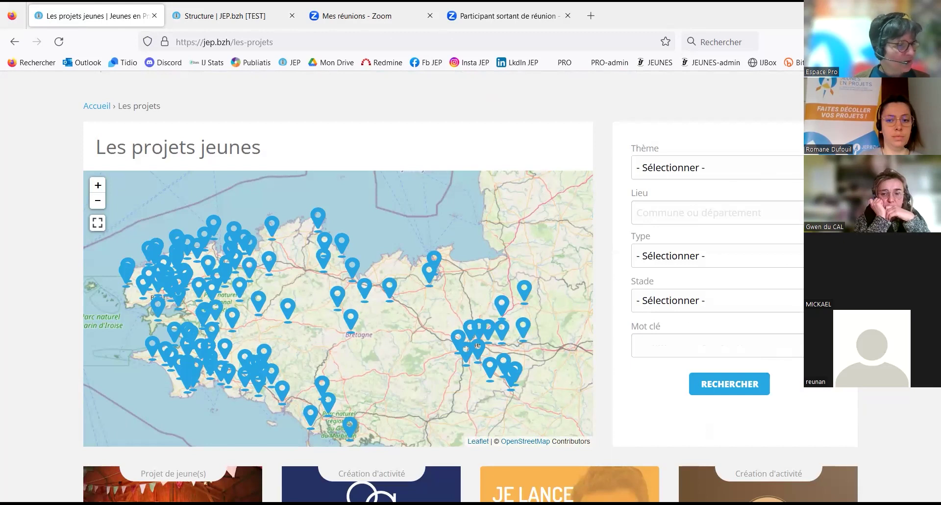
click(718, 167)
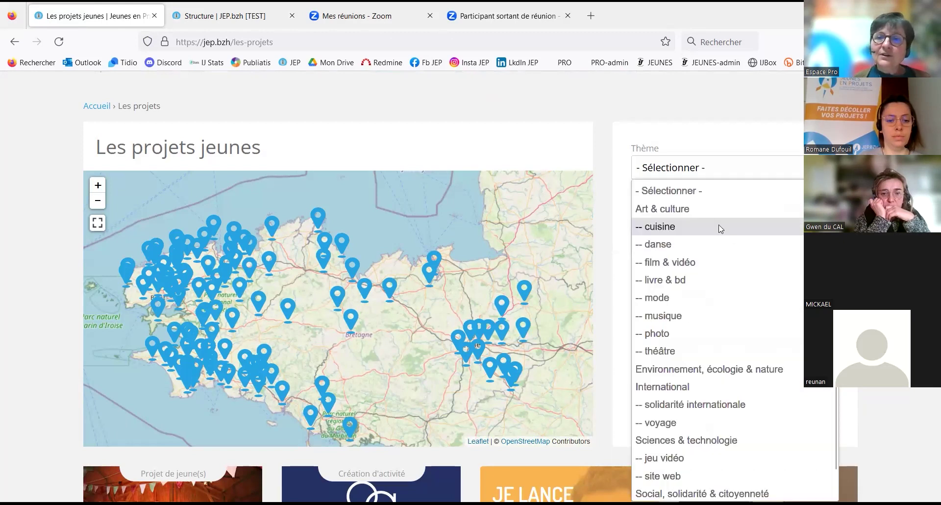
click(703, 209)
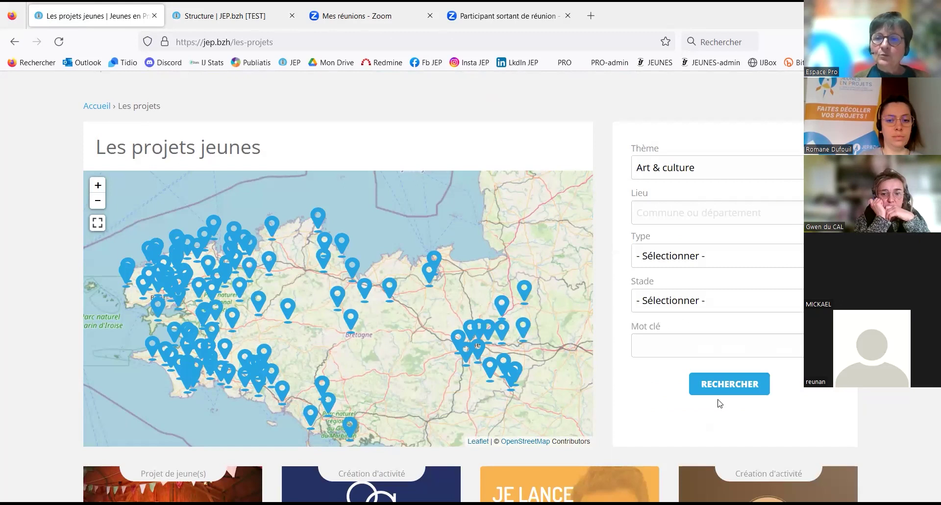
click(729, 384)
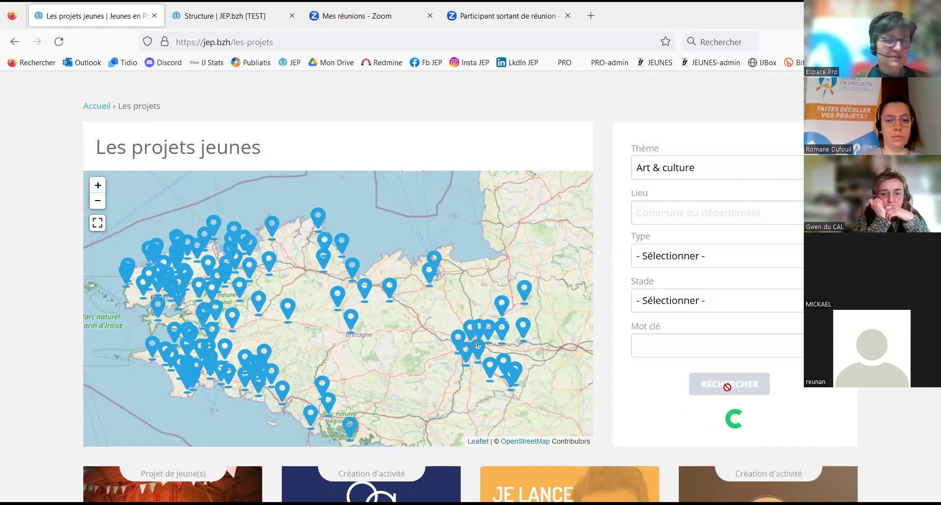
scroll(664, 389, down, 3)
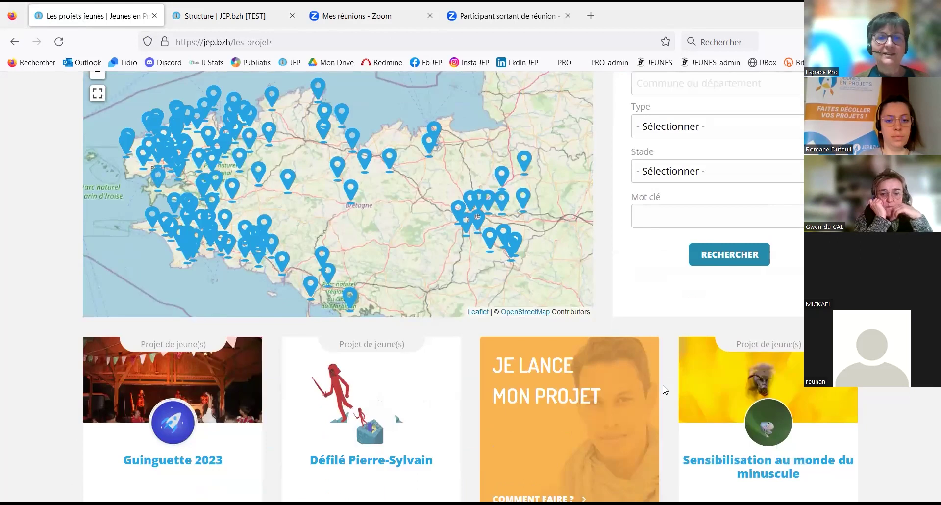
scroll(664, 389, down, 3)
scroll(665, 390, down, 1)
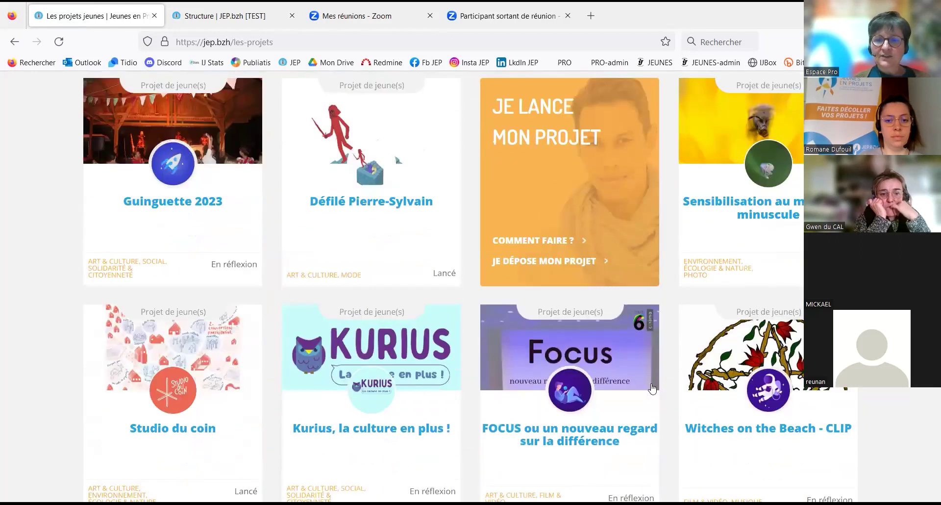
scroll(652, 388, down, 1)
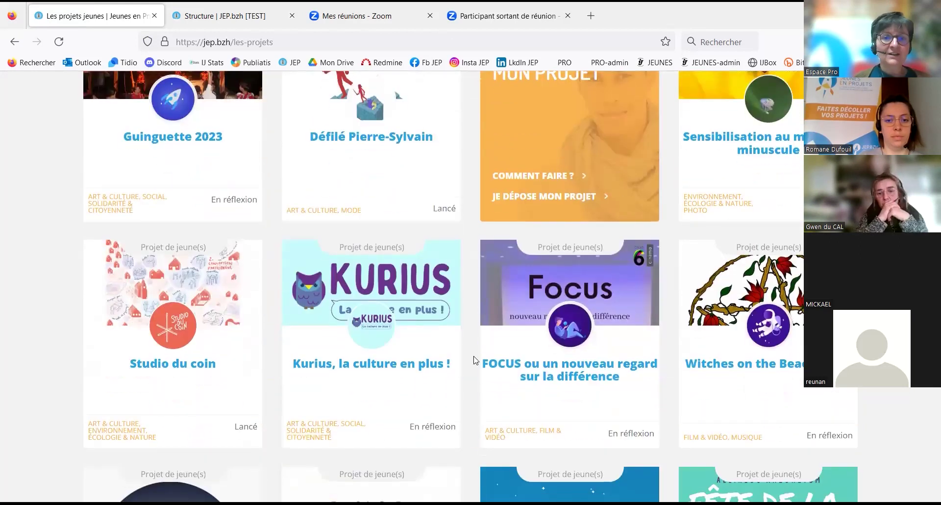
Open the youth project "Kurius, la culture en plus !" and read its project description
scroll(474, 360, down, 2)
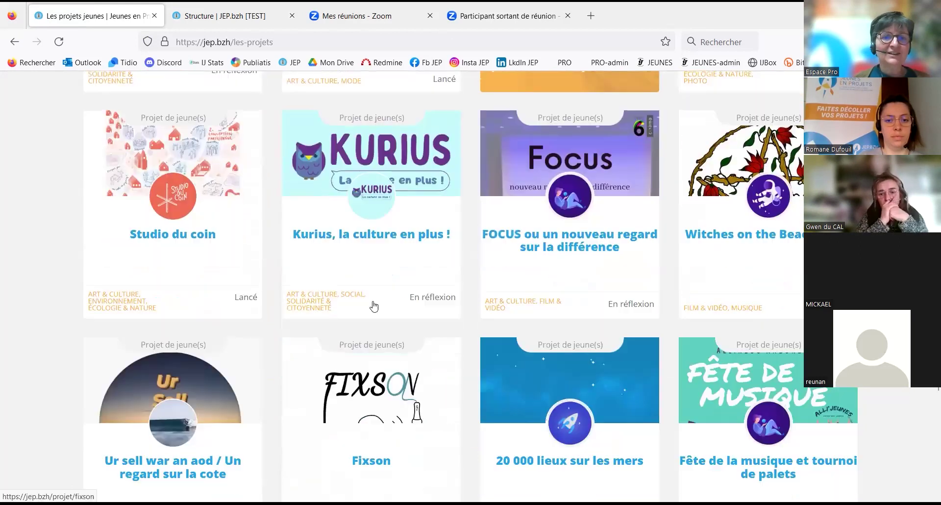
click(381, 239)
scroll(407, 277, down, 3)
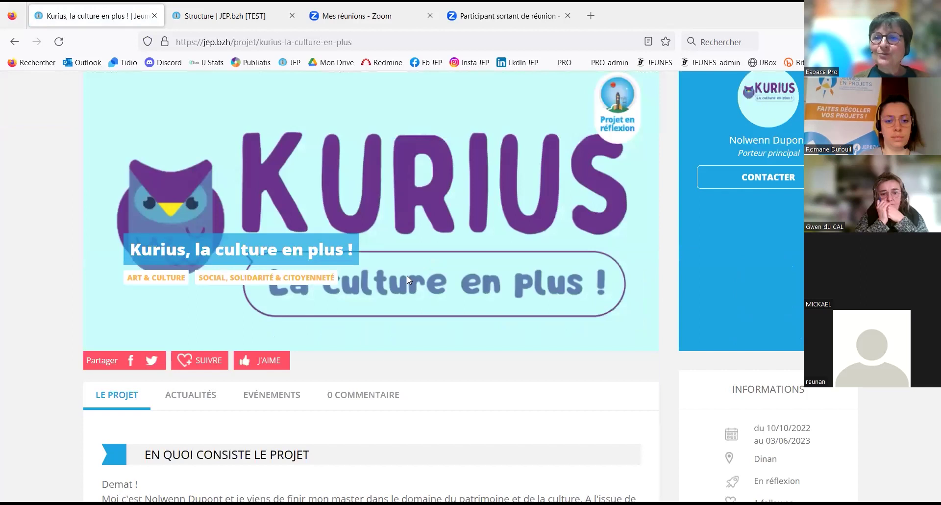
scroll(407, 279, down, 2)
scroll(407, 280, down, 1)
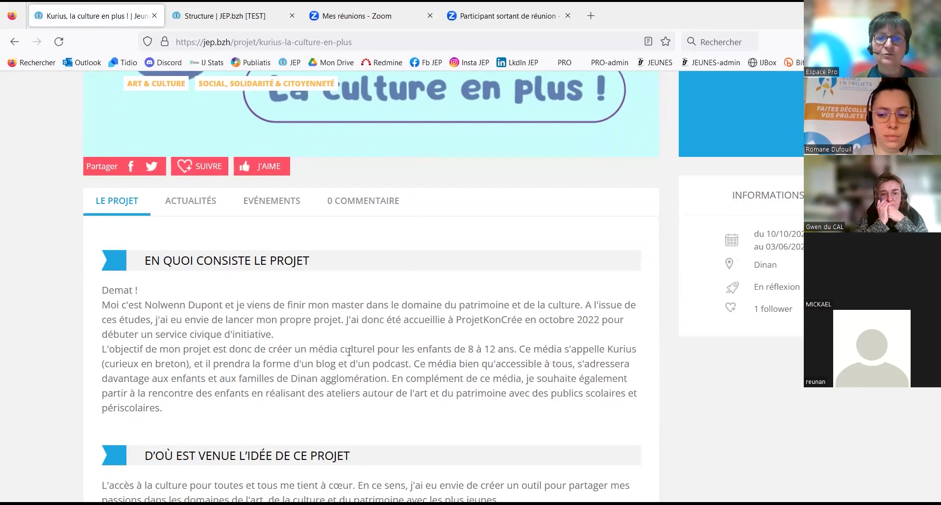
Return to the youth projects page and review the themes and sub-themes available in the Thème filter
scroll(523, 397, up, 8)
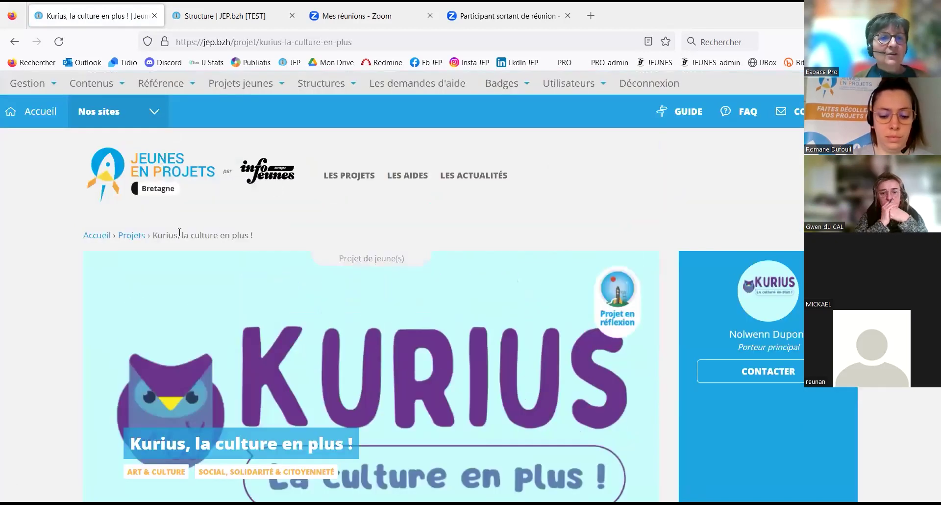
click(132, 236)
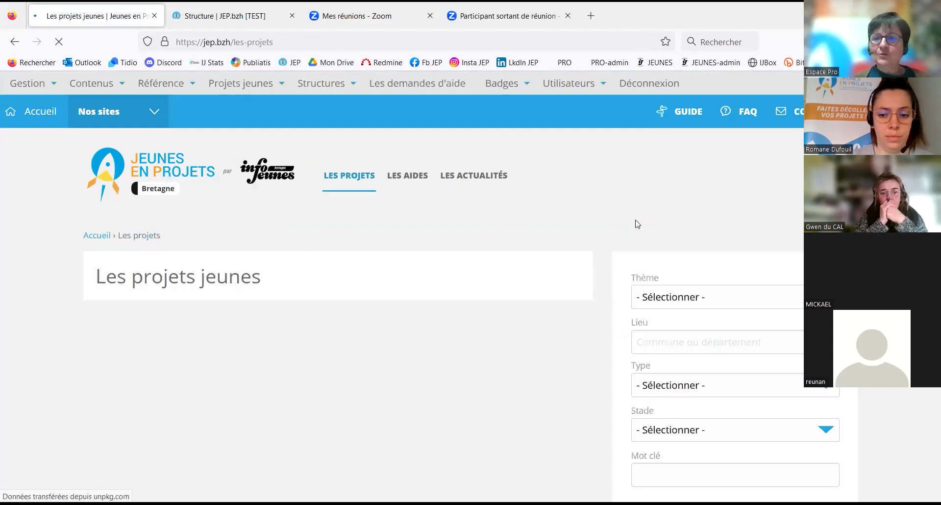
click(765, 232)
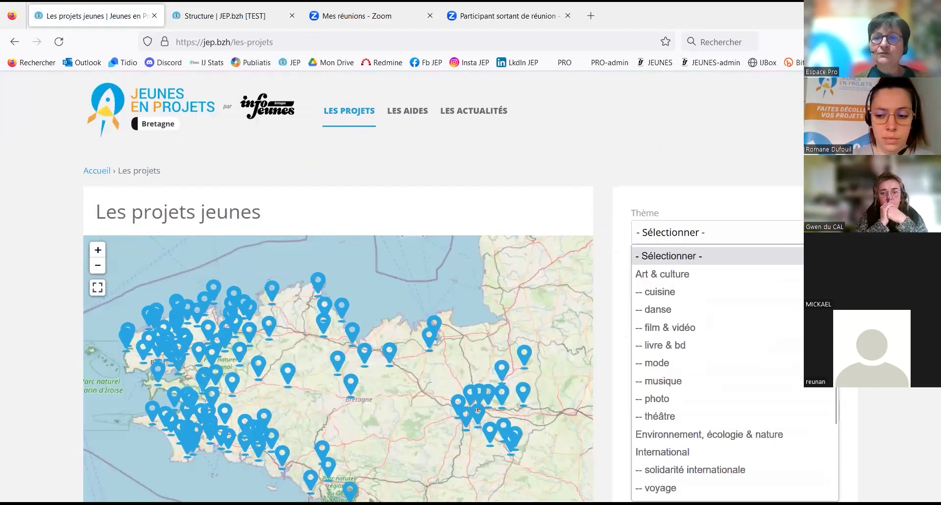
scroll(772, 309, down, 2)
scroll(772, 309, up, 2)
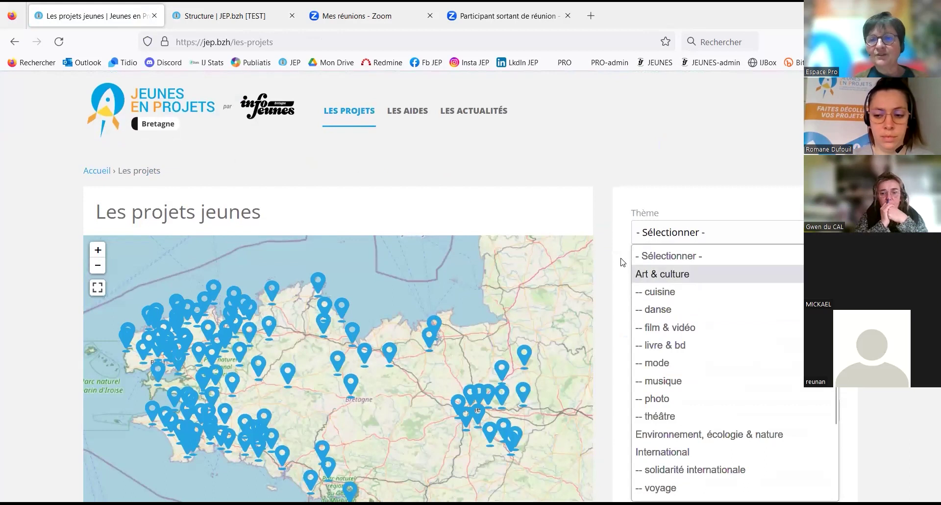
scroll(725, 447, down, 2)
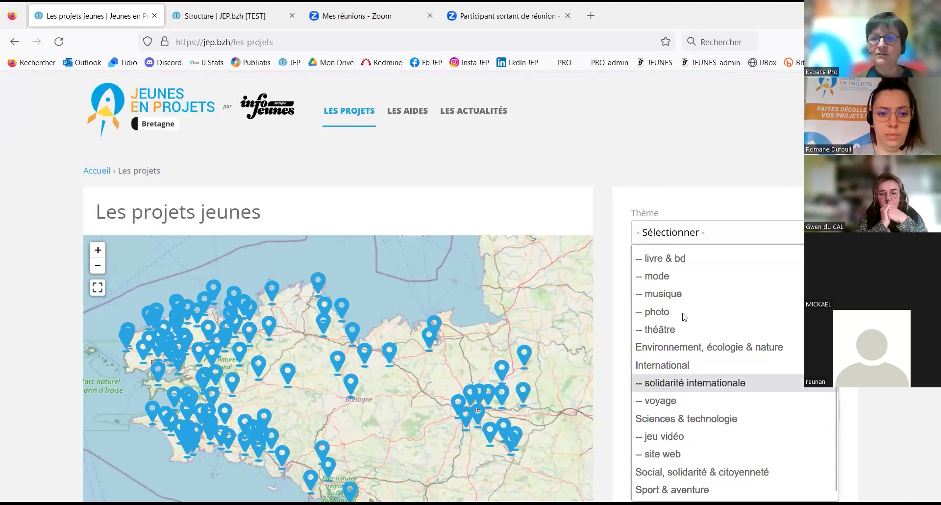
scroll(712, 388, up, 2)
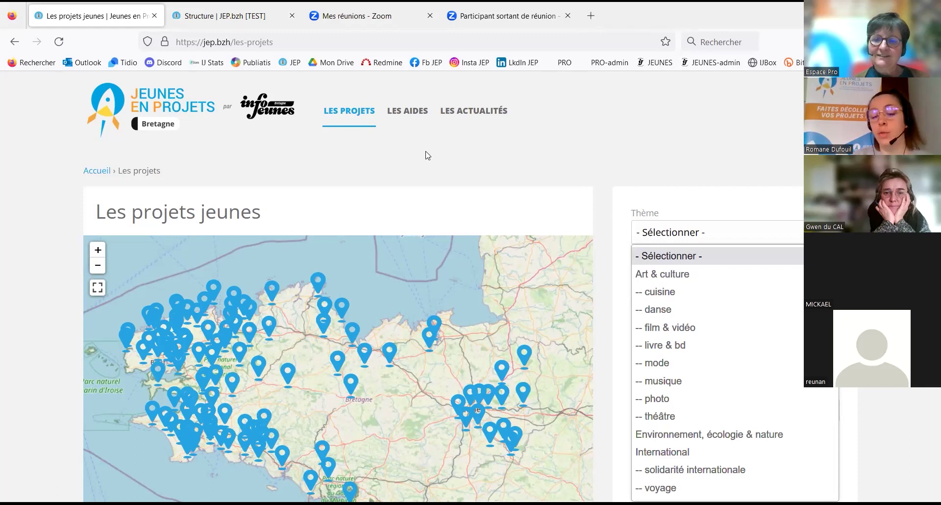
click(665, 150)
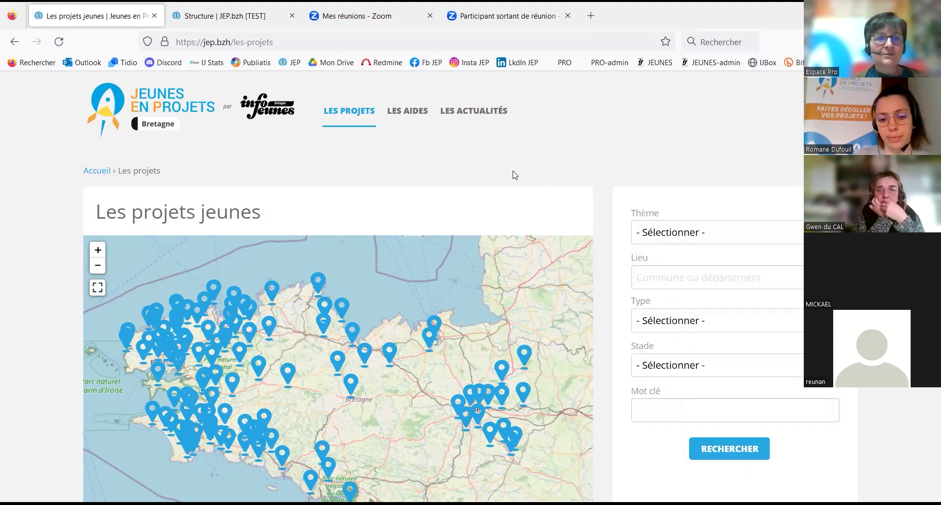
Search the youth projects with Quimperlé as the location
scroll(513, 173, down, 2)
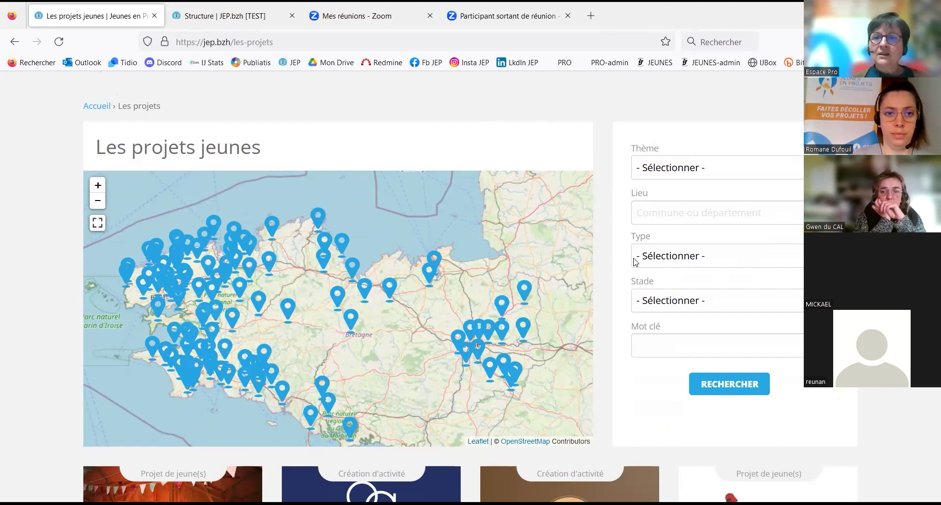
click(654, 216)
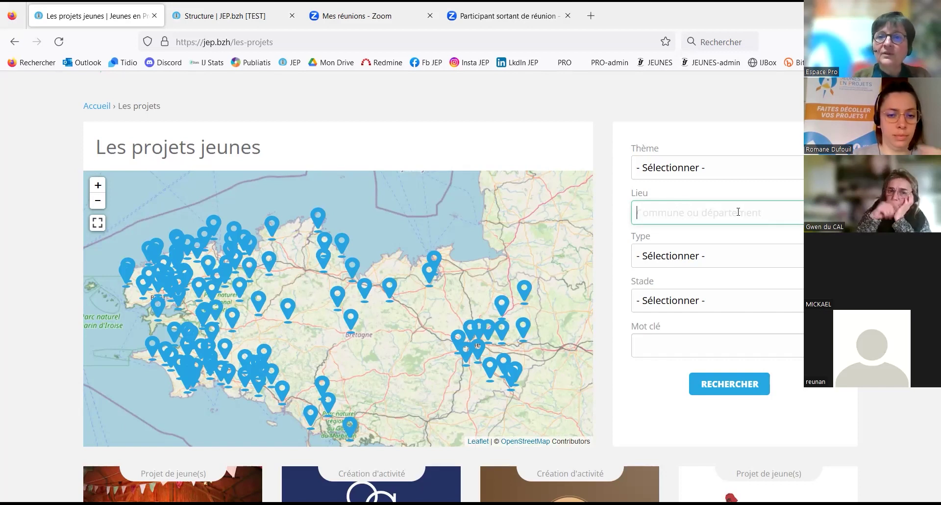
text(q)
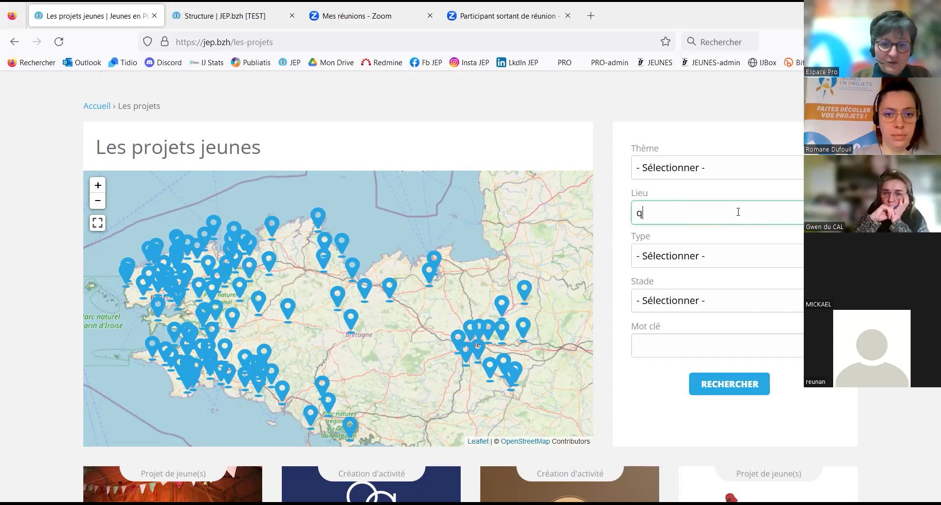
text(uimp)
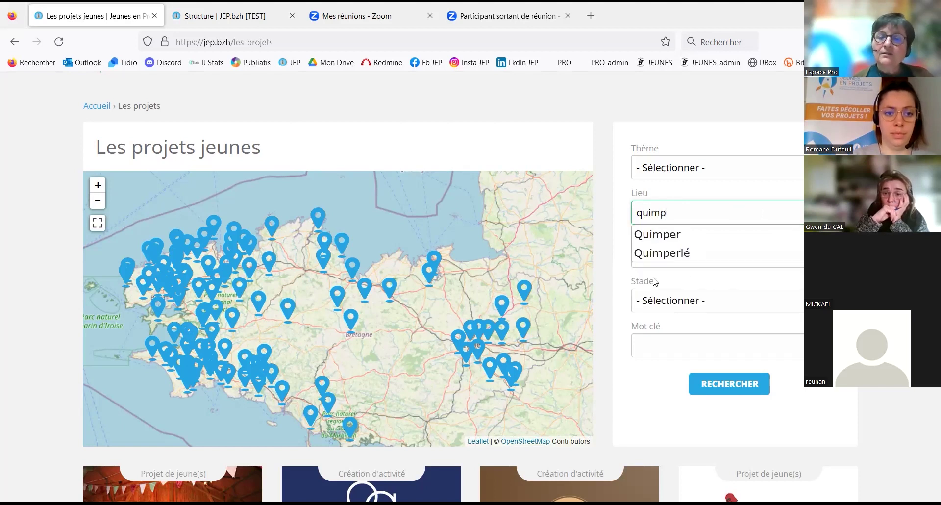
click(669, 253)
click(725, 387)
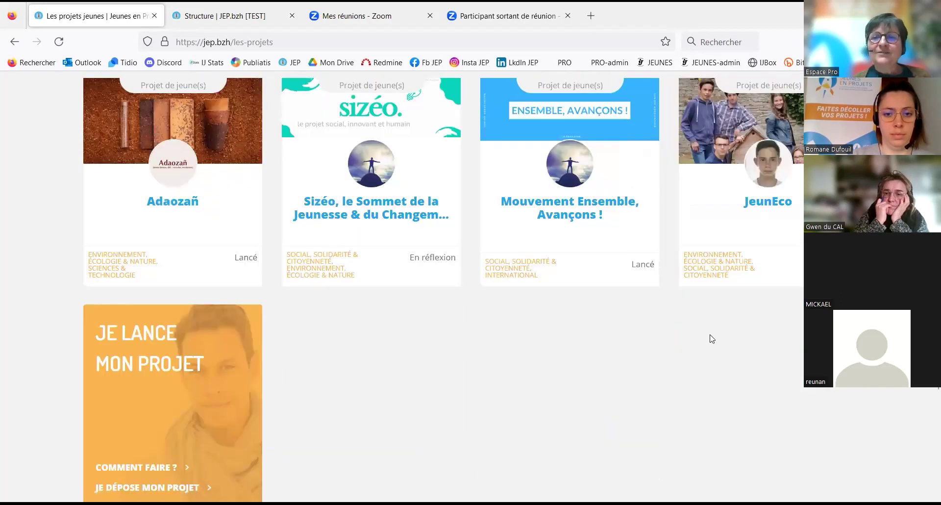
Open the JeunEco project from the search results and read its description and partners
scroll(576, 436, up, 3)
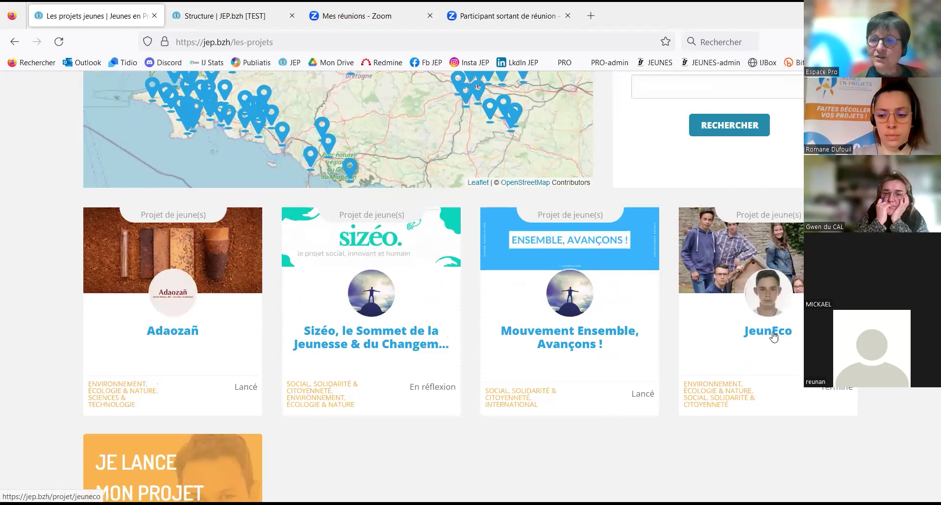
click(770, 335)
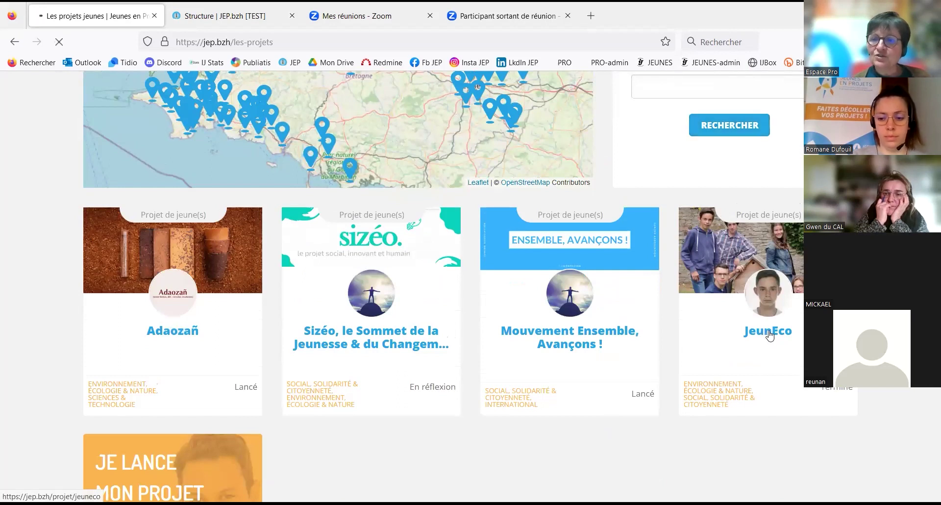
scroll(669, 343, down, 5)
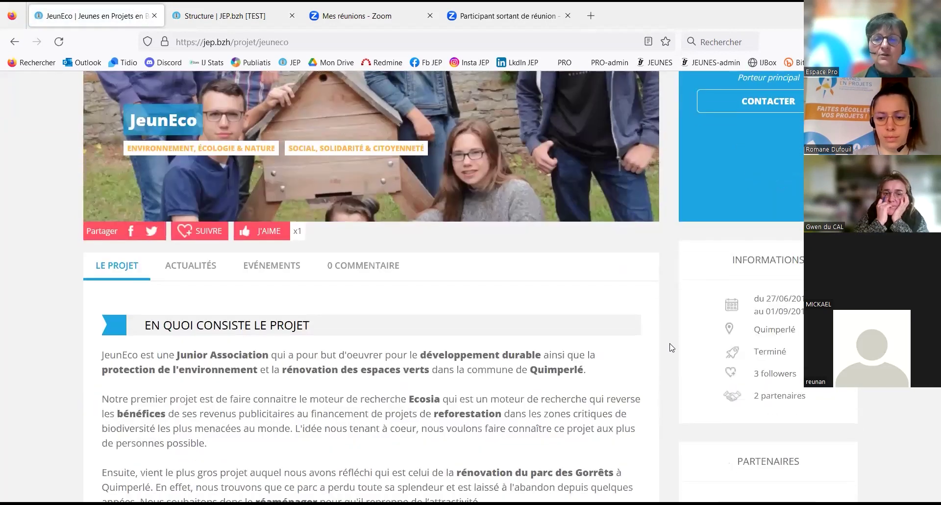
scroll(671, 347, down, 2)
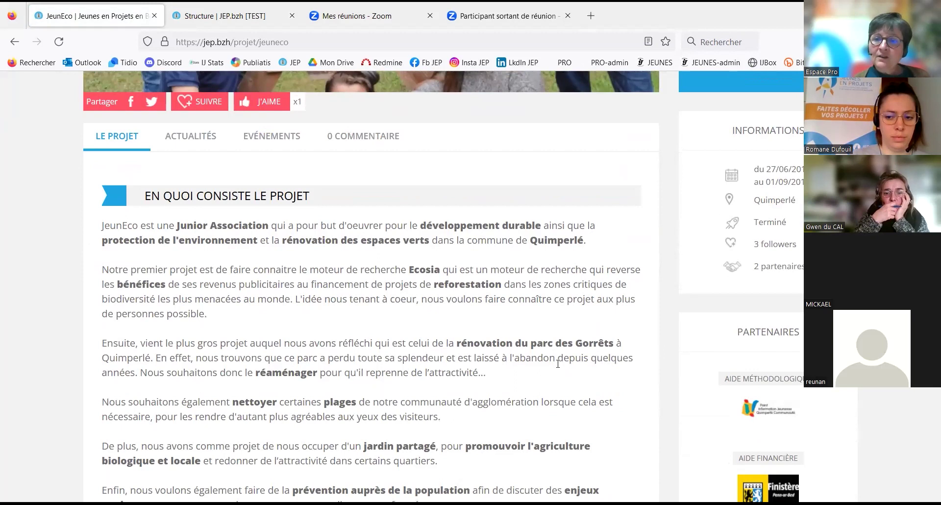
scroll(558, 364, down, 3)
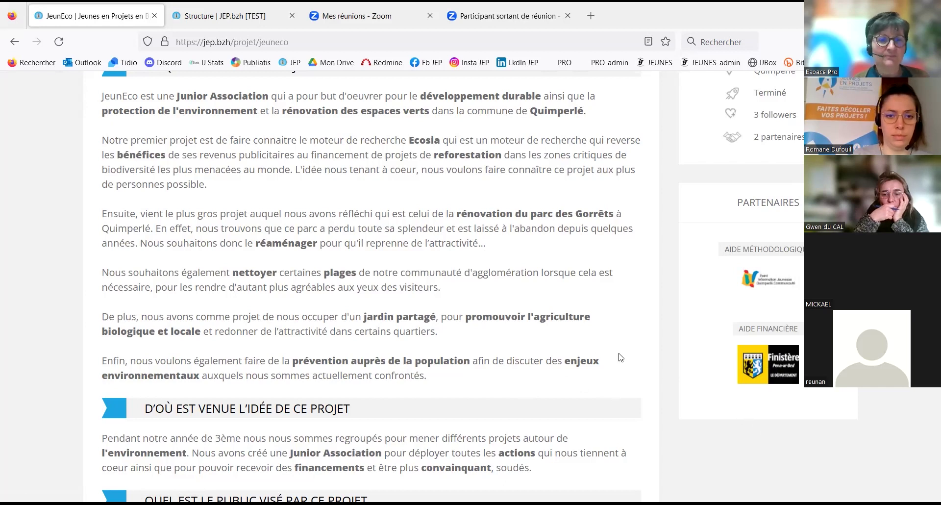
Go back to the website's home page and look over its highlights, projects, aids and news sections
scroll(620, 353, up, 4)
scroll(620, 353, up, 5)
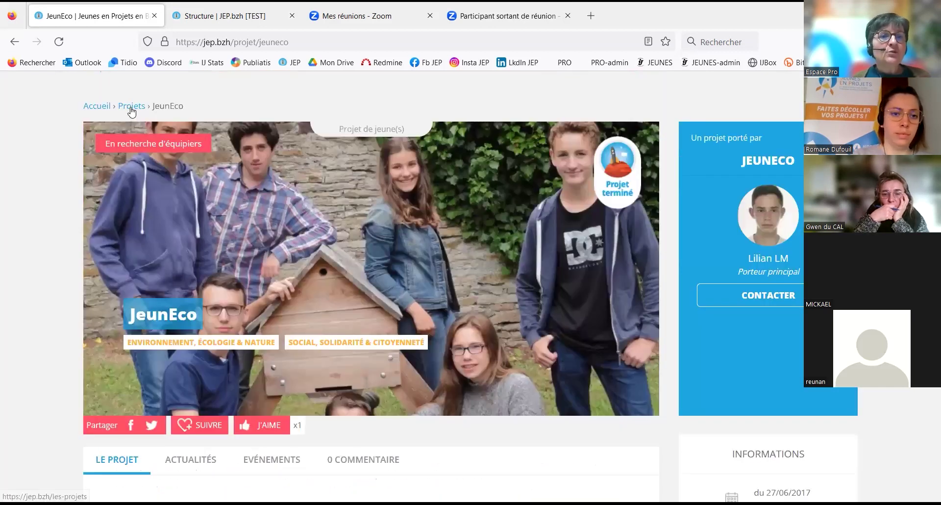
click(108, 108)
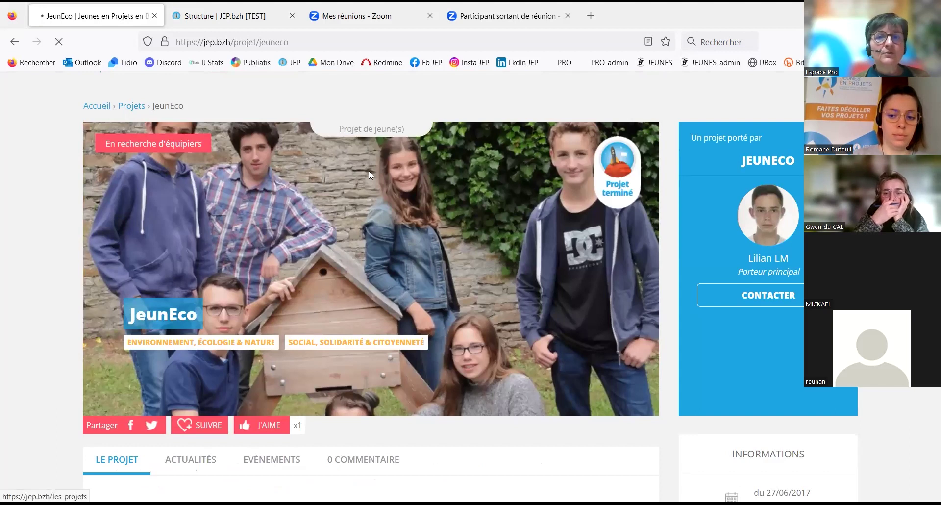
scroll(603, 243, down, 3)
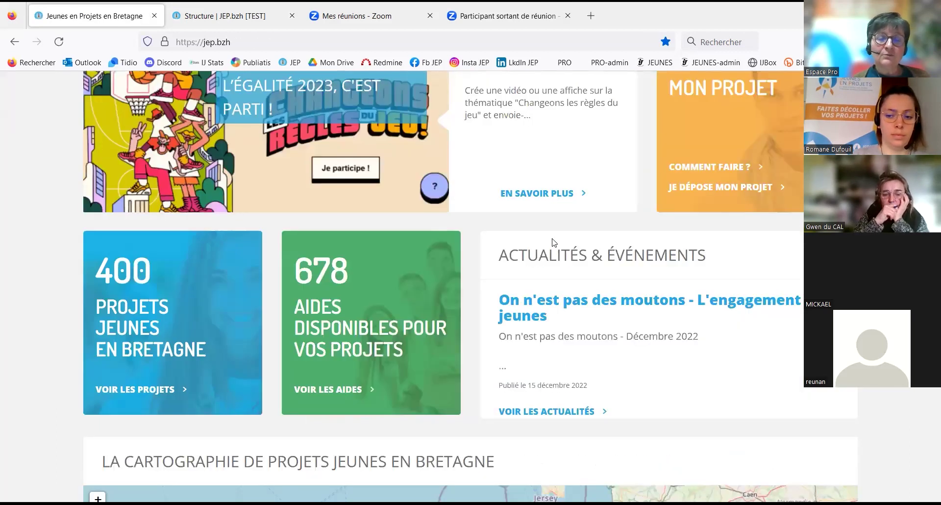
scroll(554, 242, up, 3)
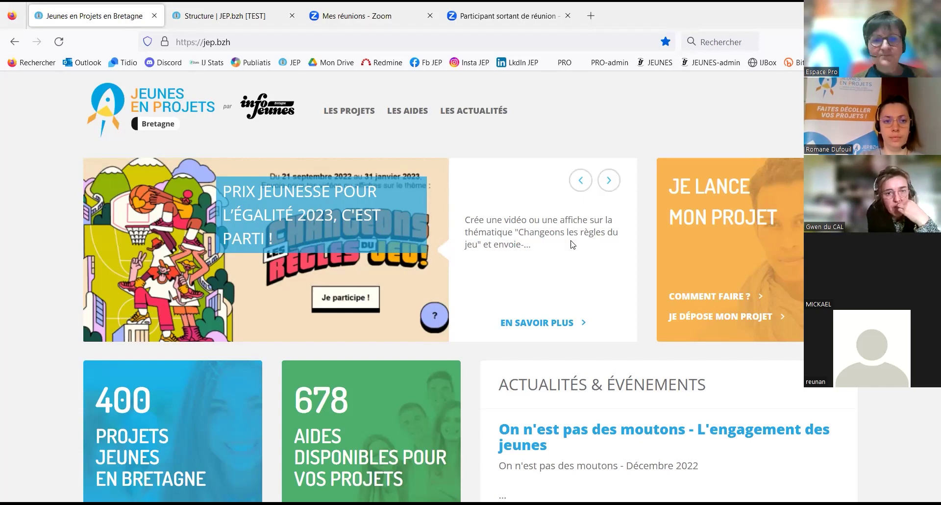
Open the page of aids for youth projects and search for the type Aide financière in Lanvollon
scroll(478, 247, up, 2)
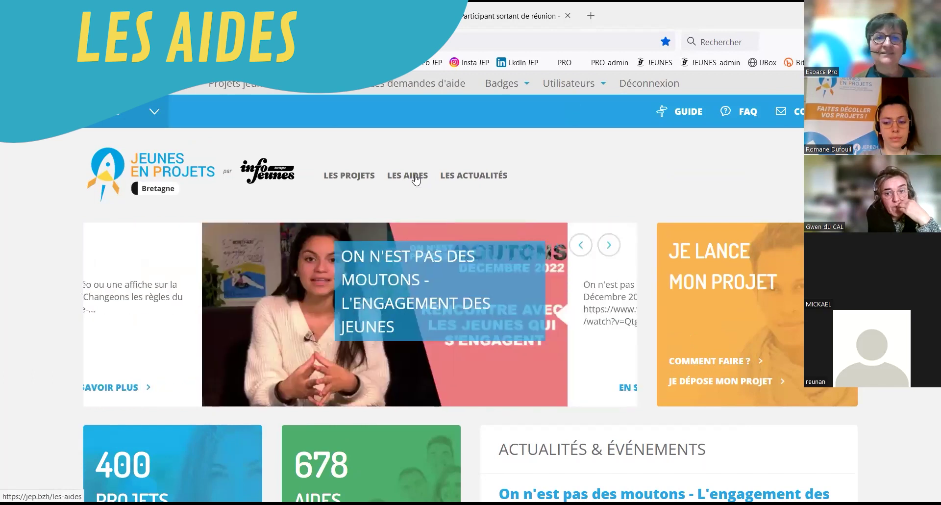
click(416, 179)
scroll(490, 343, down, 3)
click(515, 228)
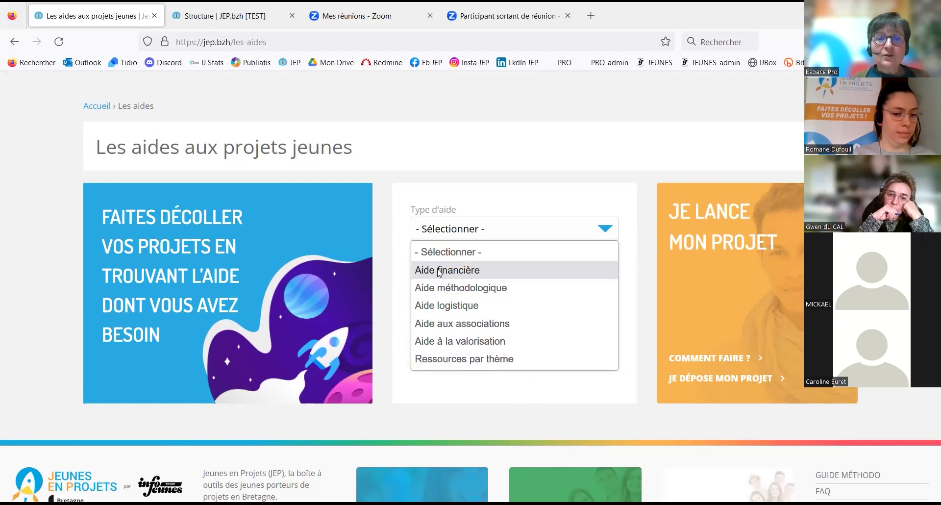
click(468, 270)
click(464, 270)
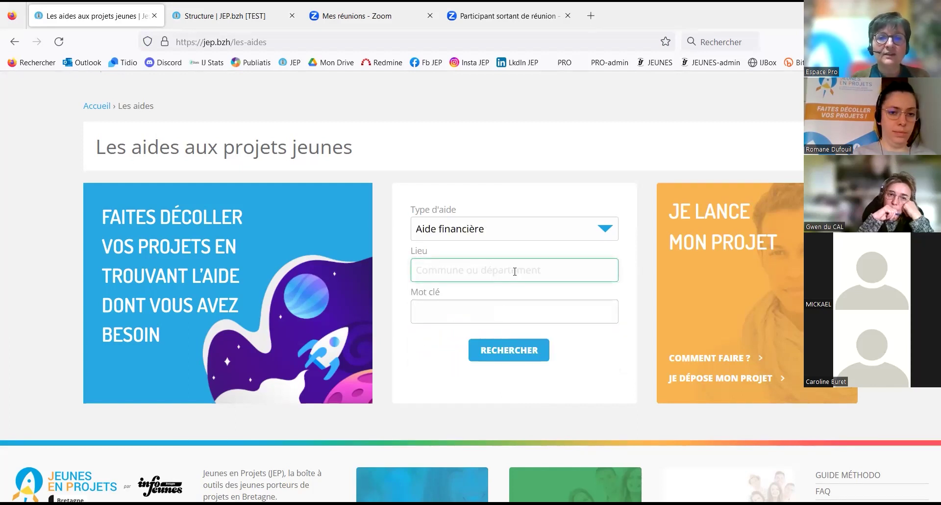
text(l)
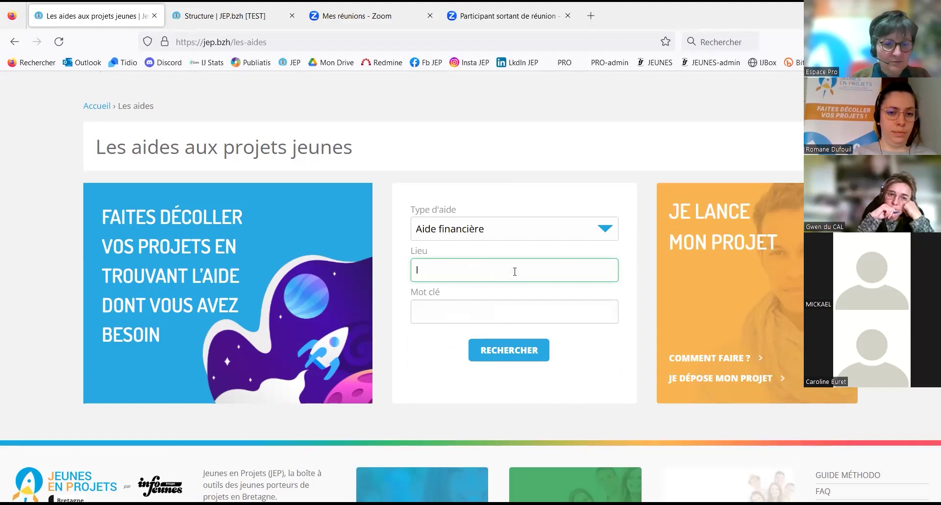
text(anvol)
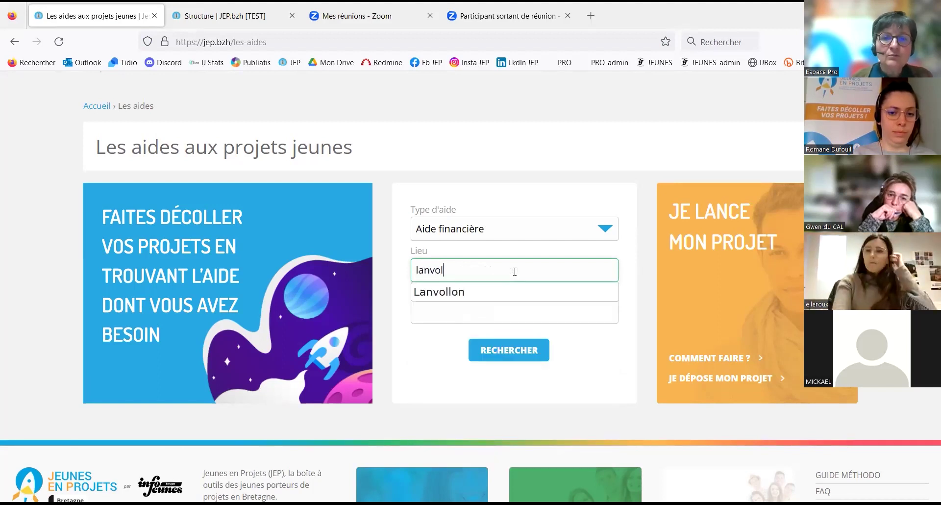
click(431, 294)
click(487, 351)
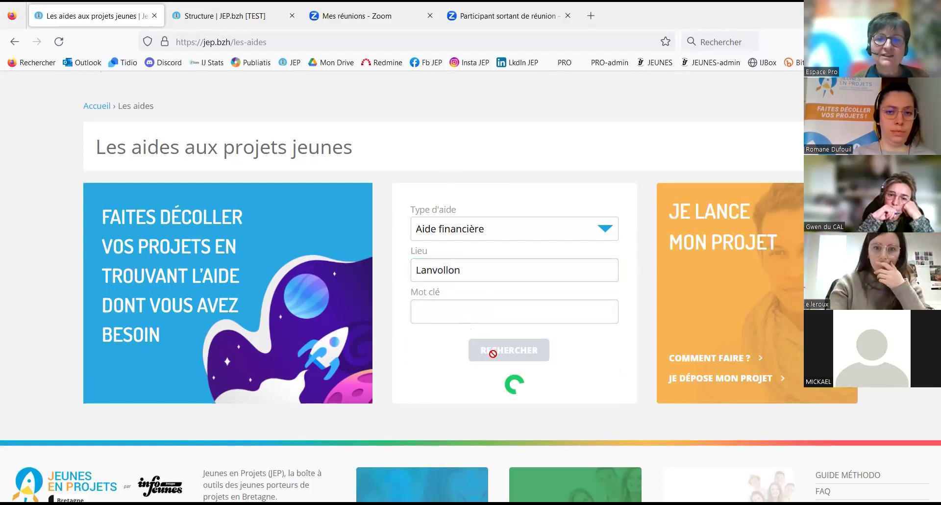
Browse the resulting list of financial aids and open the page of the organisation Info Jeunes Leff Armor Communauté
scroll(443, 368, down, 4)
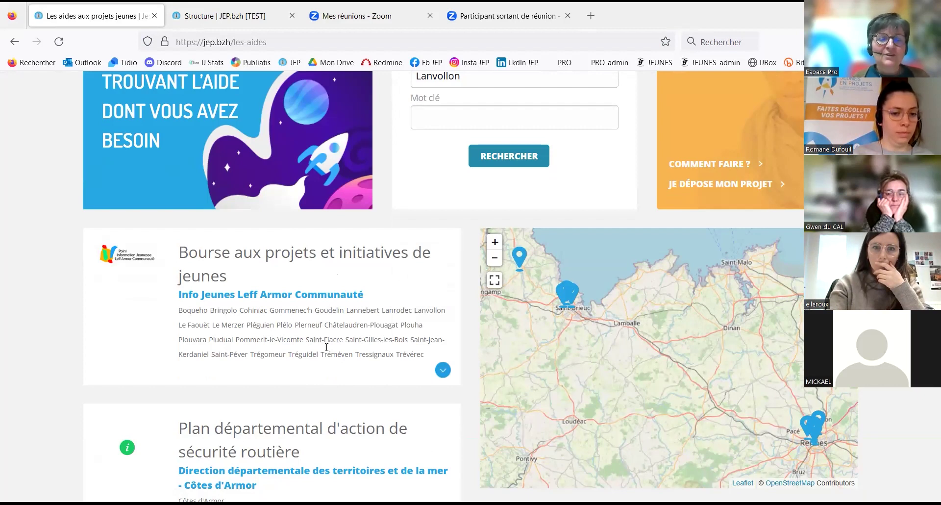
scroll(301, 319, down, 5)
scroll(255, 369, down, 7)
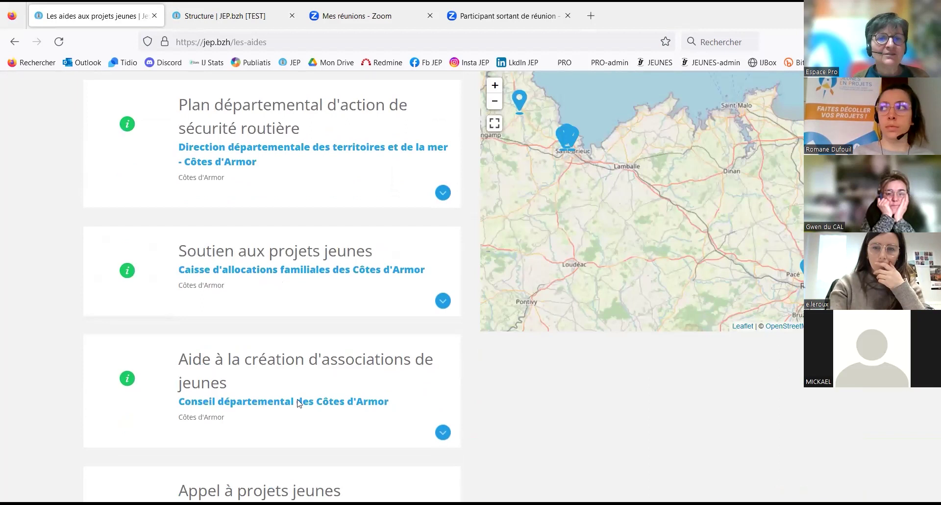
scroll(296, 361, down, 15)
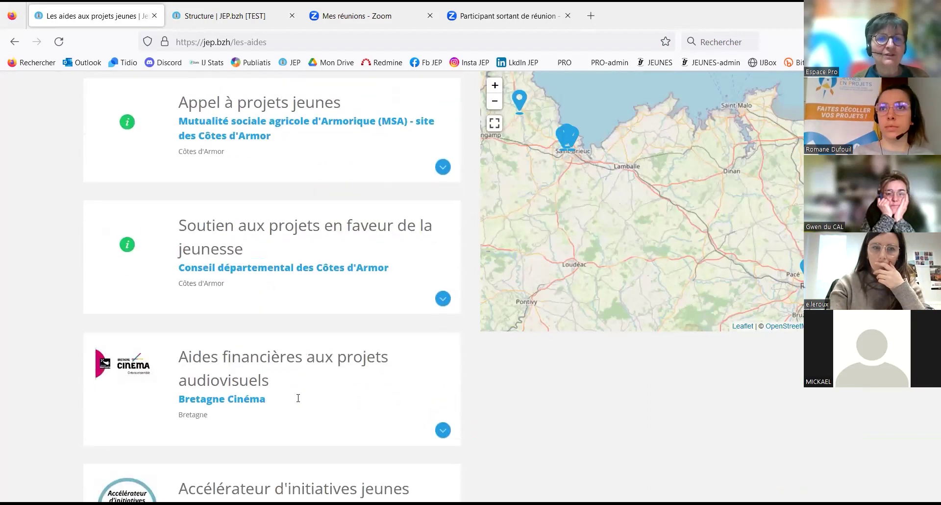
scroll(333, 423, up, 20)
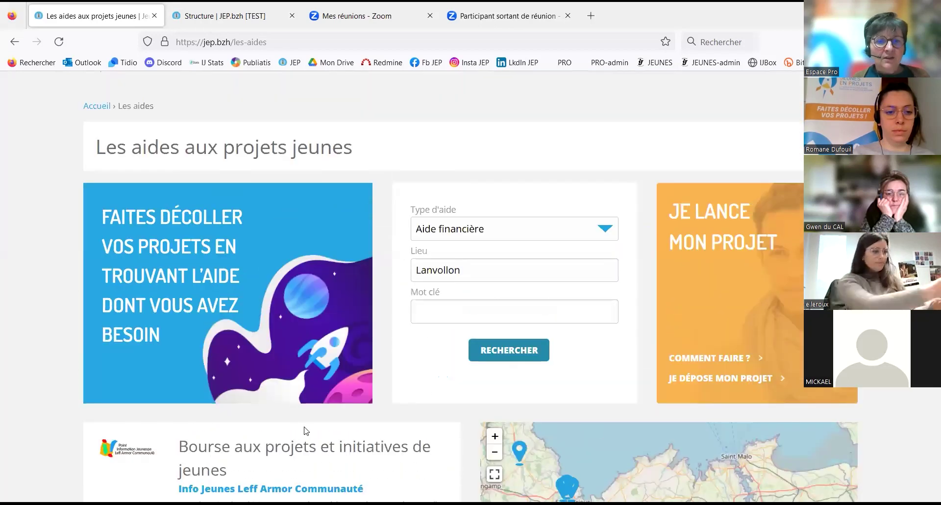
scroll(295, 353, down, 3)
click(271, 361)
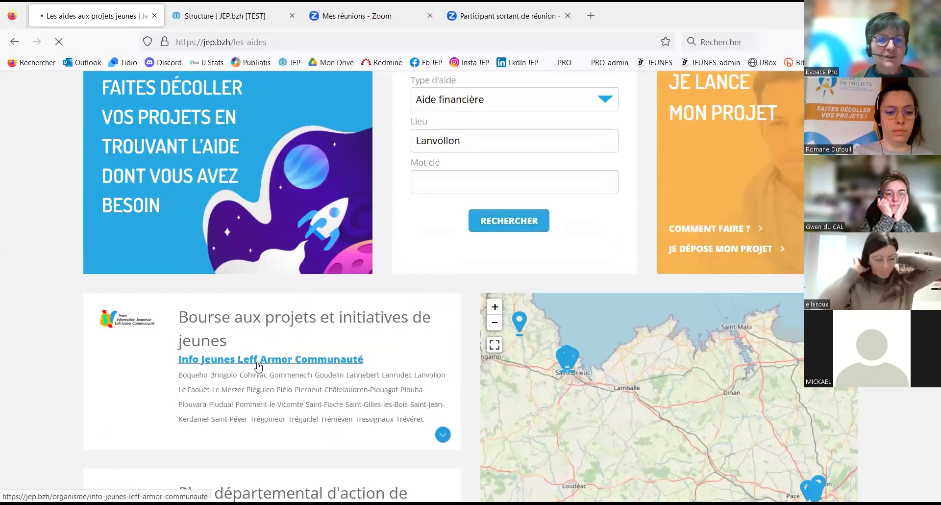
Look over the Info Jeunes Leff Armor Communauté page, from its banner and contacts to its list of offered aids
scroll(511, 245, down, 3)
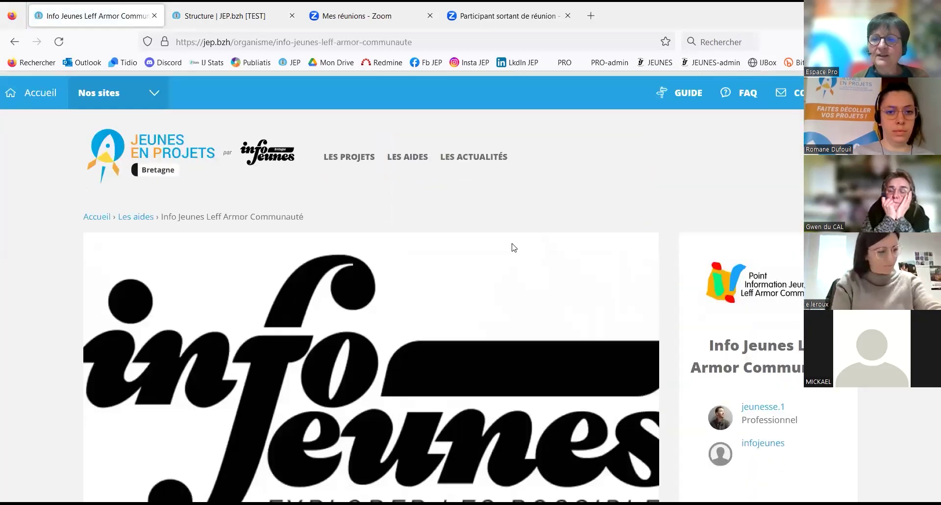
scroll(487, 275, down, 4)
scroll(498, 276, up, 3)
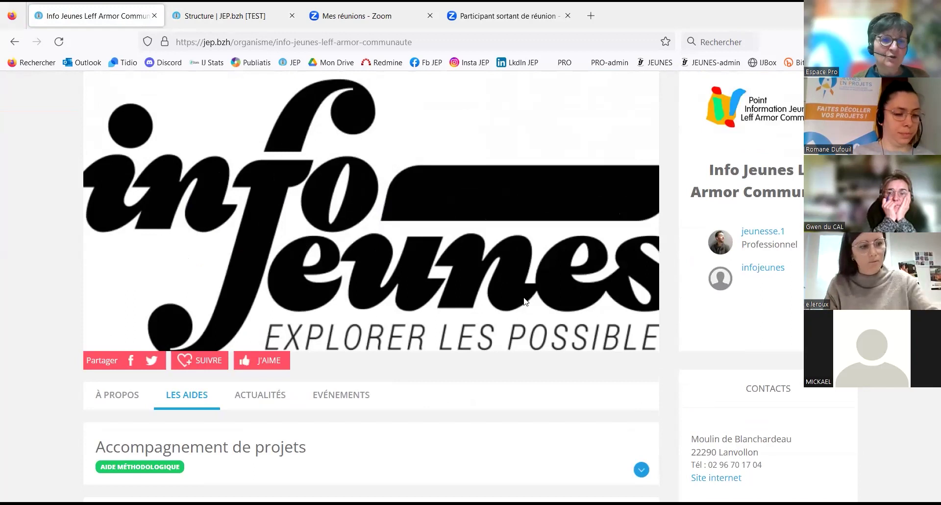
scroll(524, 297, down, 2)
scroll(523, 301, down, 3)
scroll(526, 301, up, 3)
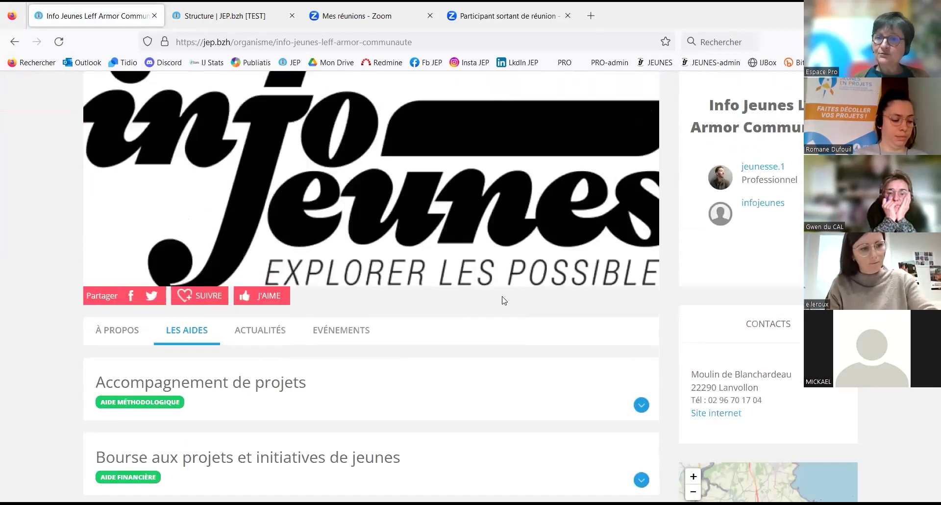
scroll(524, 296, down, 1)
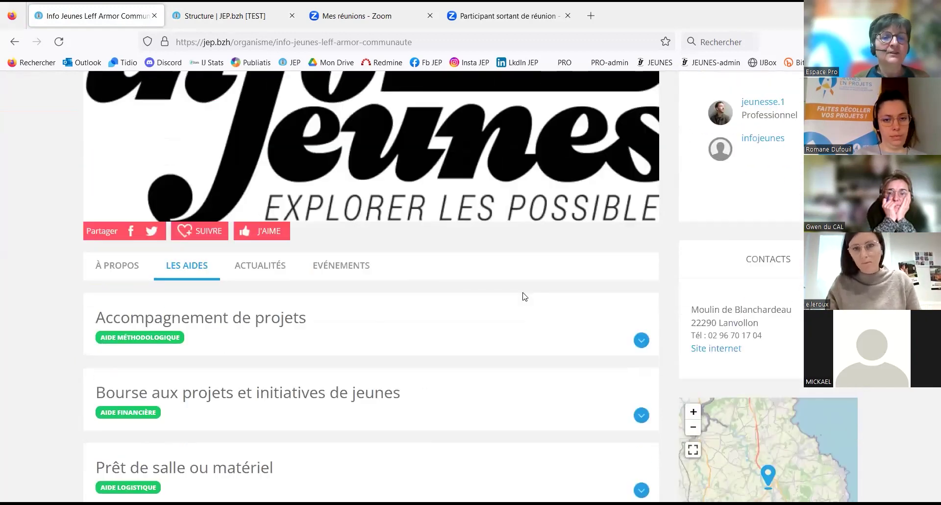
scroll(524, 296, down, 2)
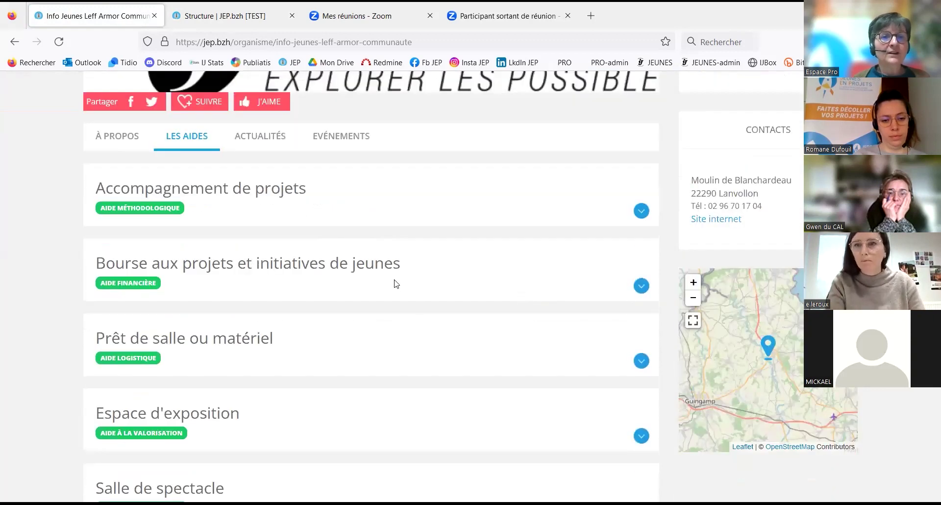
scroll(395, 282, down, 1)
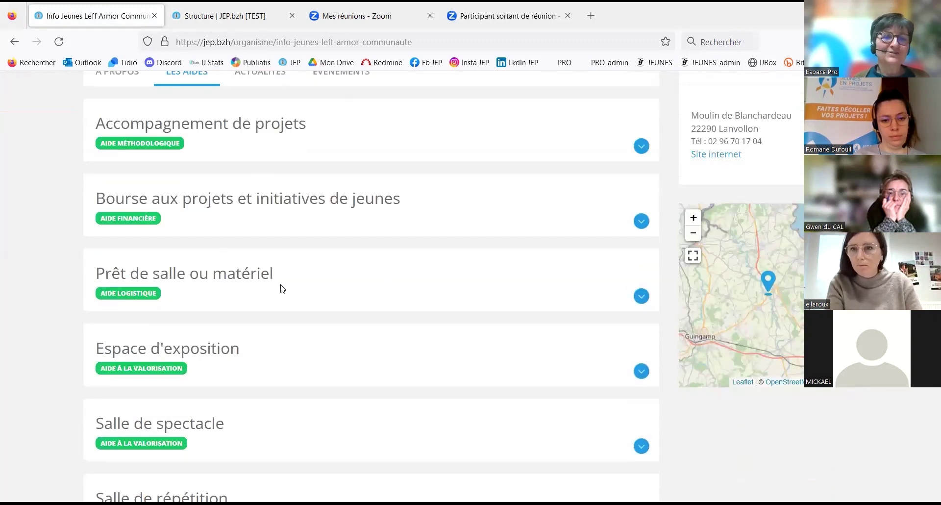
scroll(414, 316, down, 1)
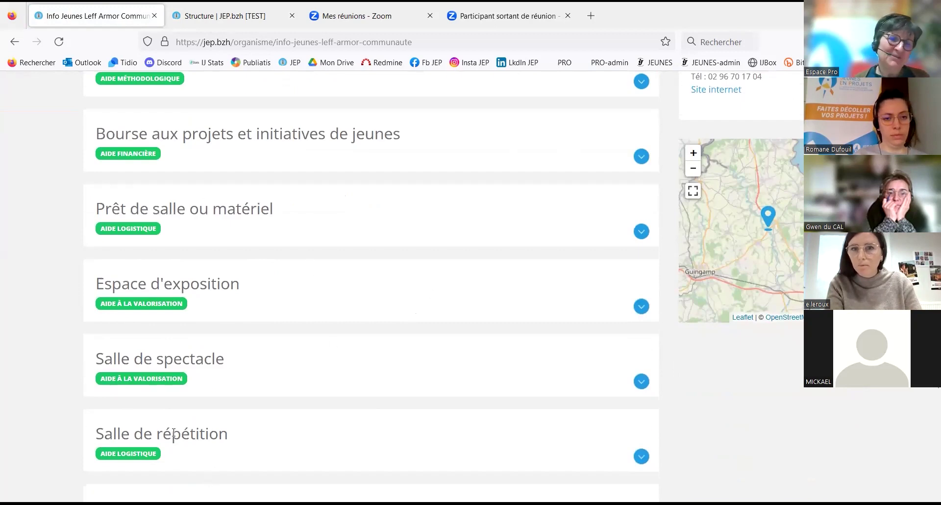
scroll(174, 434, down, 3)
scroll(267, 340, up, 3)
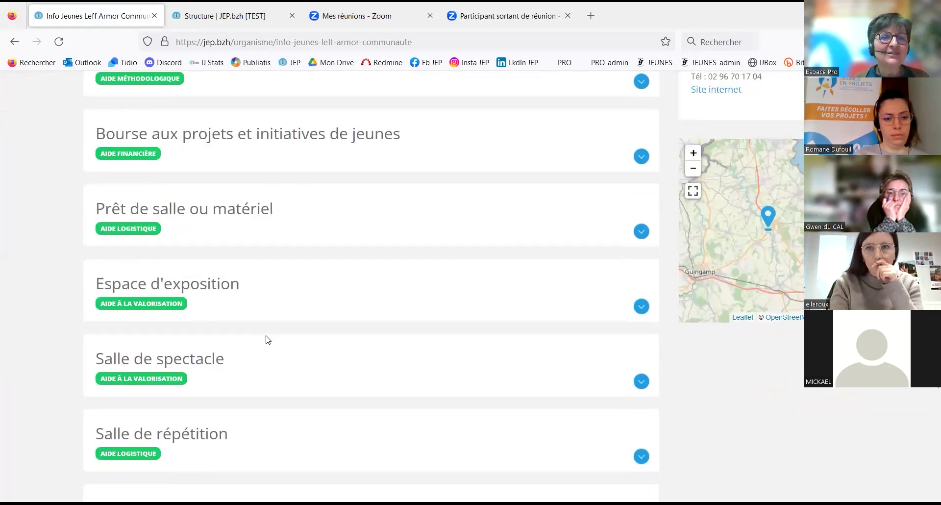
scroll(267, 340, up, 2)
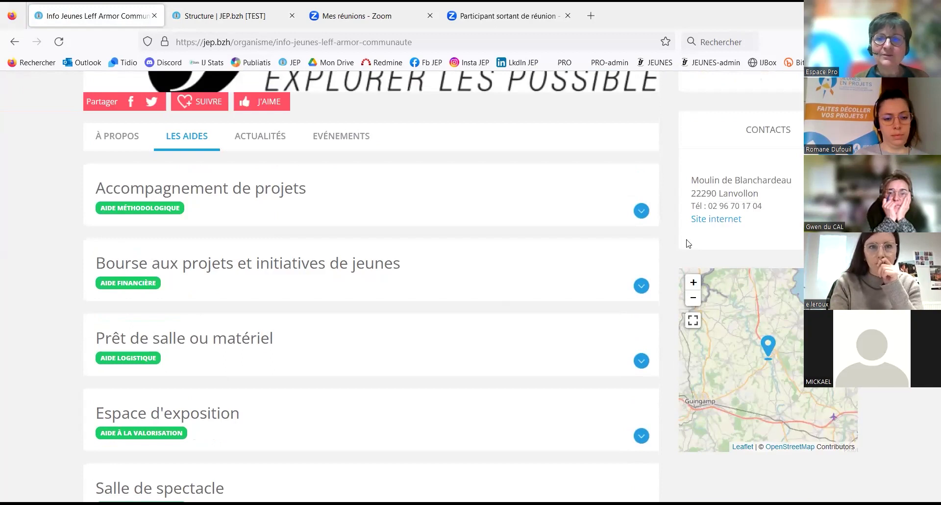
Expand the aid Bourse aux projets et initiatives de jeunes and read its description, amount and conditions
click(642, 287)
scroll(444, 280, down, 2)
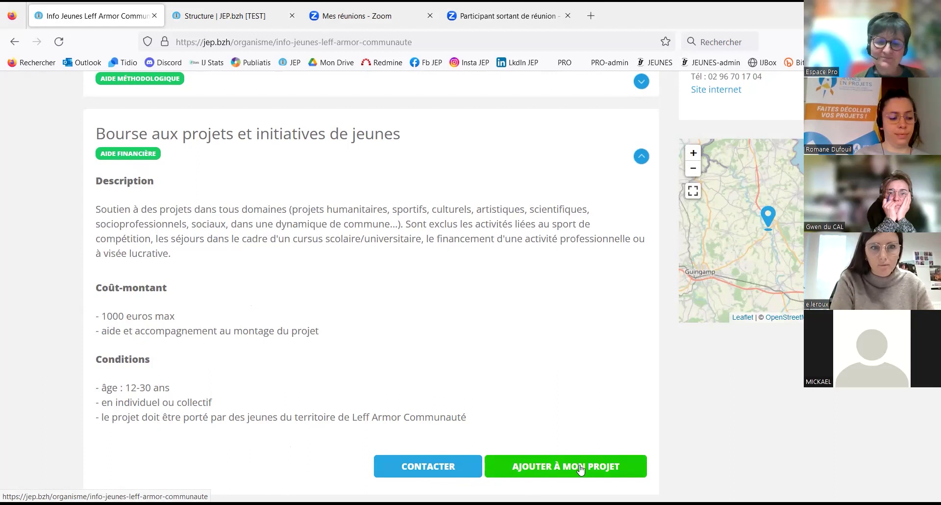
scroll(578, 470, down, 3)
scroll(387, 334, up, 15)
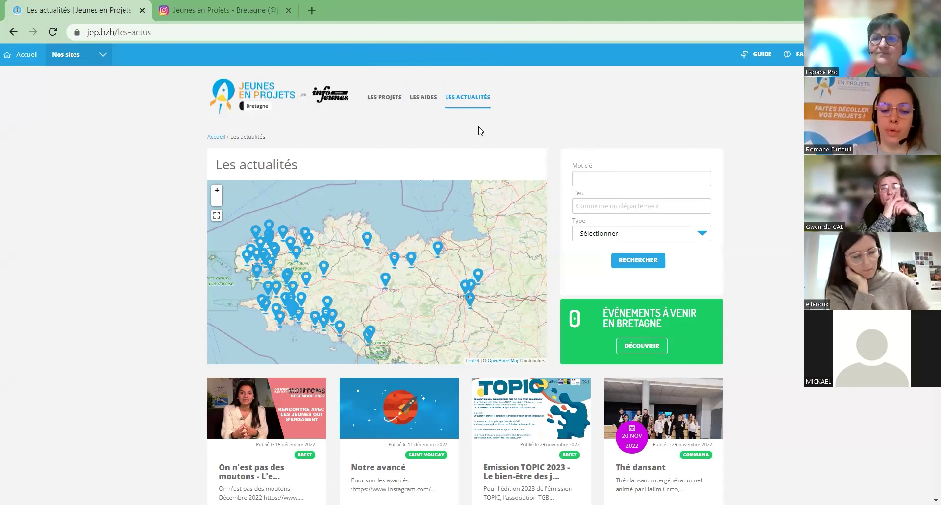
Look over the map and articles on the Les actualités page and show the choices of the Type search filter
scroll(470, 311, down, 1)
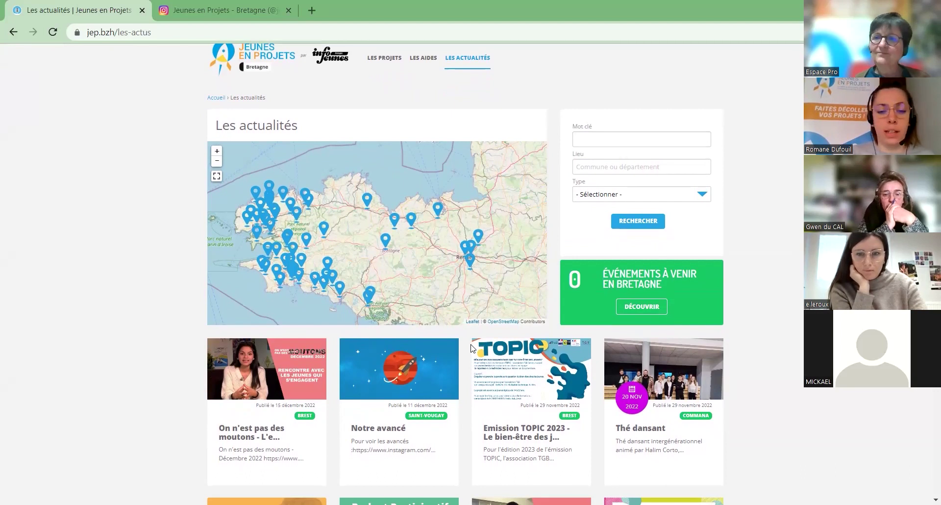
scroll(471, 348, down, 1)
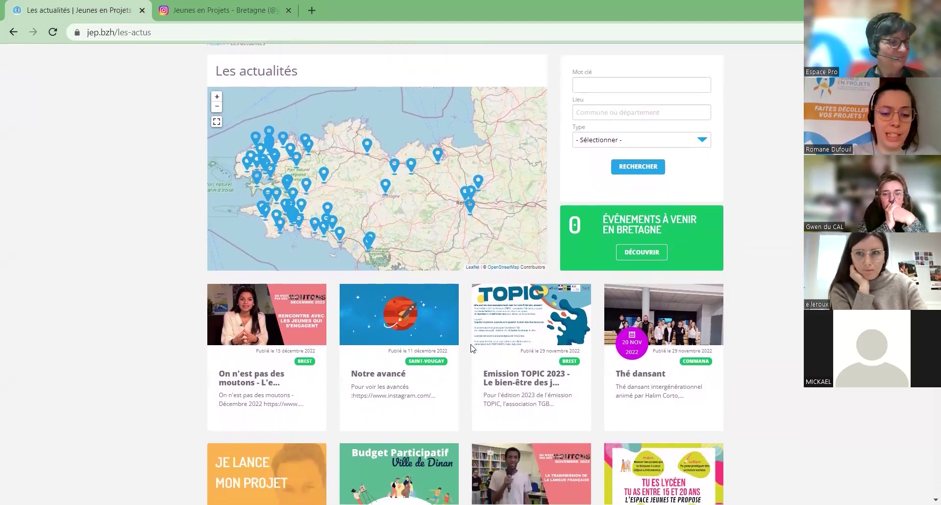
scroll(471, 348, down, 1)
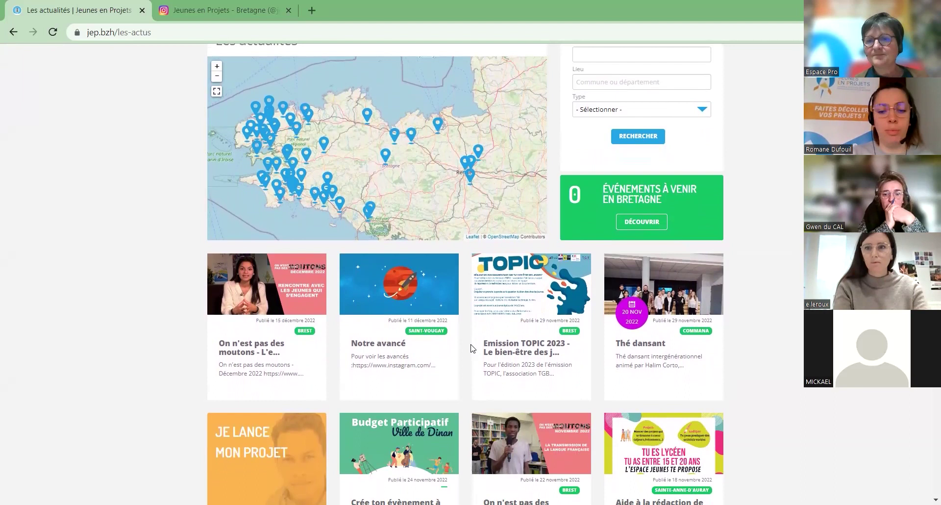
scroll(472, 348, down, 1)
scroll(472, 348, up, 3)
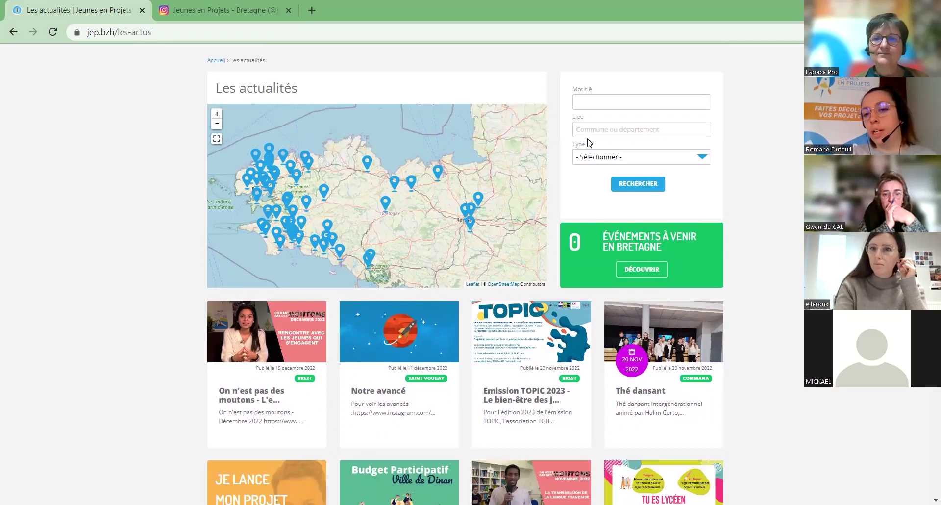
click(595, 156)
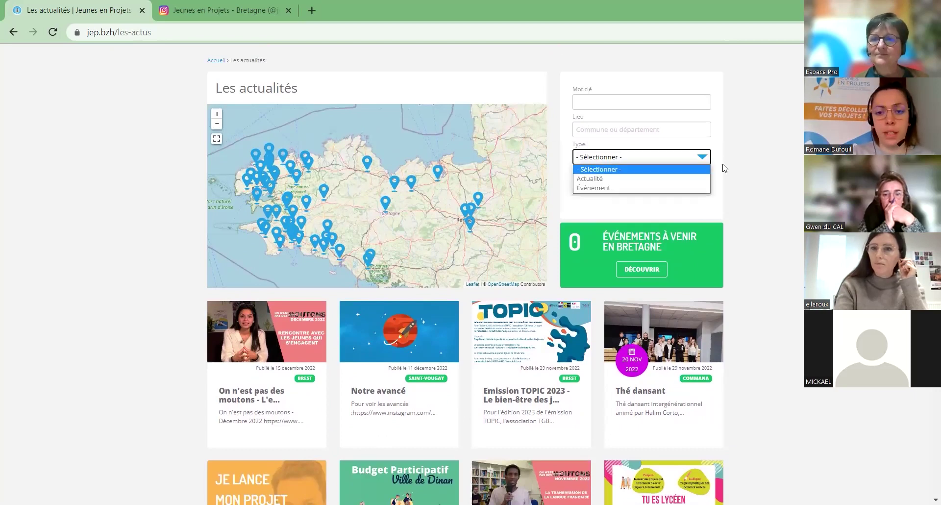
Open the December 2022 news article On n'est pas des moutons about youth engagement and read it through
scroll(548, 304, down, 3)
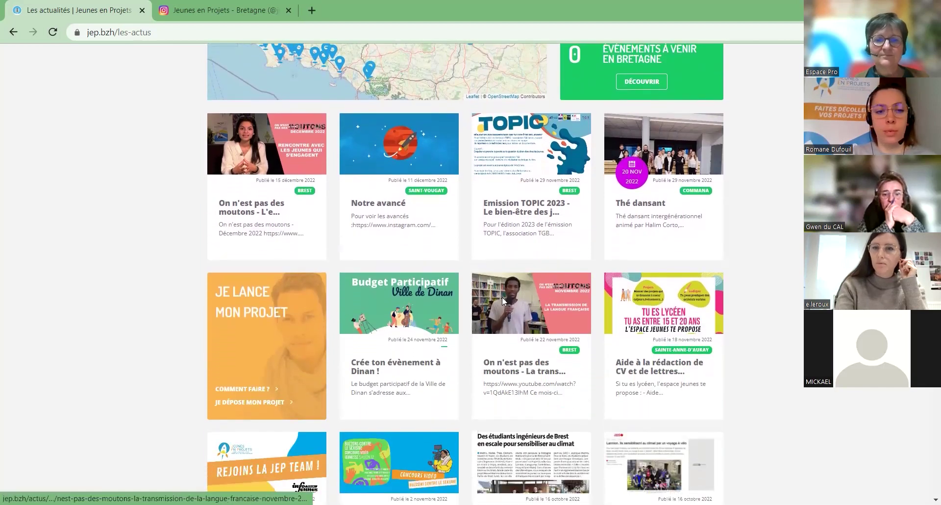
click(314, 227)
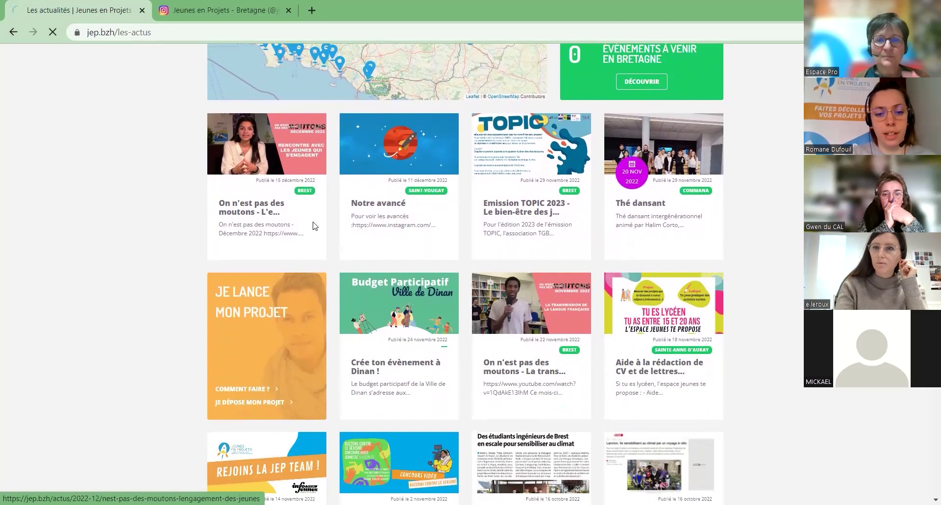
scroll(428, 397, down, 5)
scroll(428, 397, down, 2)
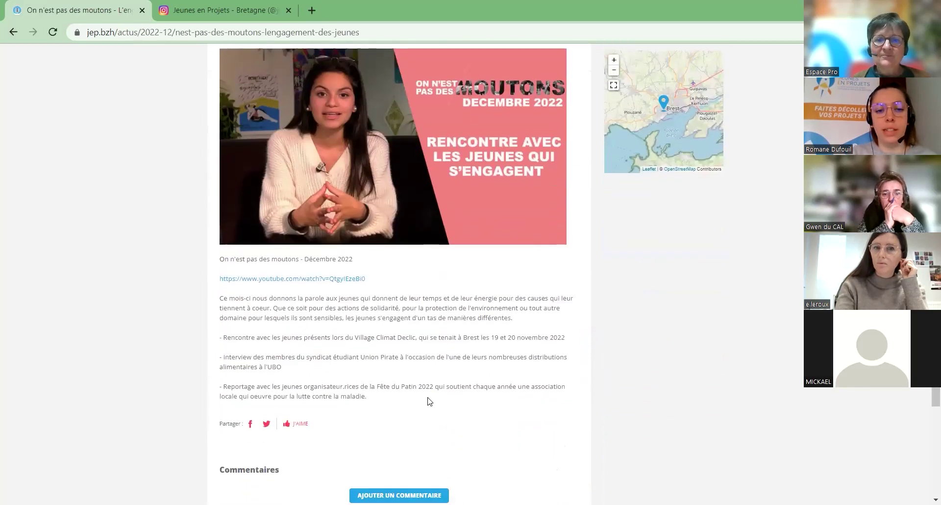
scroll(428, 400, up, 8)
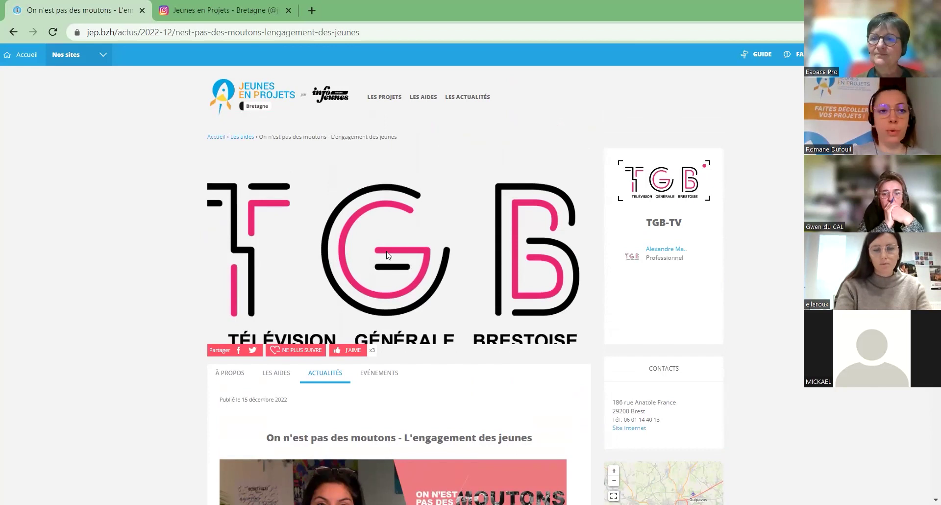
Switch to the jepbzh Instagram profile and browse its publications
key(ctrl+Tab)
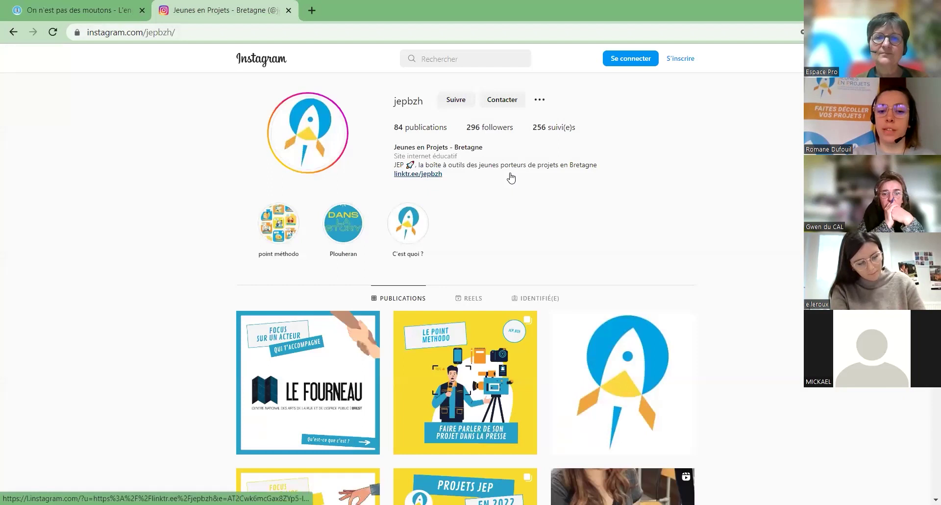
scroll(451, 177, down, 1)
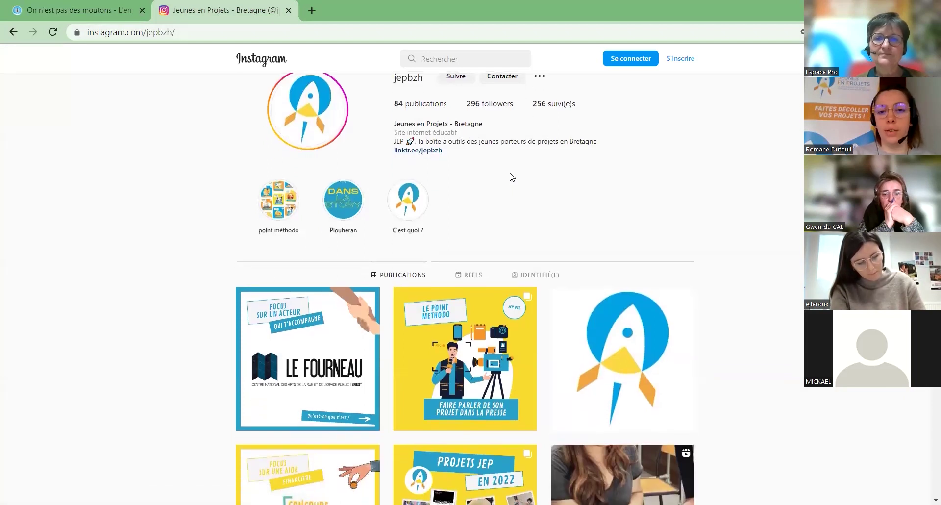
scroll(512, 176, down, 2)
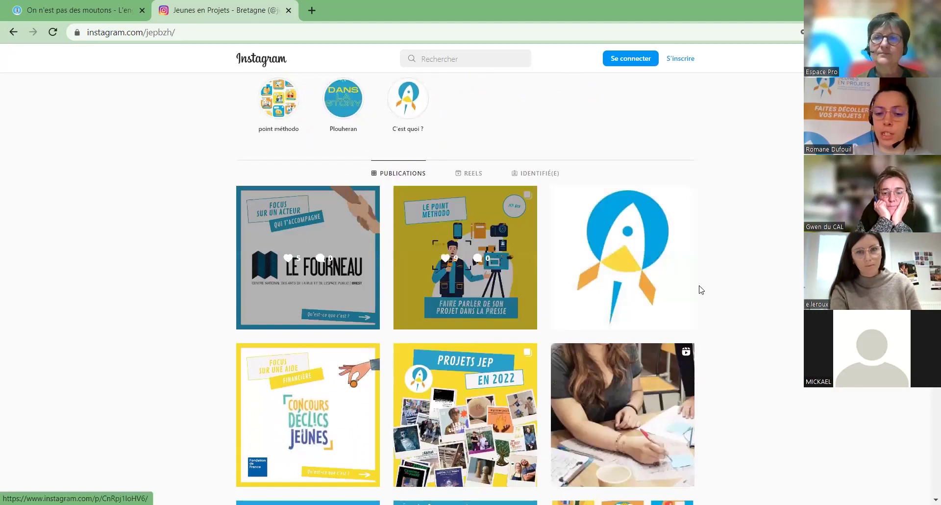
scroll(701, 290, down, 4)
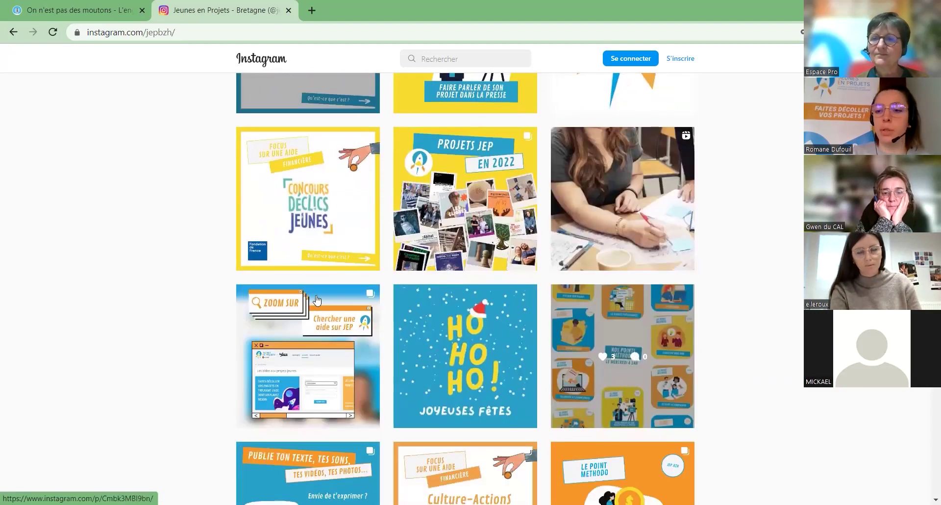
scroll(315, 378, down, 1)
scroll(315, 377, down, 1)
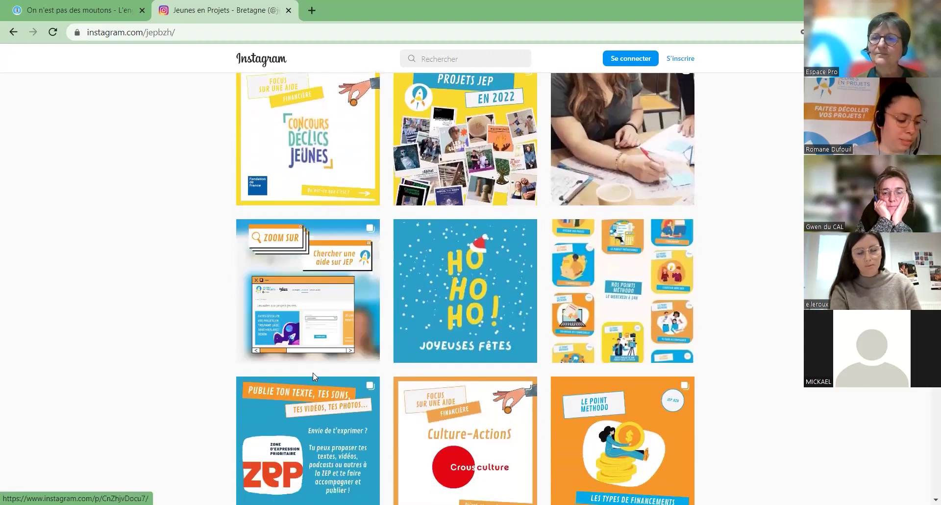
scroll(130, 126, up, 10)
Return to the Jeunes en Projets website and examine the project phases and themes in its methodological guide
click(68, 5)
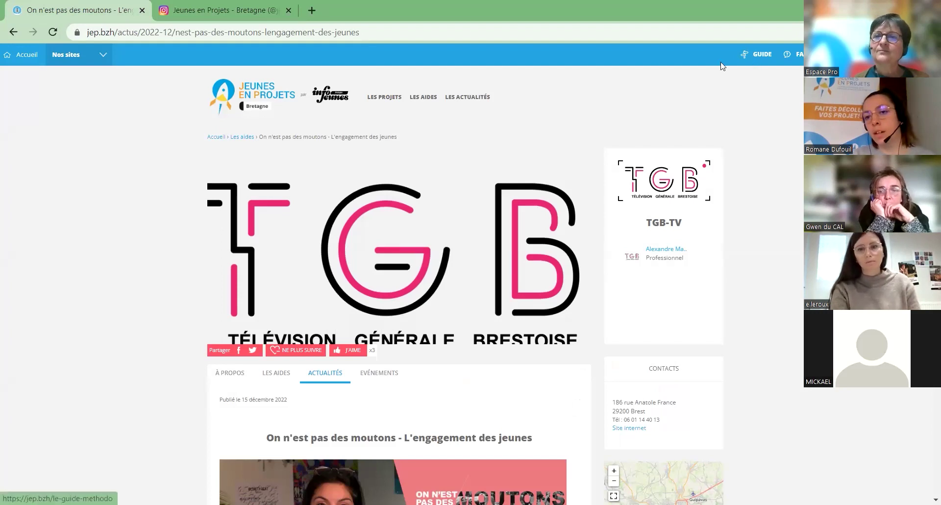
click(762, 54)
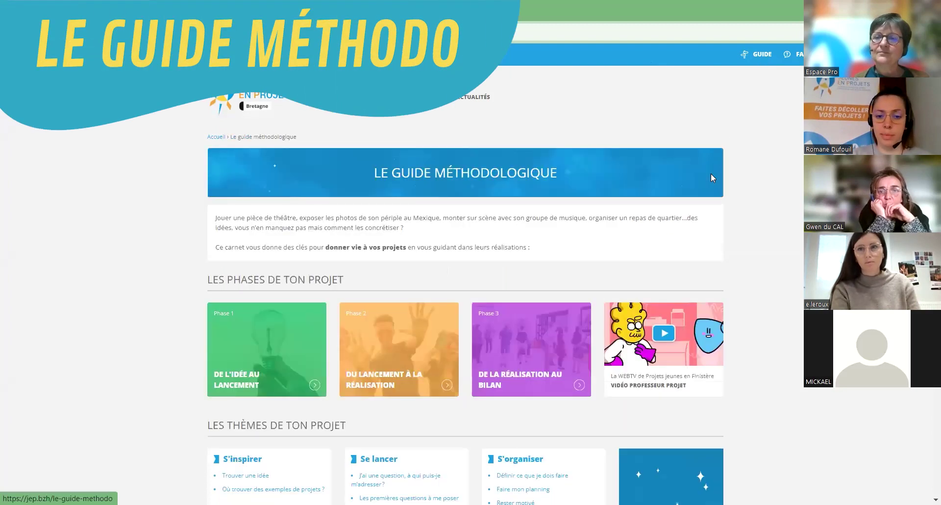
scroll(712, 174, down, 2)
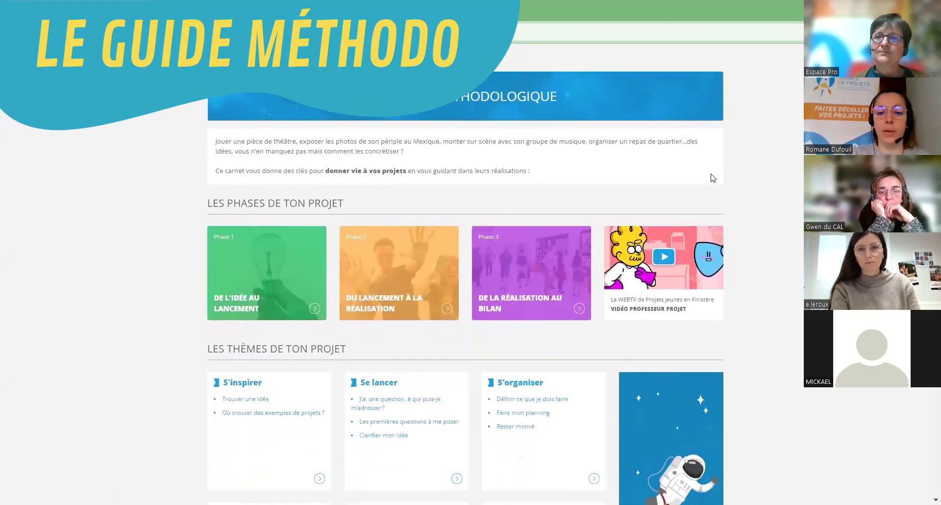
scroll(712, 177, down, 2)
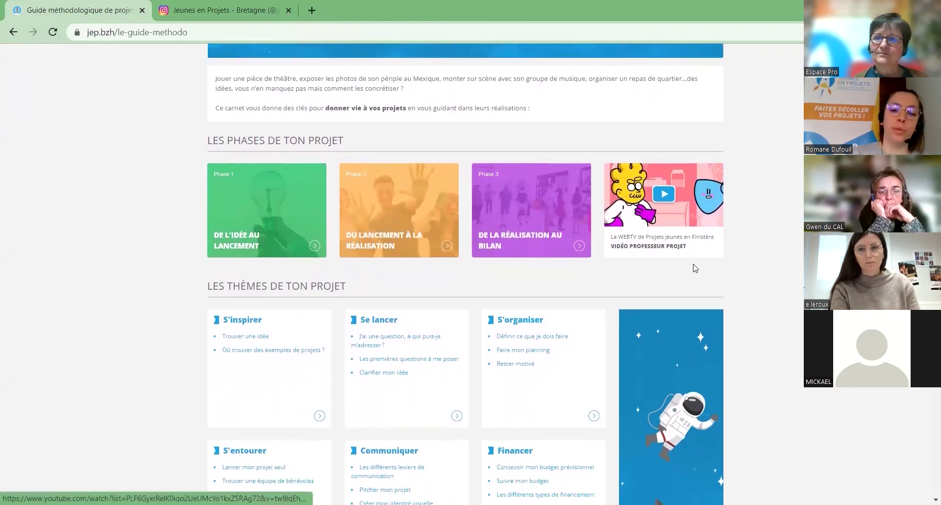
scroll(694, 265, down, 3)
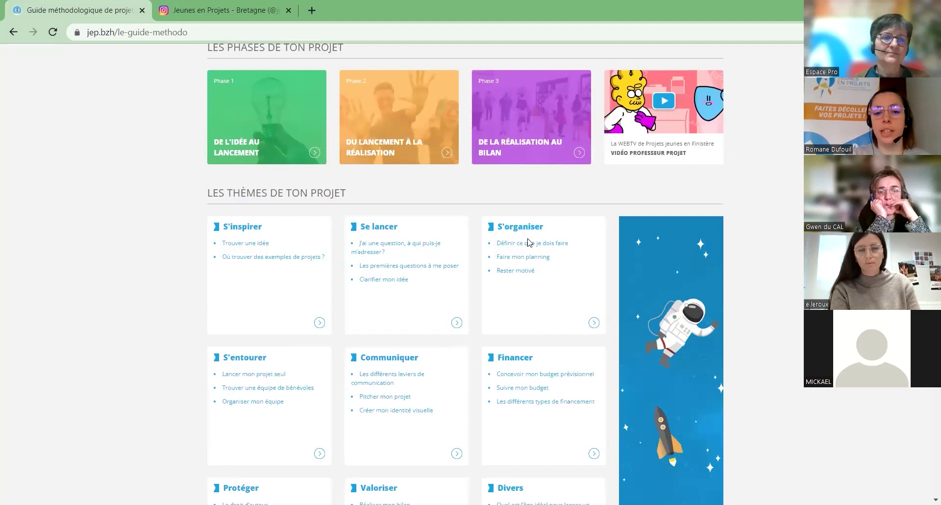
scroll(529, 242, down, 3)
scroll(293, 318, down, 1)
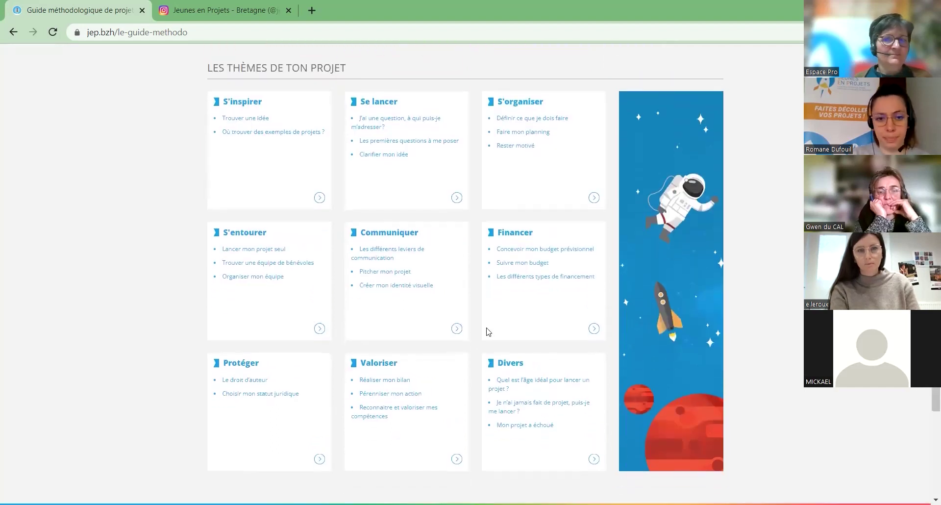
scroll(488, 341, up, 3)
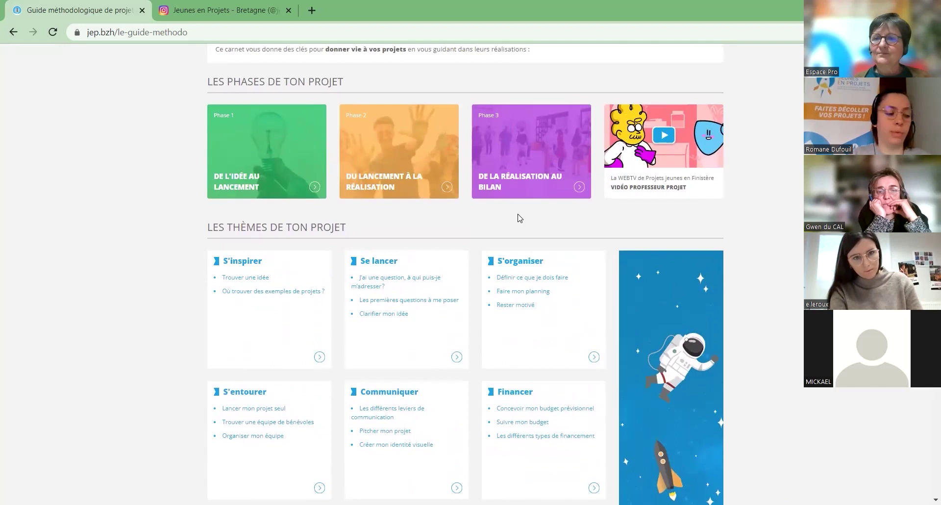
scroll(520, 218, up, 1)
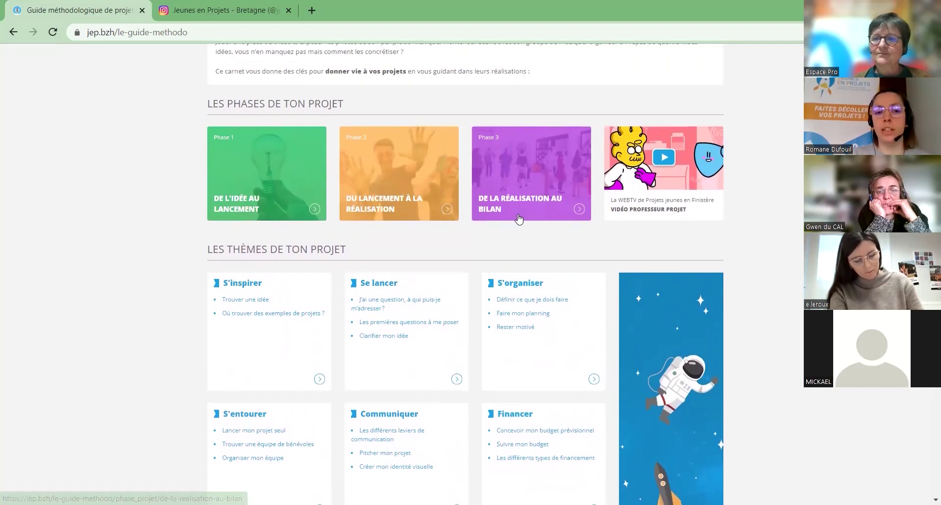
scroll(519, 218, up, 1)
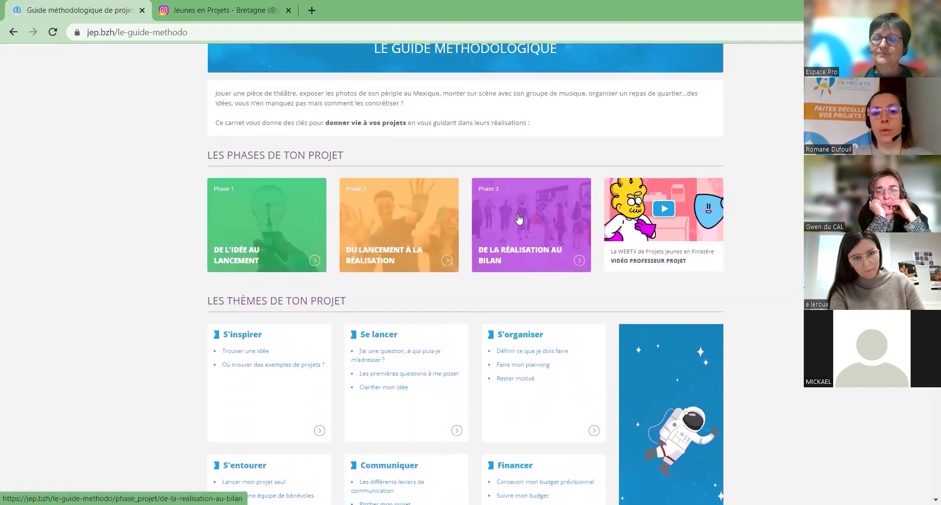
scroll(520, 218, down, 3)
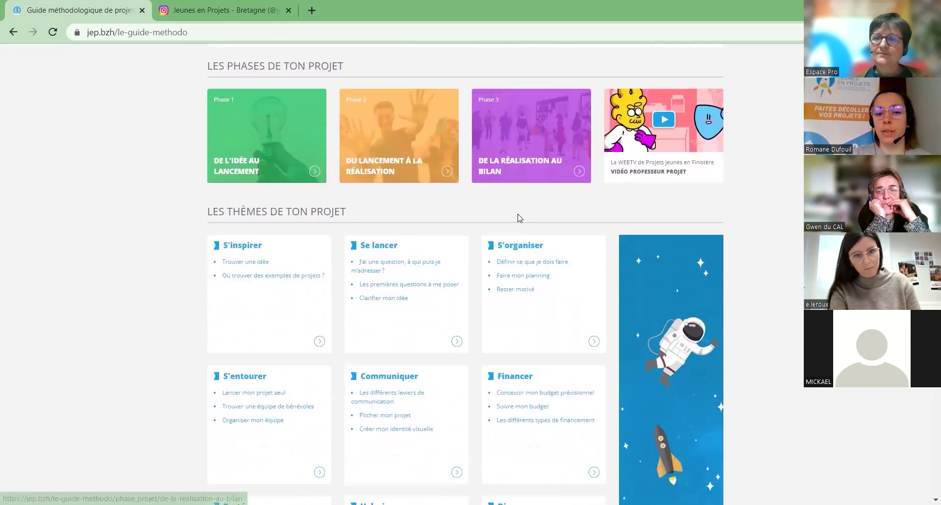
Look over the remaining theme cards of the methodological guide, down to Protéger, Valoriser and Divers
scroll(519, 218, down, 2)
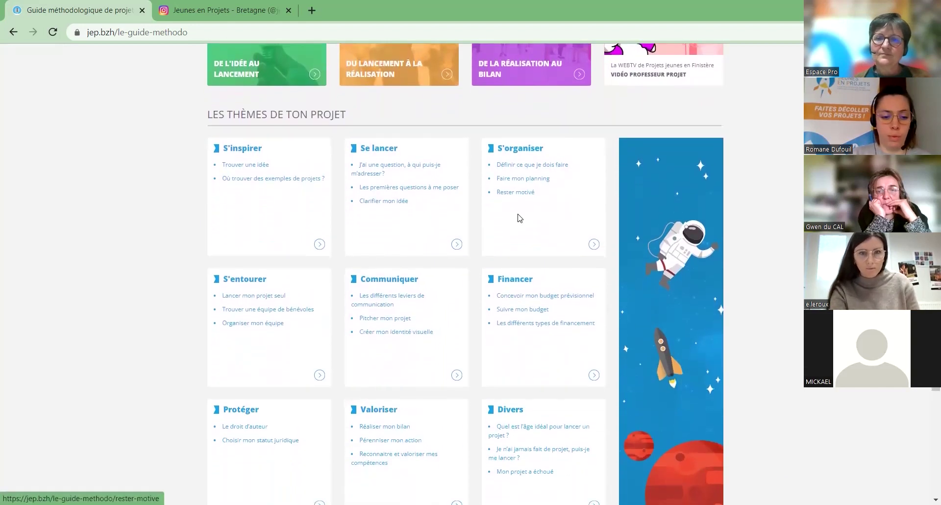
scroll(520, 218, down, 1)
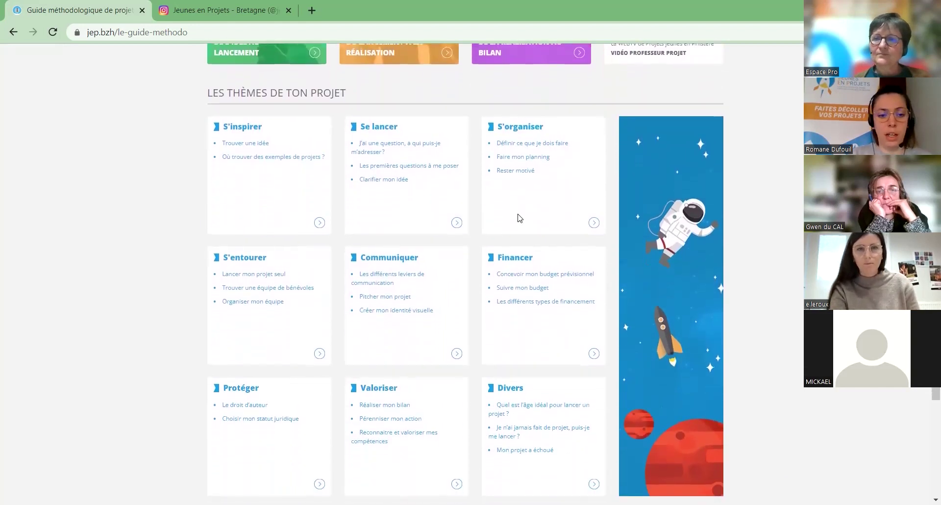
scroll(520, 216, up, 5)
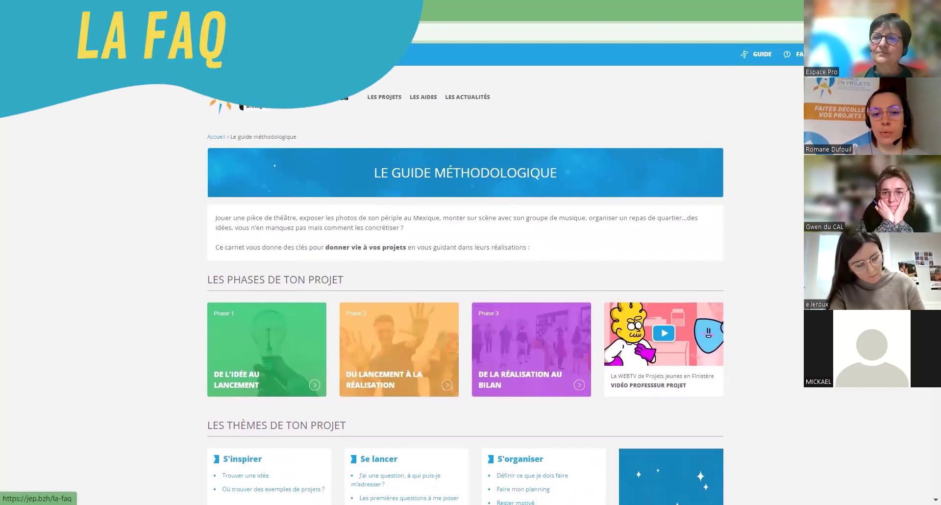
Open the site's FAQ and read its M'inscrire, me désinscrire article on creating an account
click(795, 54)
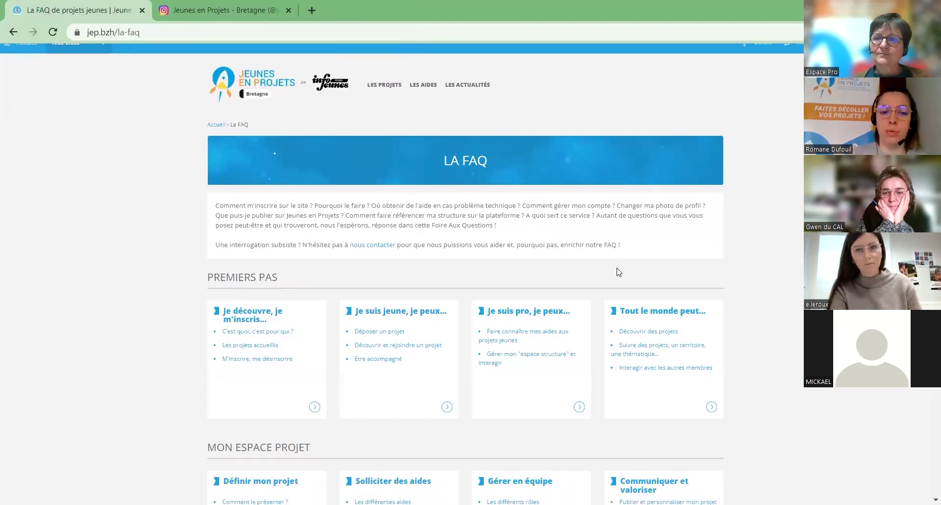
scroll(617, 272, down, 2)
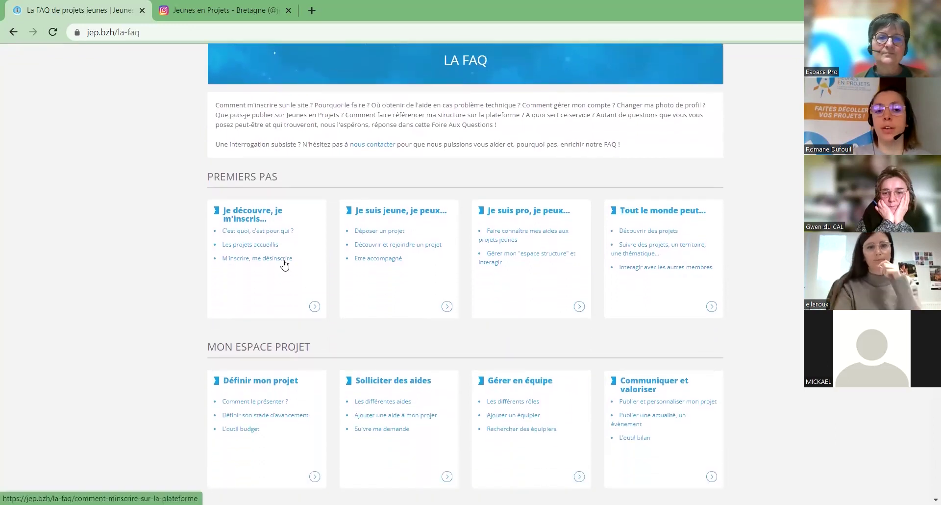
click(282, 261)
scroll(285, 260, down, 2)
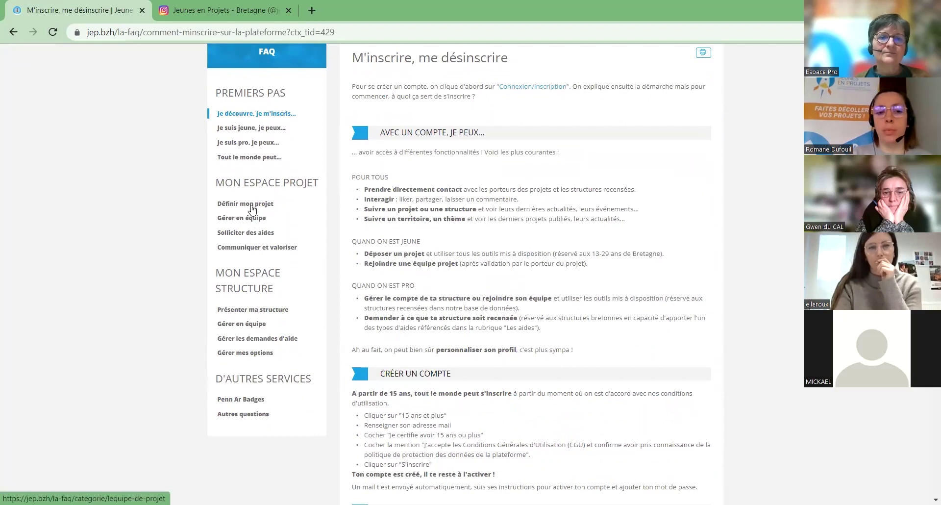
Open the Définir mon projet category of the FAQ and read through the L'outil planning article
click(252, 205)
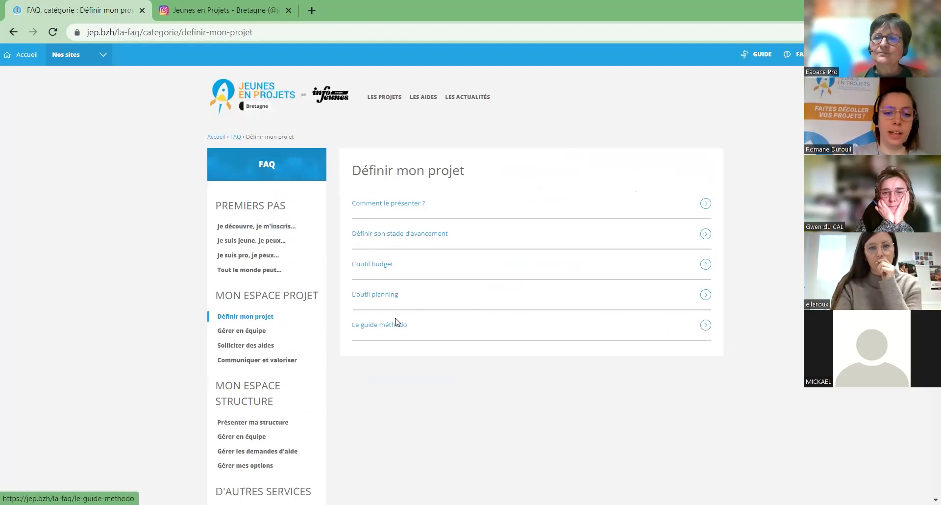
click(441, 299)
scroll(520, 345, down, 4)
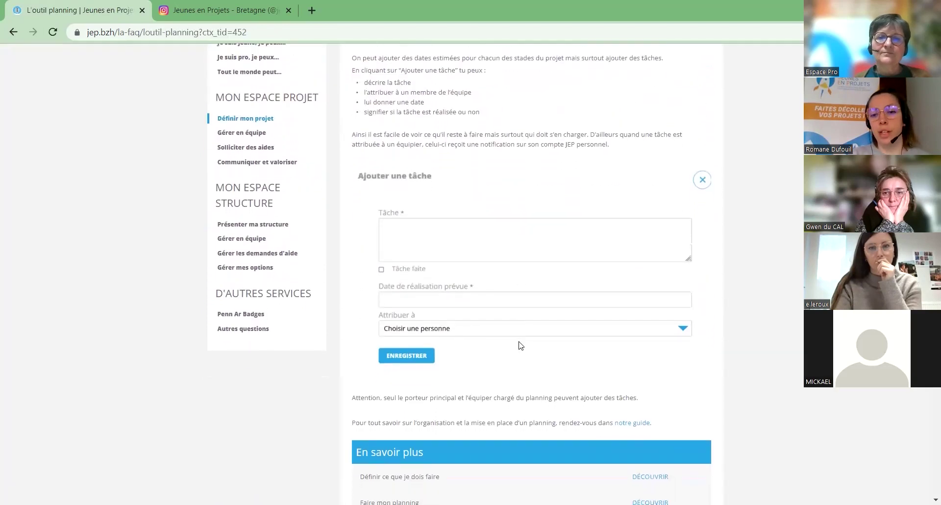
scroll(521, 346, down, 2)
scroll(521, 346, up, 3)
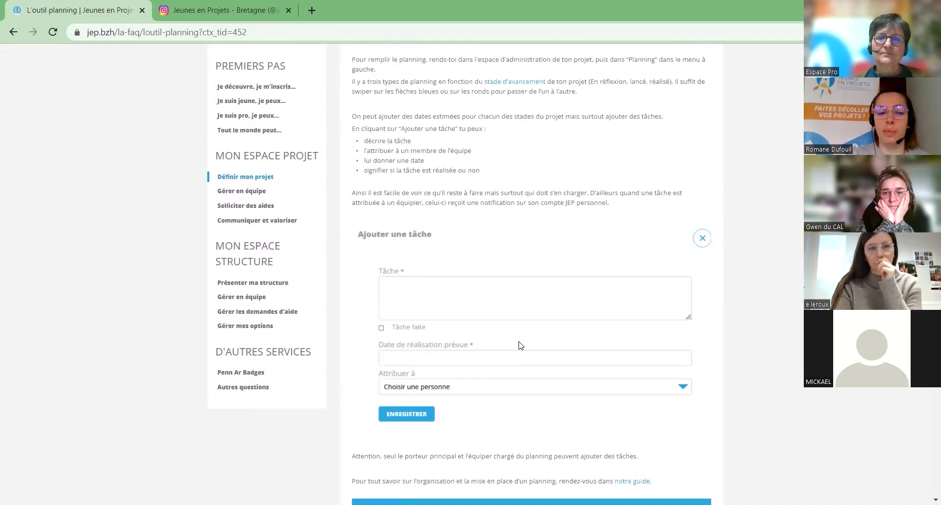
scroll(520, 345, up, 3)
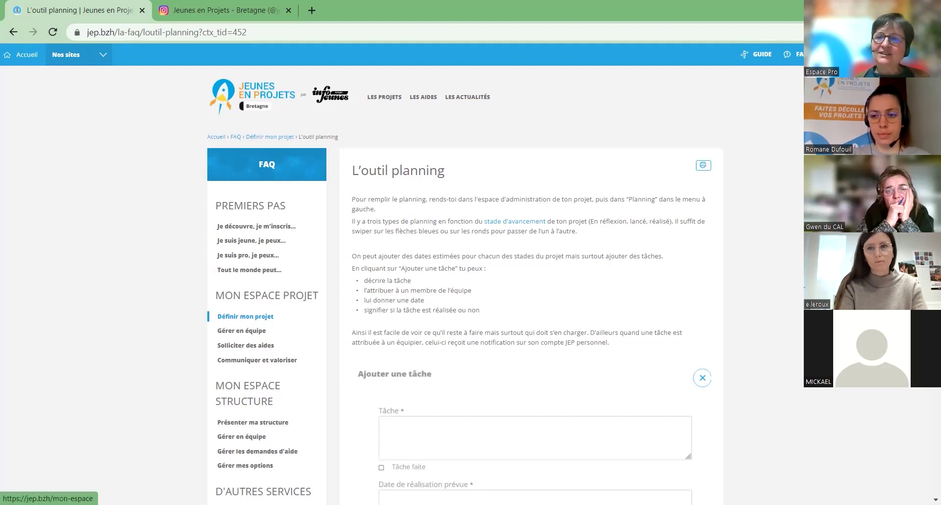
Open the personal space of the account and look over its profile area and available services
click(863, 54)
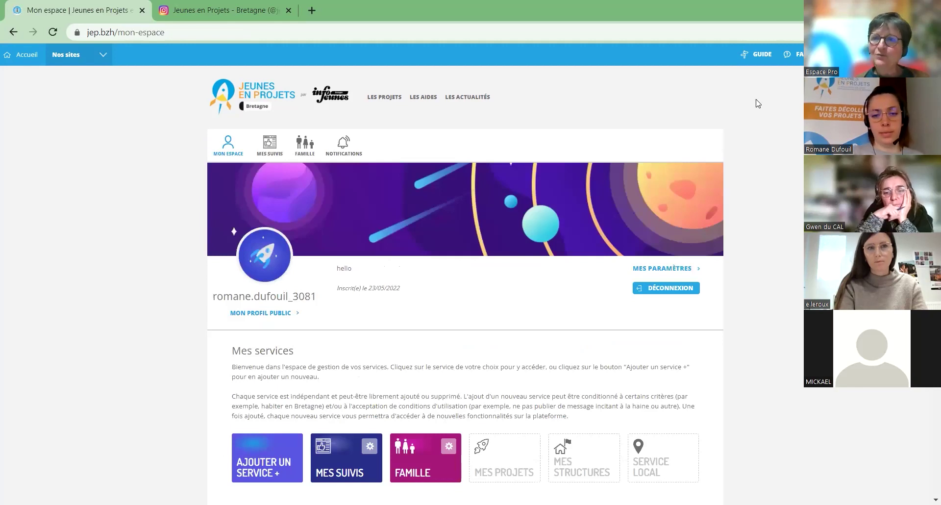
scroll(758, 103, down, 1)
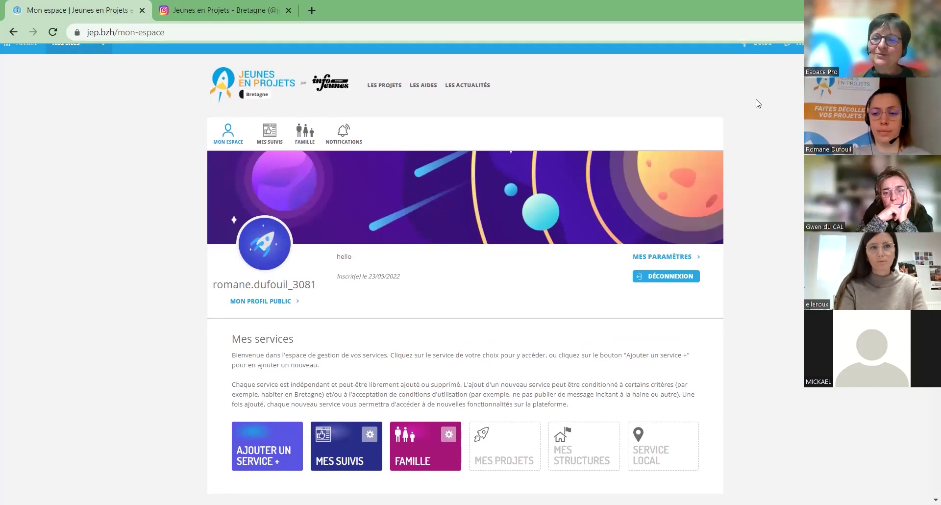
scroll(757, 103, up, 1)
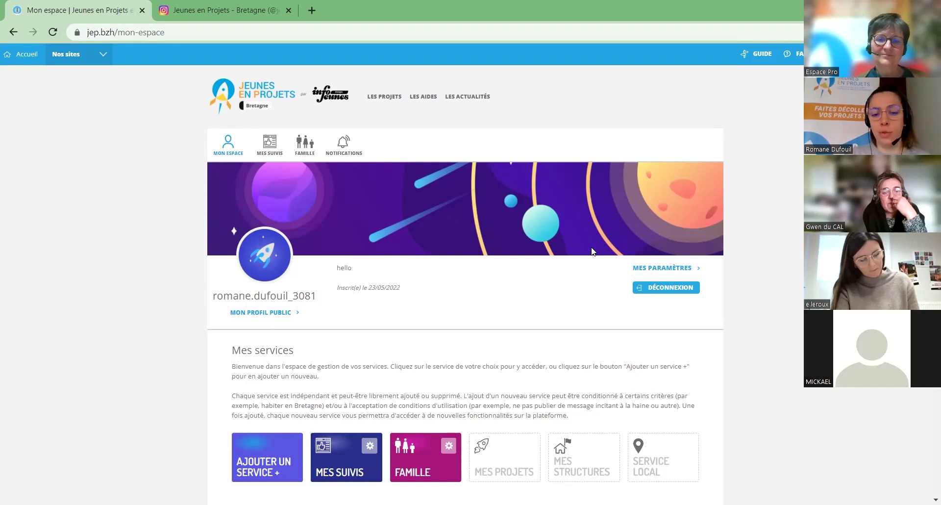
scroll(591, 252, down, 1)
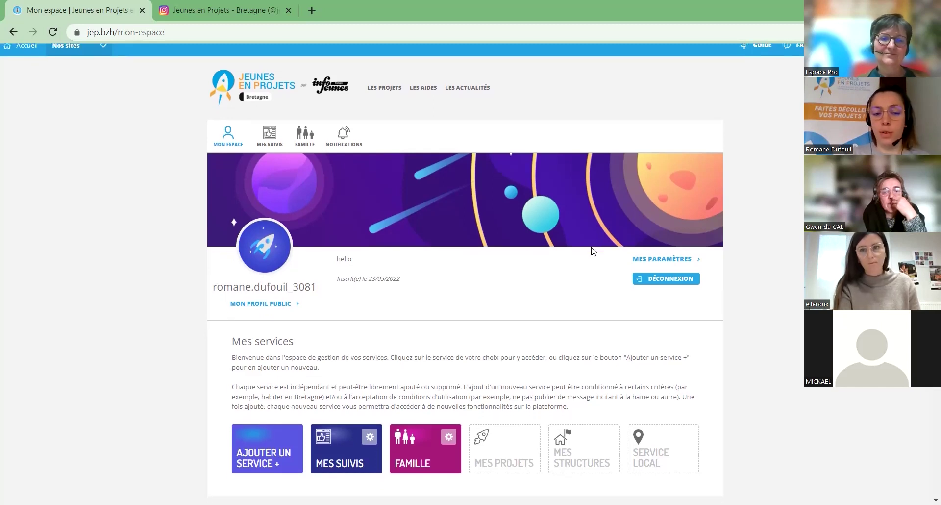
scroll(592, 252, down, 1)
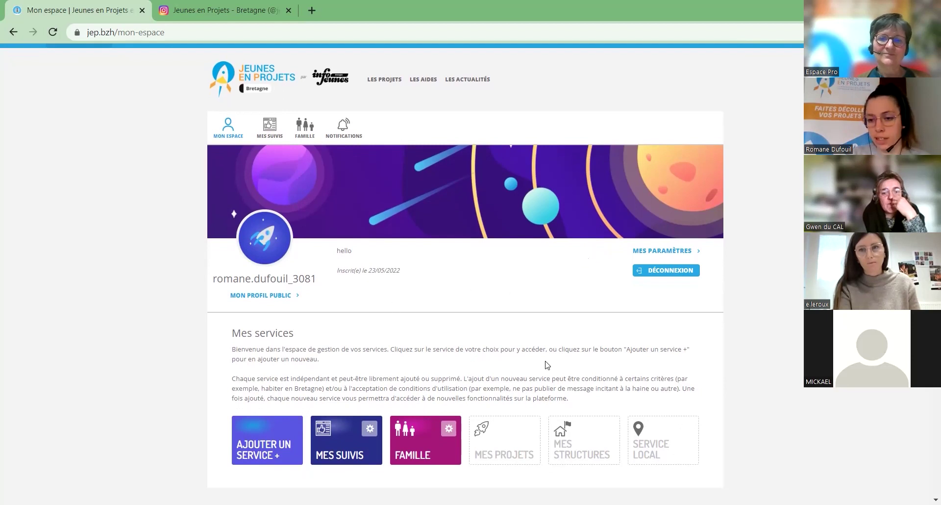
scroll(543, 365, down, 2)
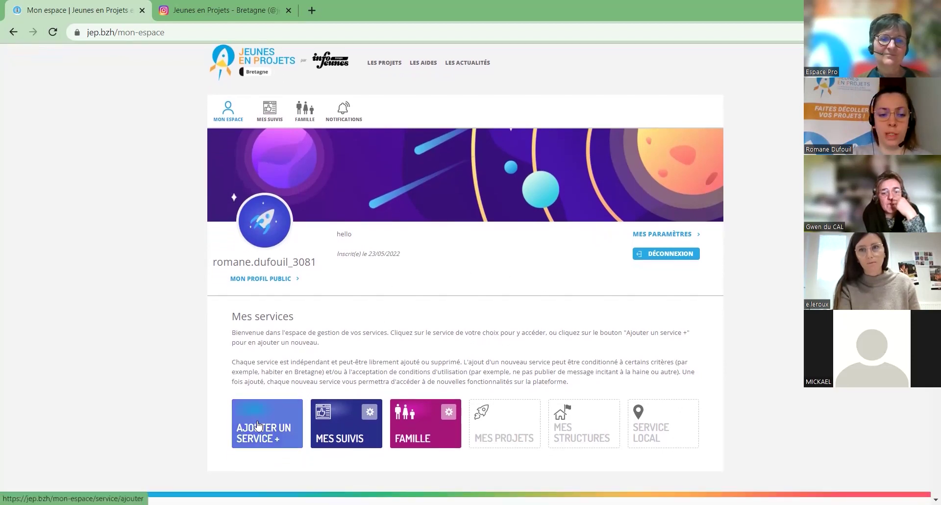
Add the Mes Projets service to the personal space, keeping the prefilled details and accepting to be contacted about the service
click(258, 422)
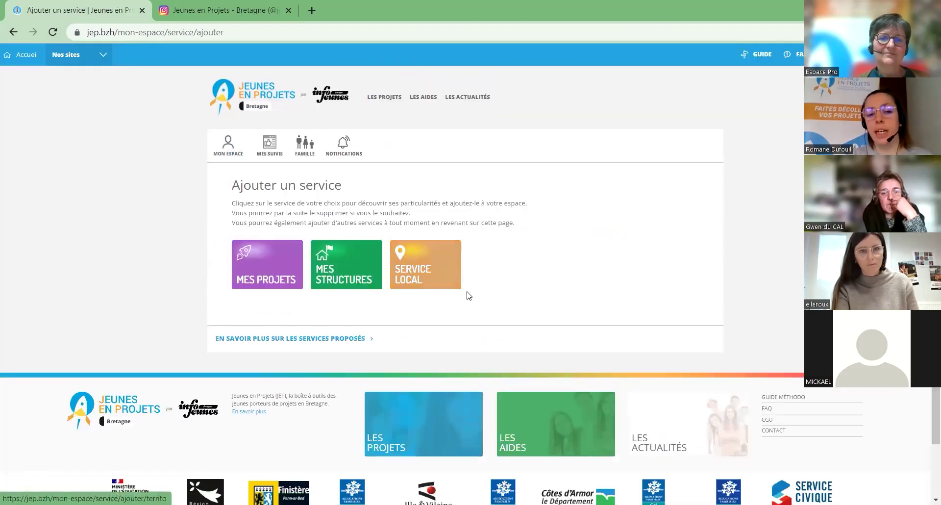
click(275, 278)
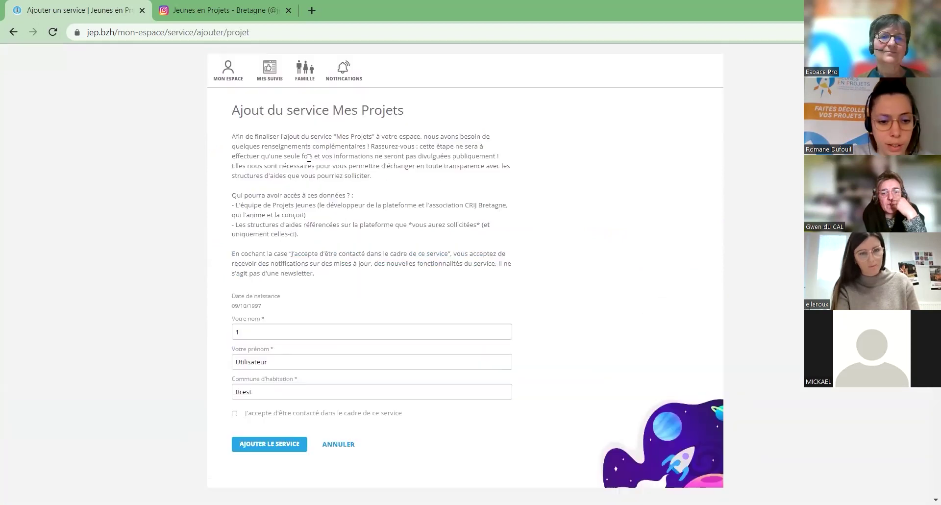
click(286, 327)
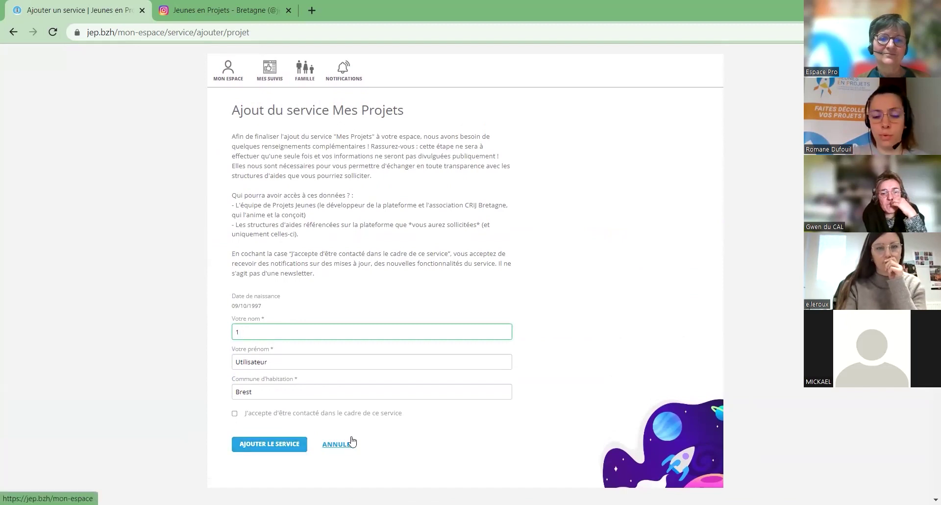
click(269, 417)
click(269, 444)
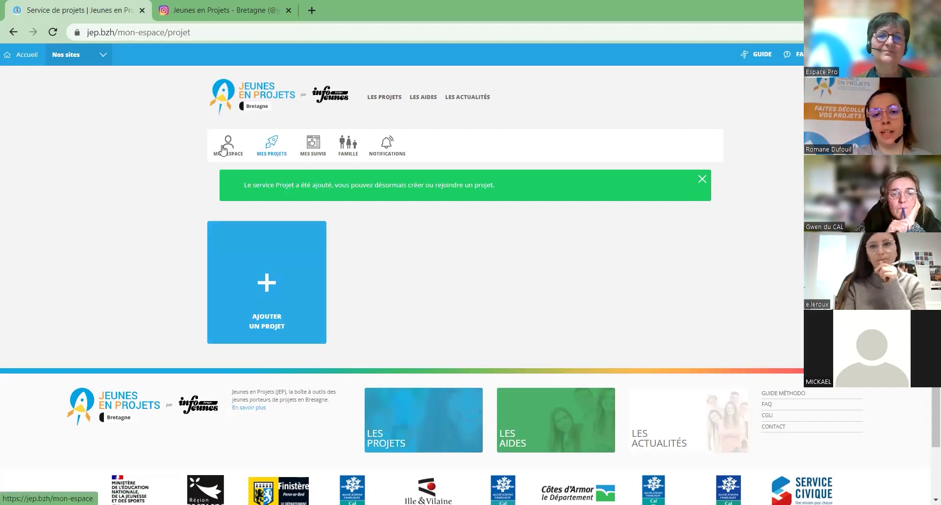
Add a project named Festival de musique with the stage Lancé and musique as its first theme
click(276, 154)
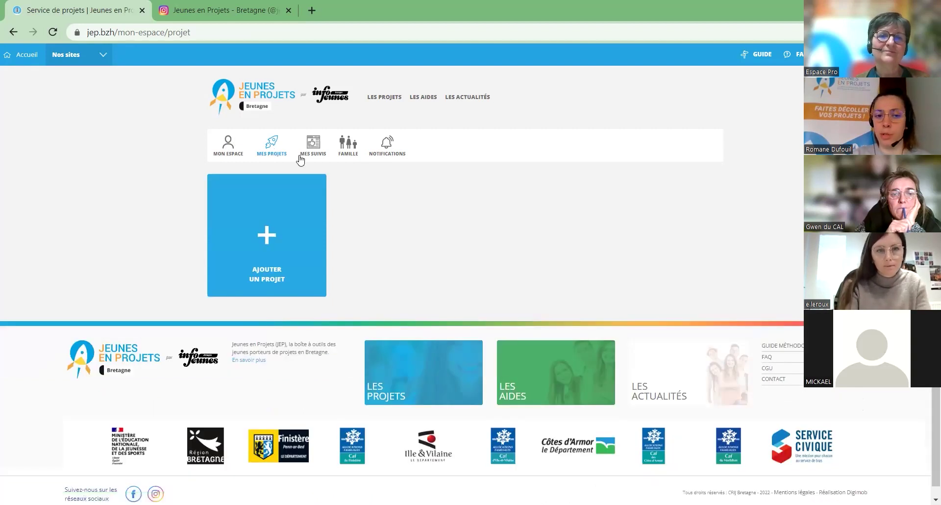
click(261, 235)
click(252, 236)
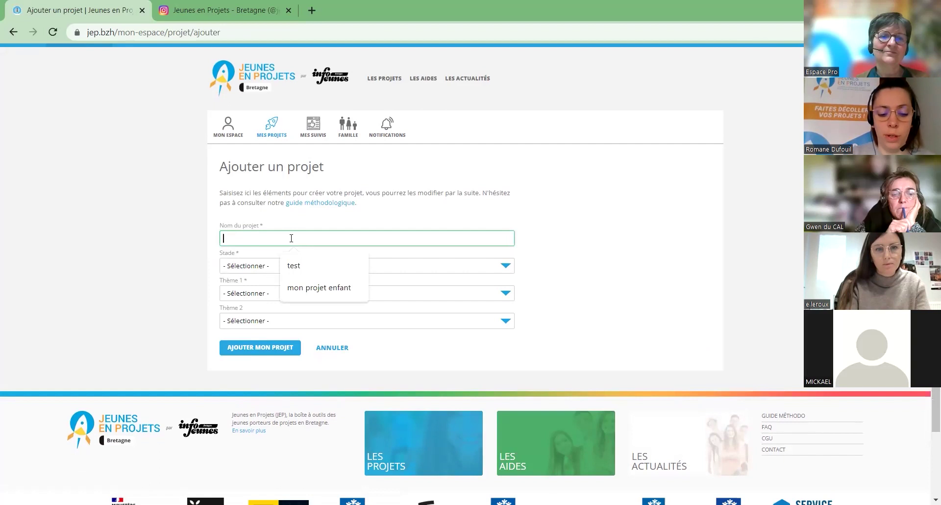
text(Festiva)
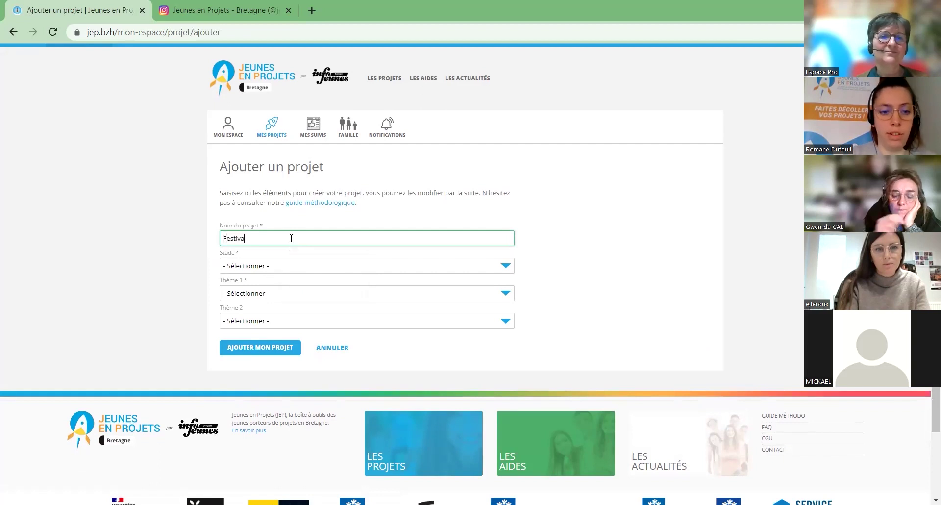
text(l de musique)
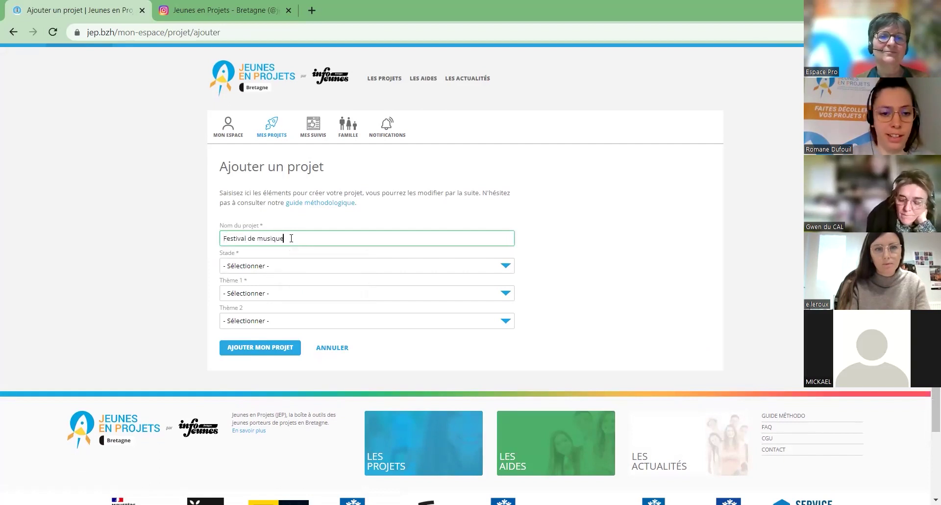
click(511, 268)
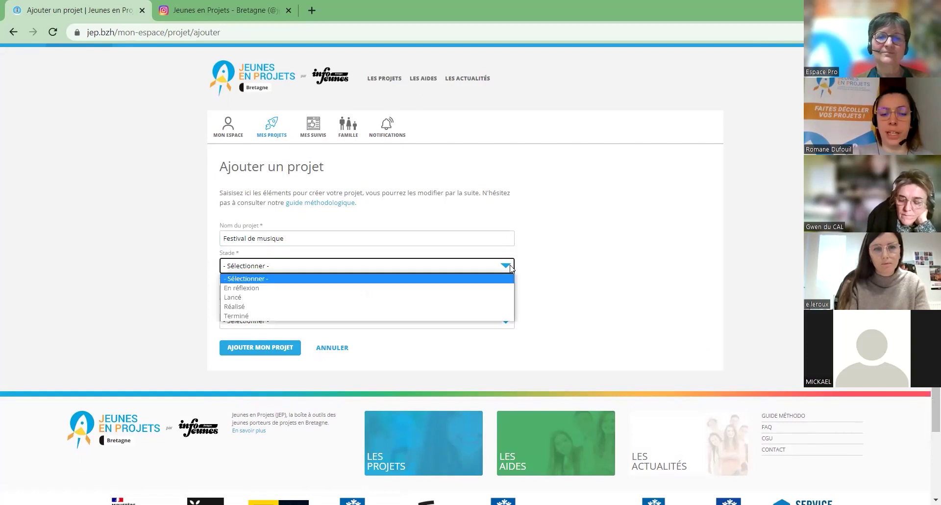
click(466, 297)
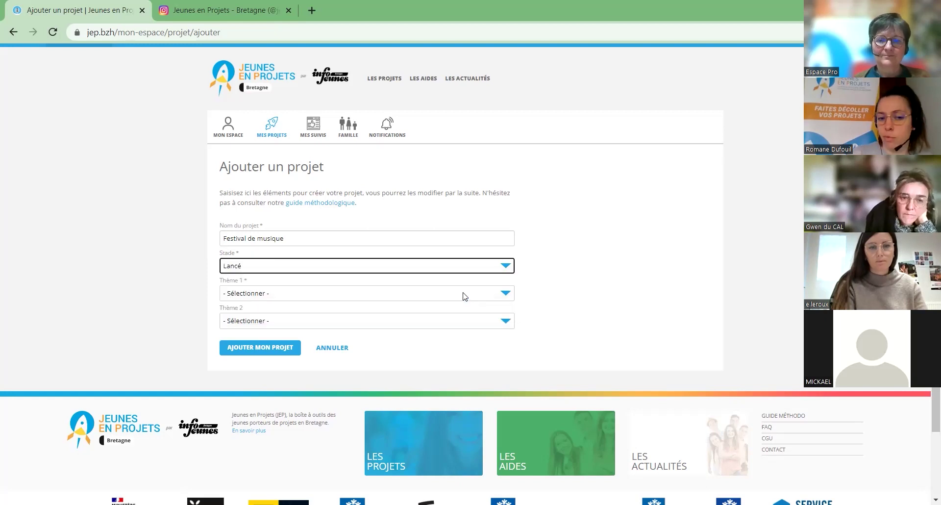
click(461, 293)
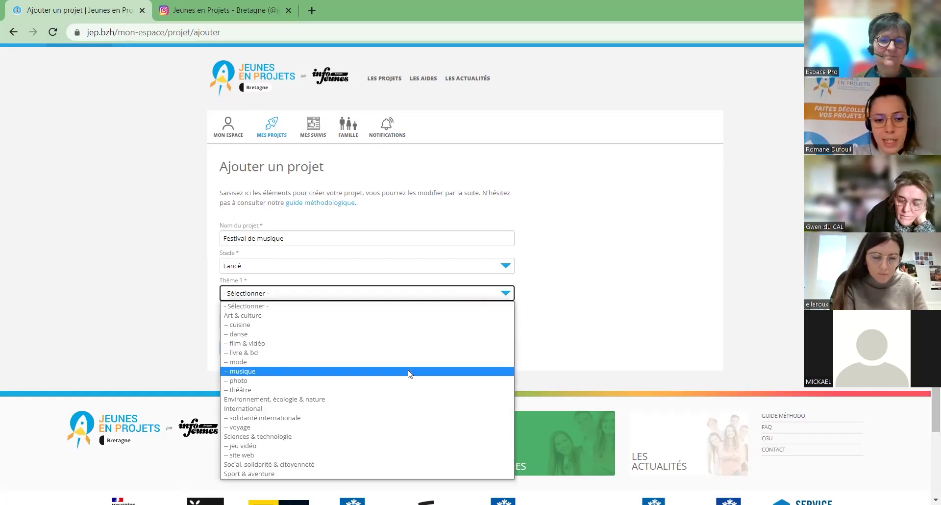
click(410, 371)
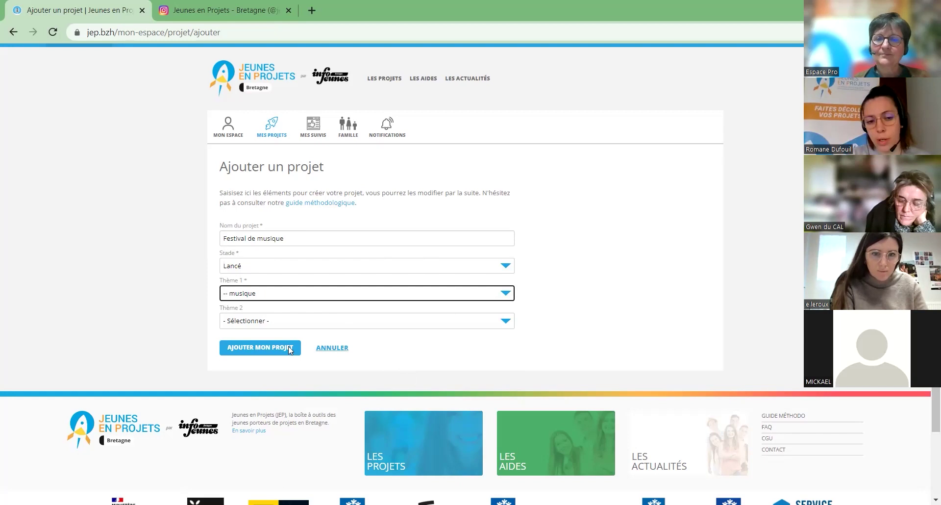
click(262, 346)
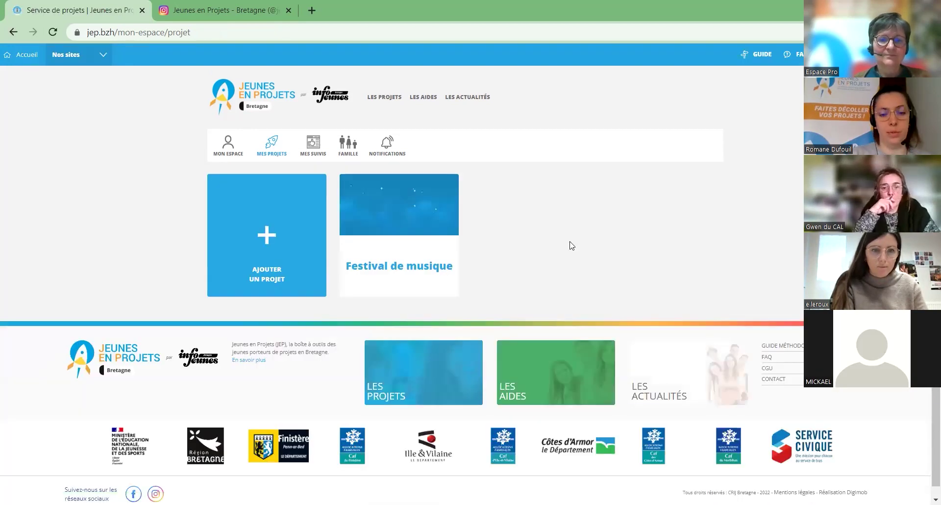
Open the Festival de musique project and go through its description pages as far as Vidéo de présentation
click(419, 276)
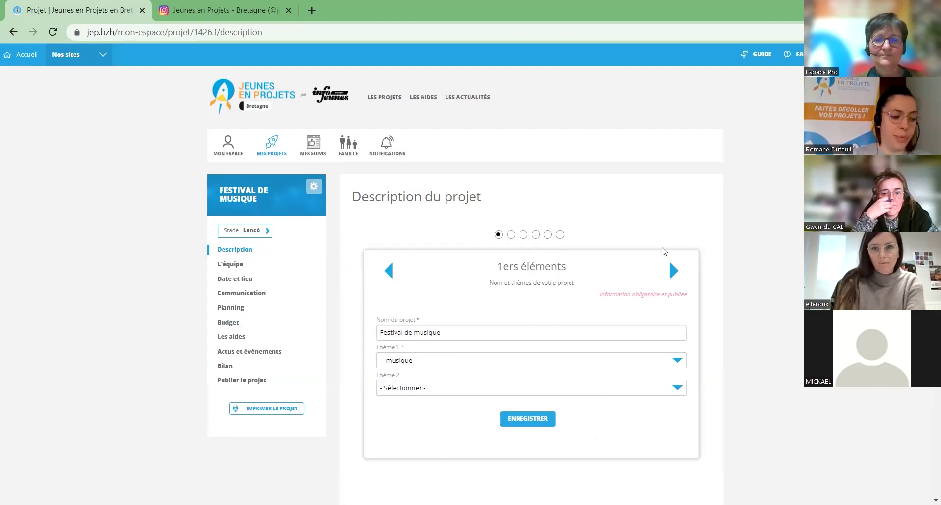
click(673, 271)
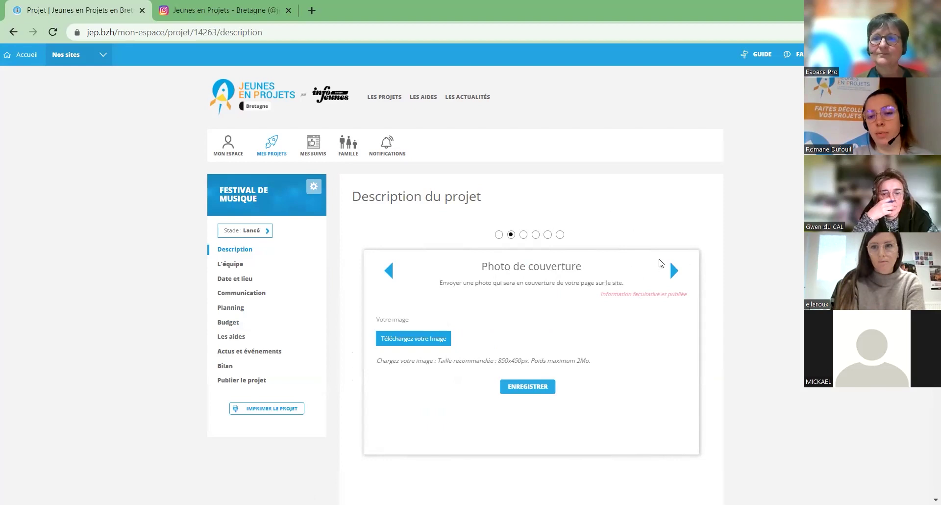
click(673, 271)
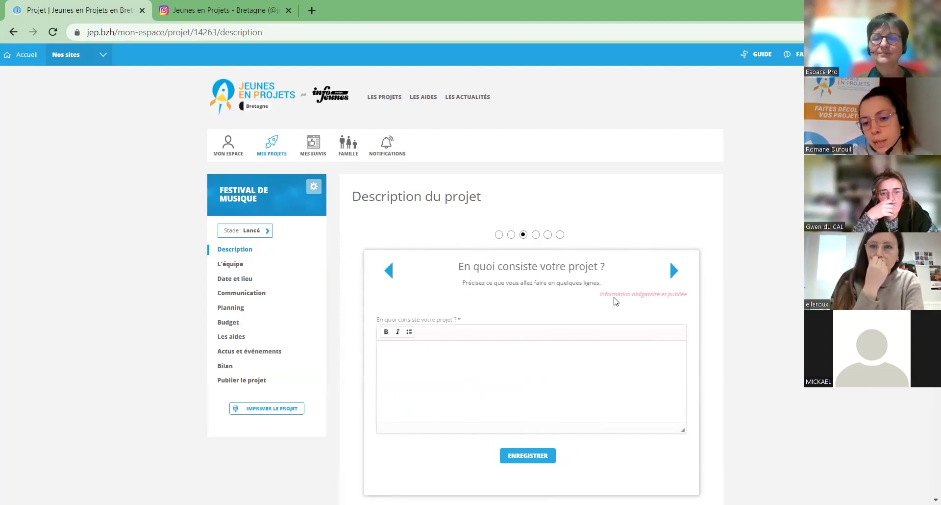
drag(609, 296, 629, 302)
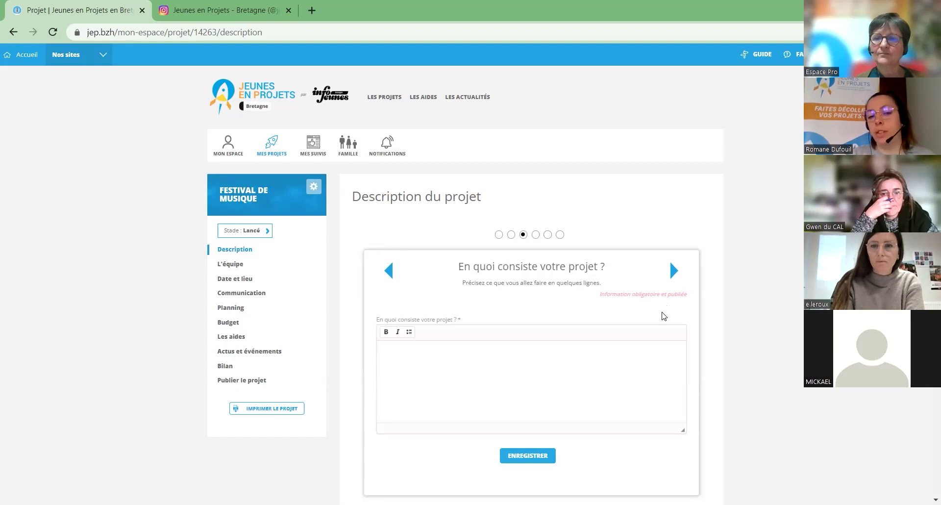
click(673, 271)
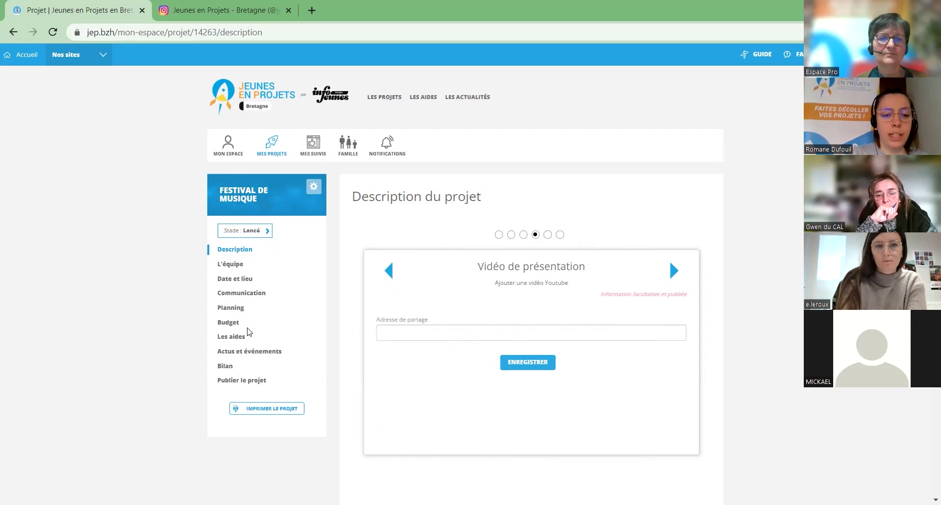
Open the project's L'équipe page and look at the form for adding a team member, leaving it without saving
click(237, 271)
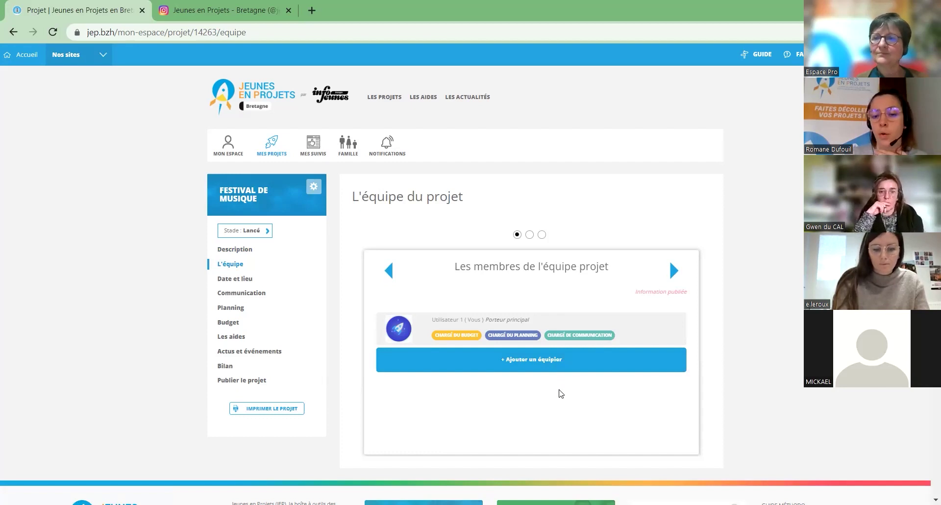
click(538, 367)
click(716, 107)
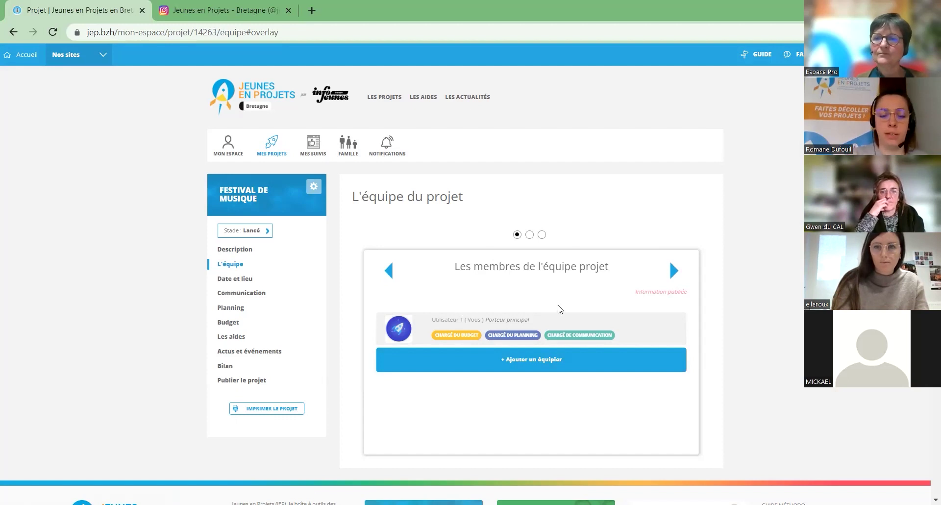
Look over the project's Date et lieu page and both Communication pages, covering web addresses and communication supports
click(245, 280)
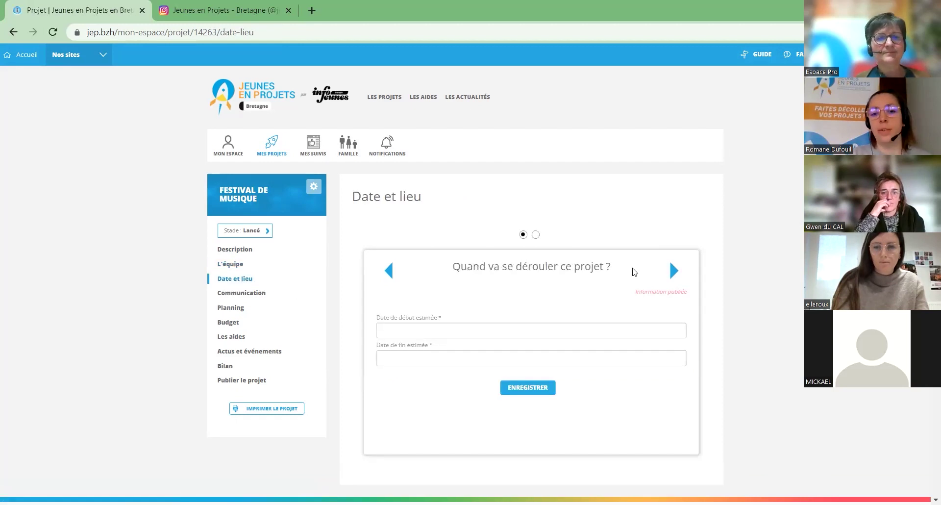
click(261, 294)
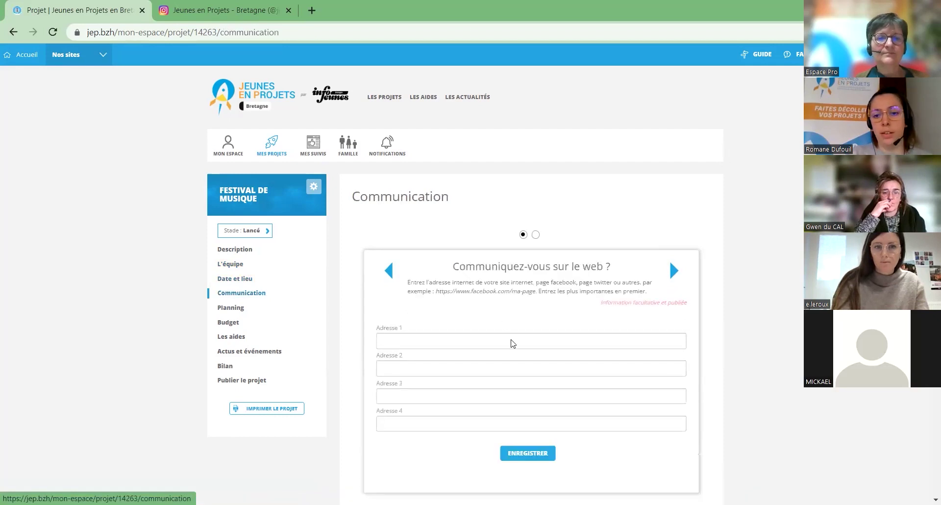
click(536, 234)
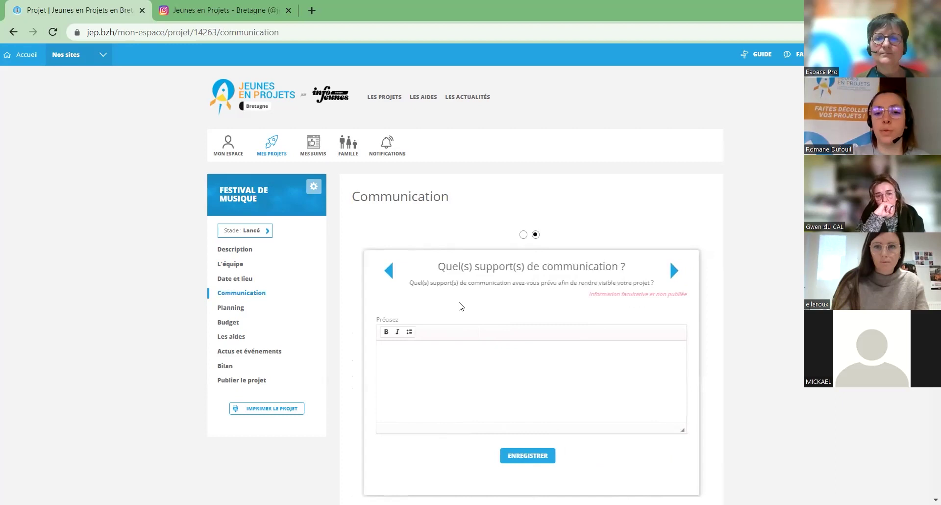
Add the task Contacter un groupe to the Lancé stage of the project planning, with 13-01-2023 as its planned date
click(242, 307)
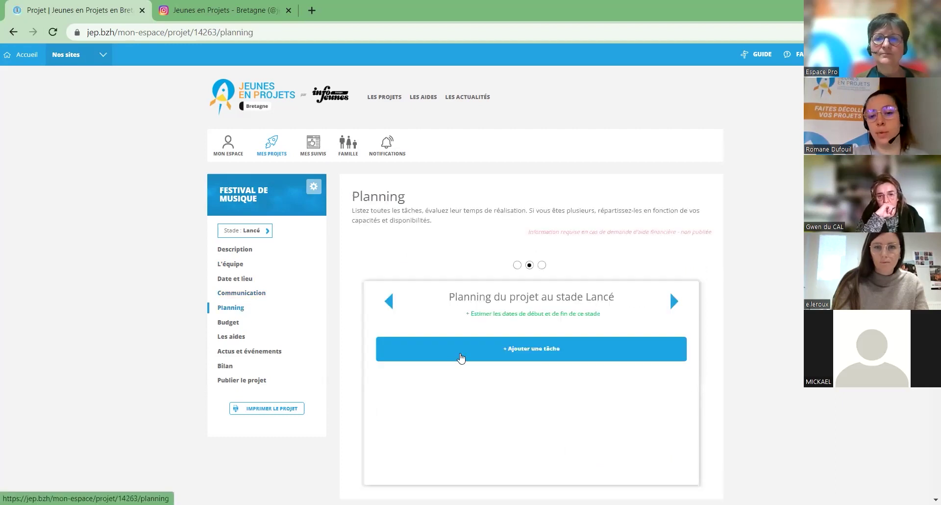
click(460, 357)
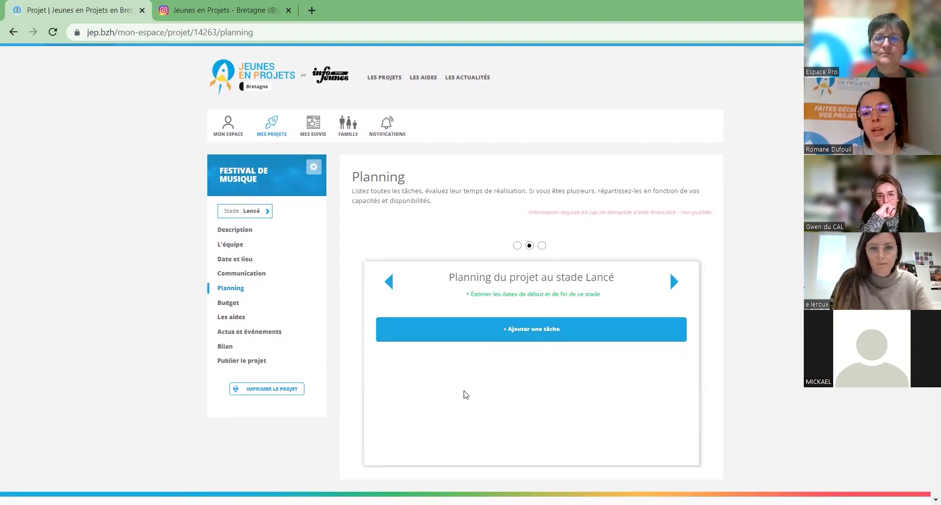
click(469, 330)
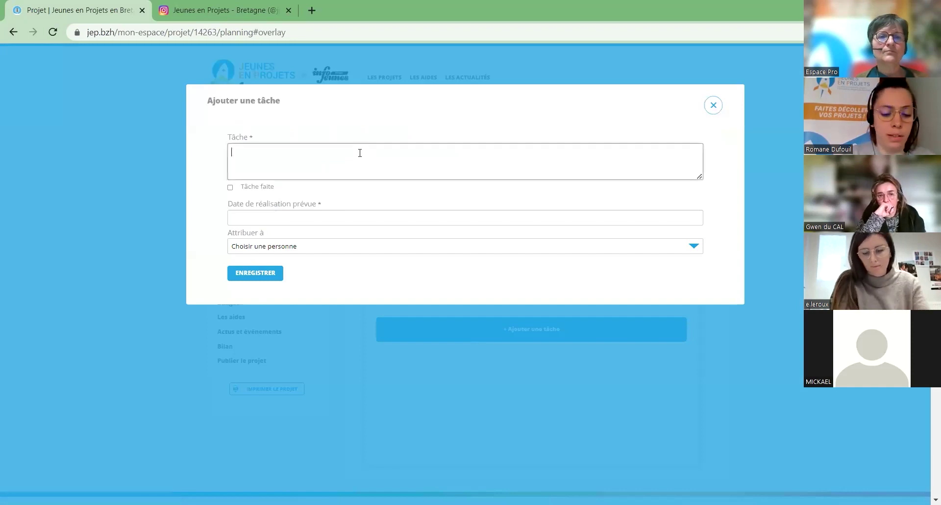
text(Contacter un )
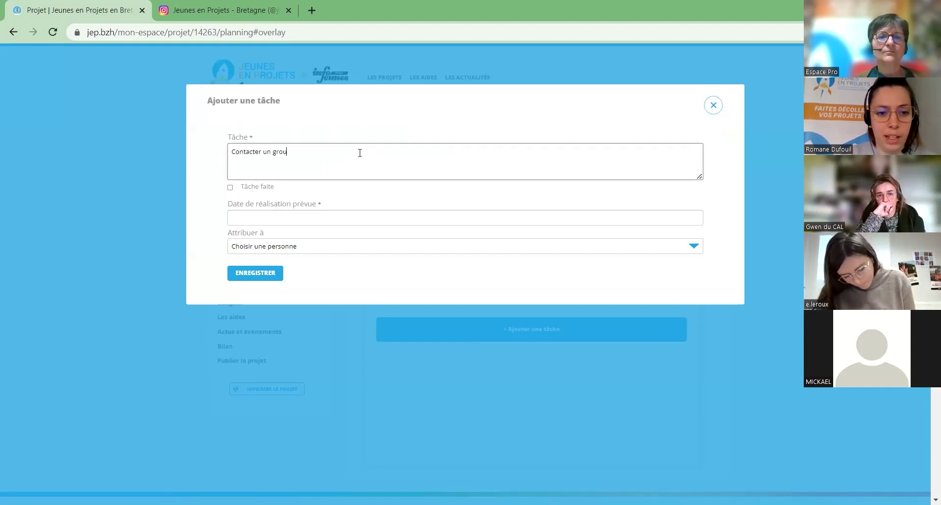
text(groupe)
click(364, 219)
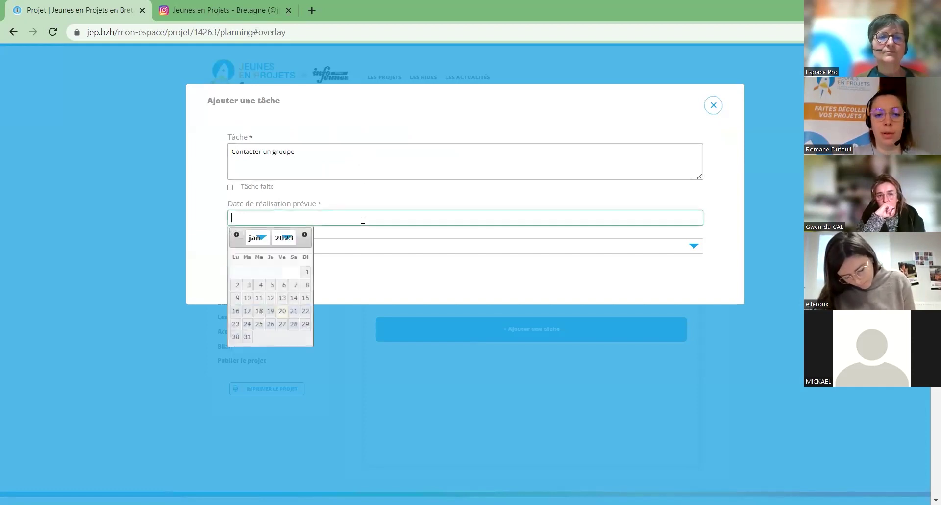
click(281, 297)
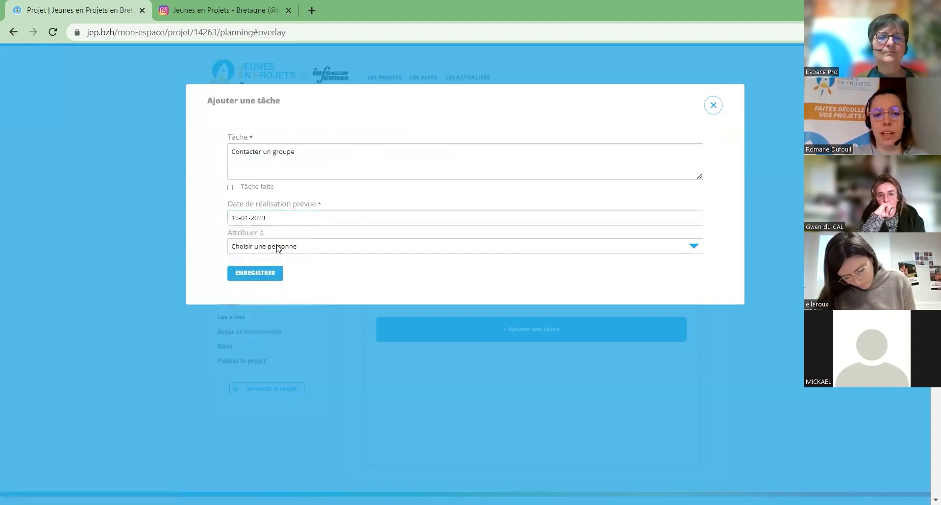
click(283, 249)
click(304, 278)
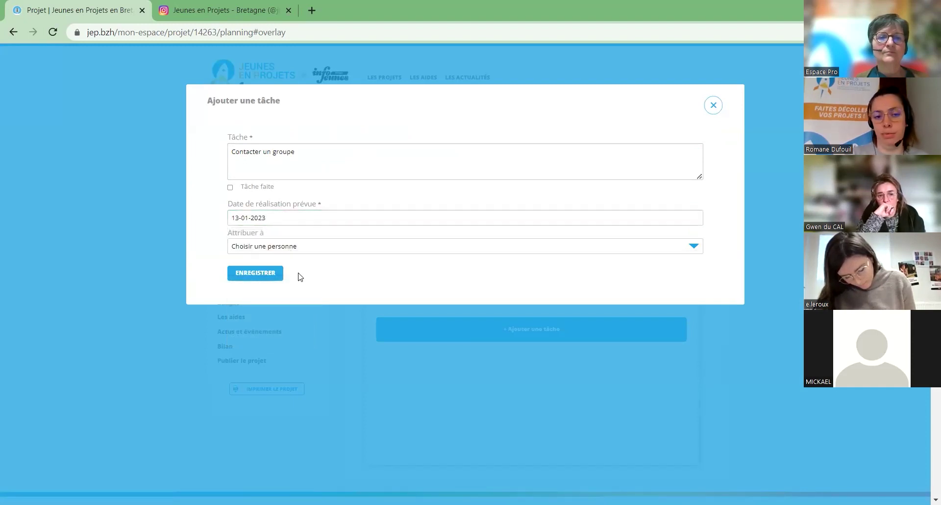
click(267, 274)
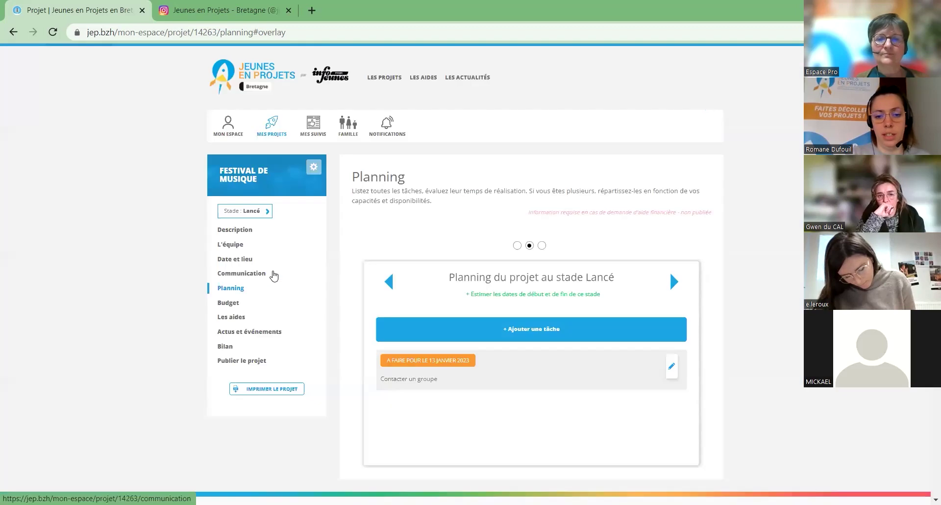
Look over the Lancé planning and view the planning of the Réalisé stage
scroll(460, 452, down, 1)
scroll(461, 456, up, 2)
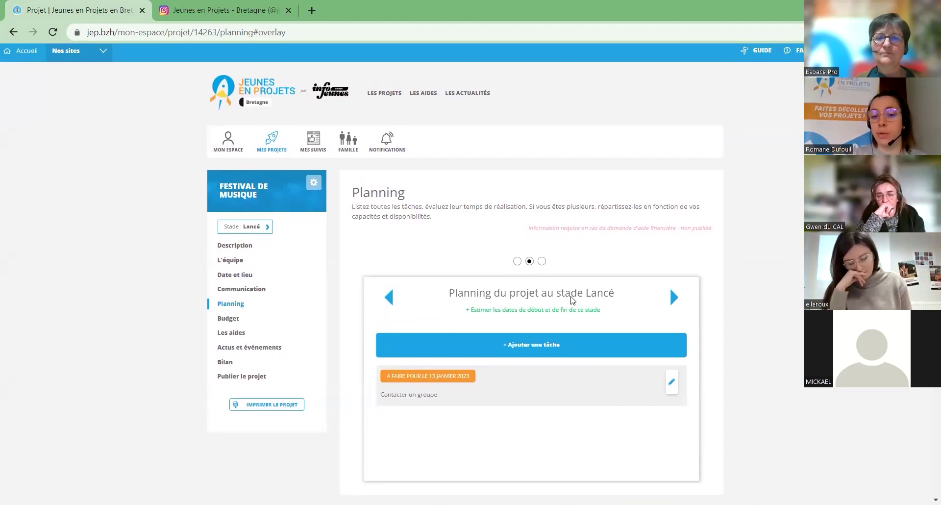
click(675, 297)
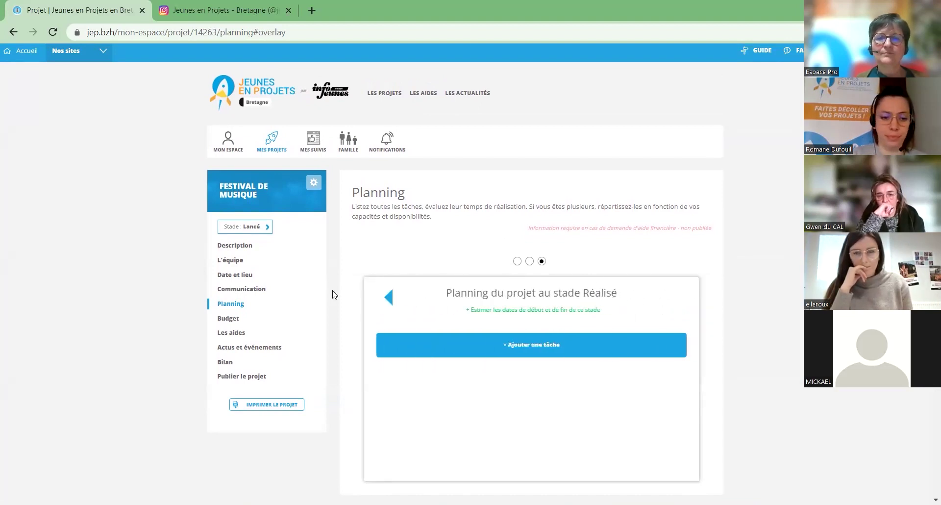
Add an estimated expense of type Communication to the project budget, labelled Flyers, for 50 €
click(241, 320)
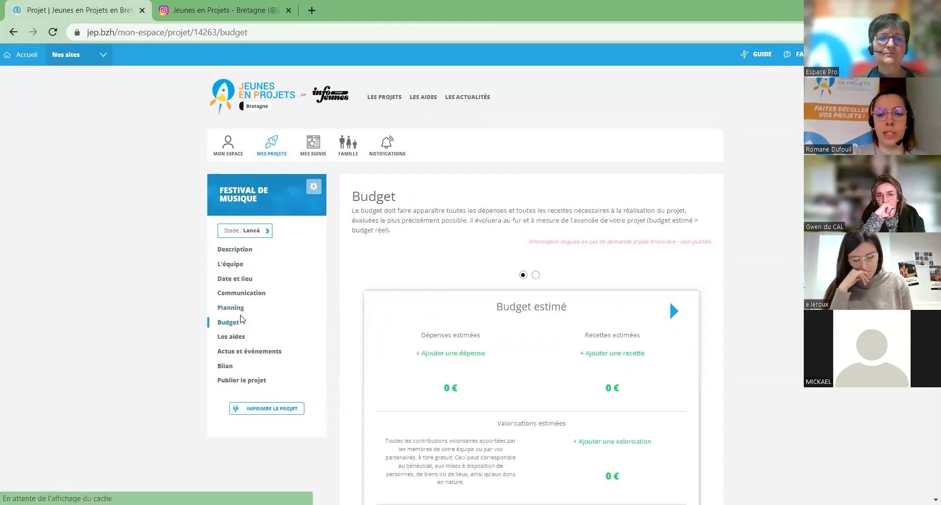
scroll(475, 296, down, 1)
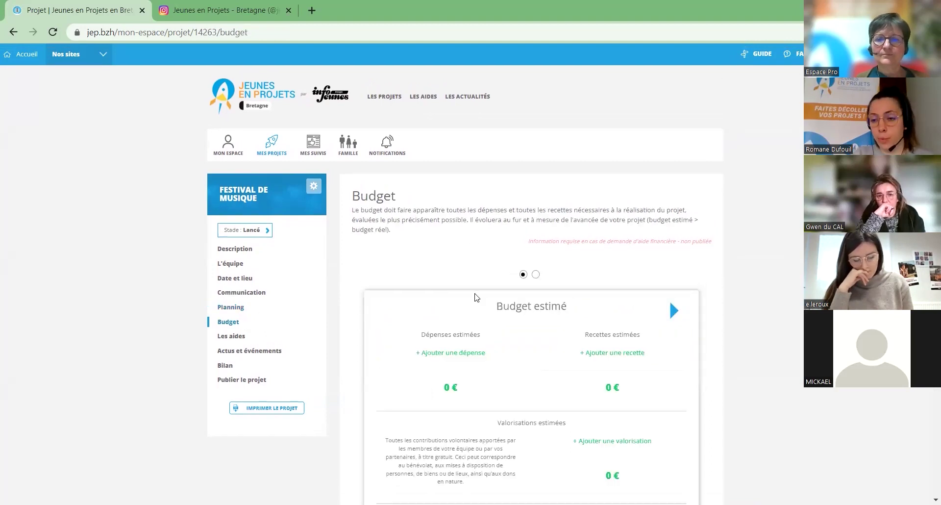
scroll(474, 297, down, 2)
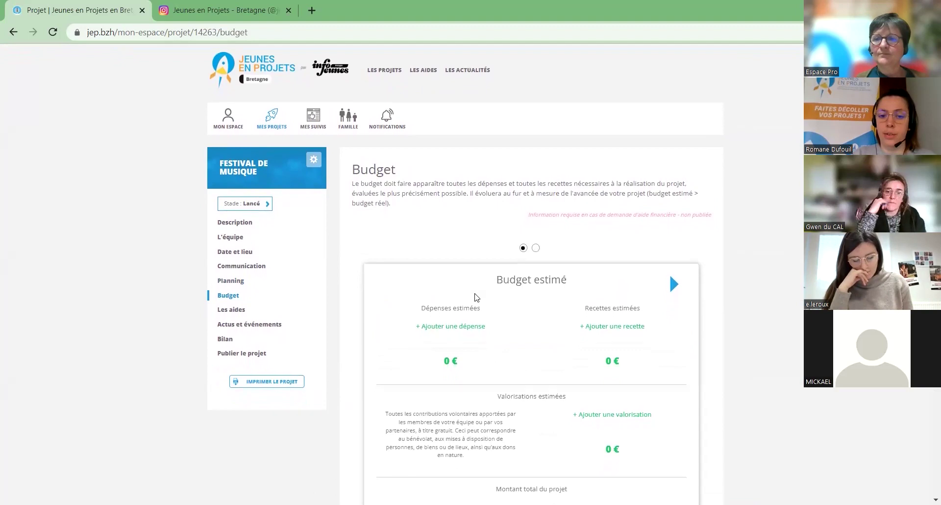
scroll(475, 297, down, 2)
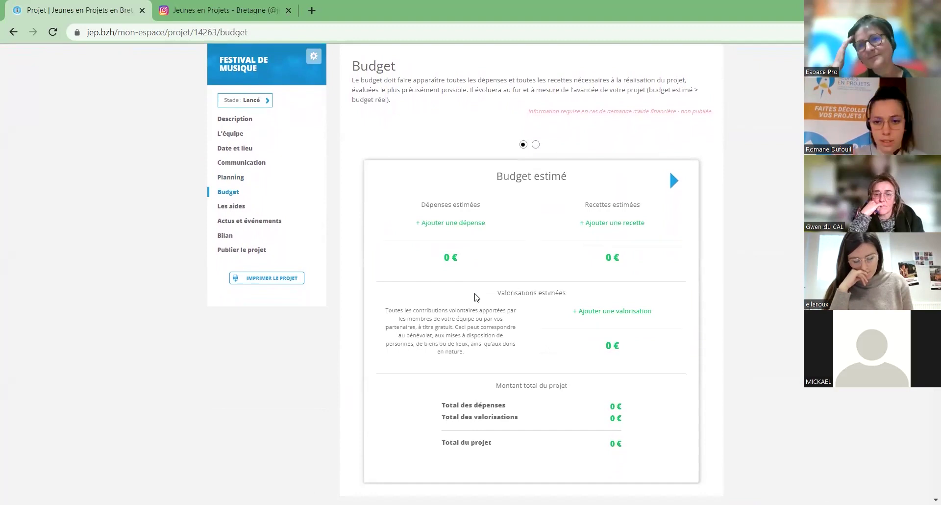
click(477, 224)
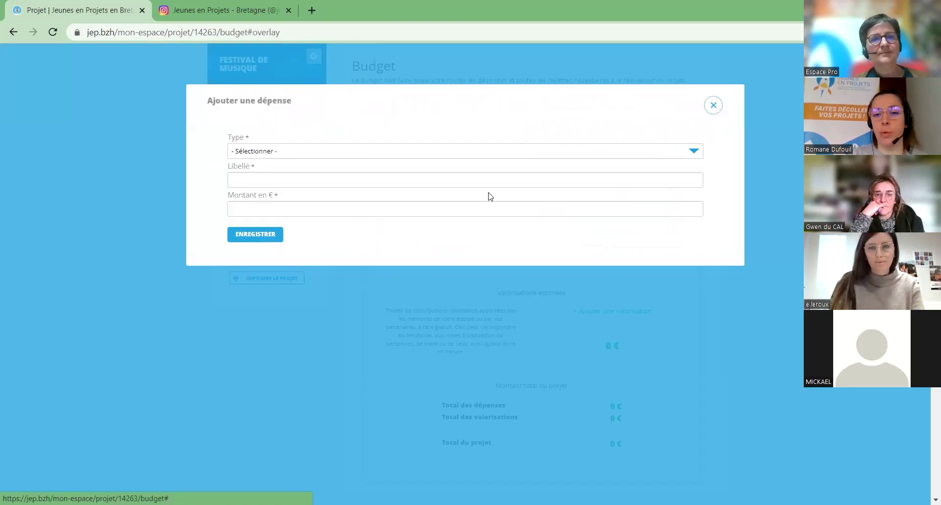
click(454, 155)
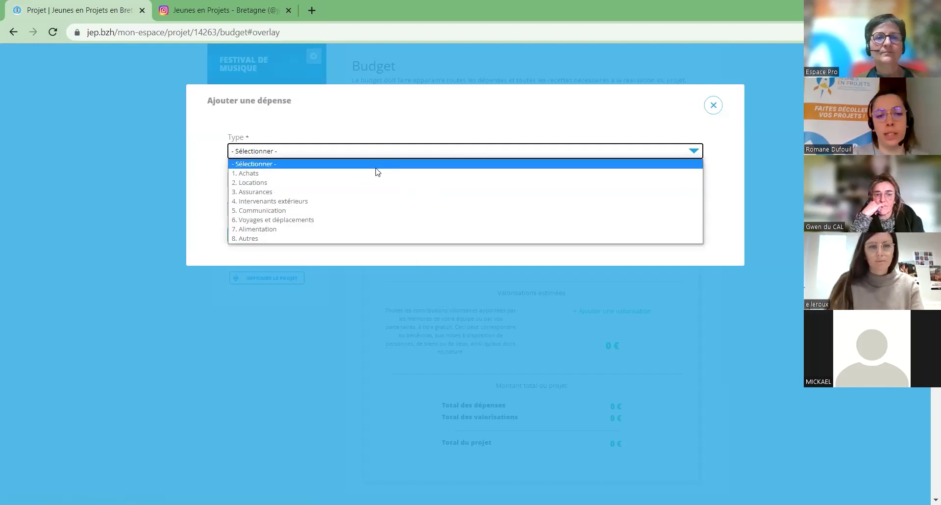
click(355, 215)
click(308, 178)
text(Flyers)
click(301, 212)
text(50)
click(269, 236)
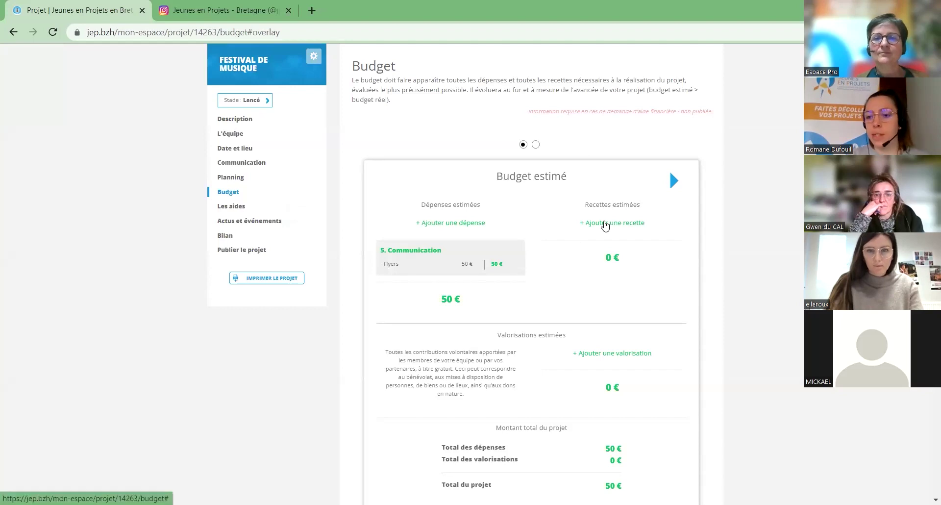
Add an estimated income of type Subventions to the project budget, labelled Bourse, for 100 €
click(606, 226)
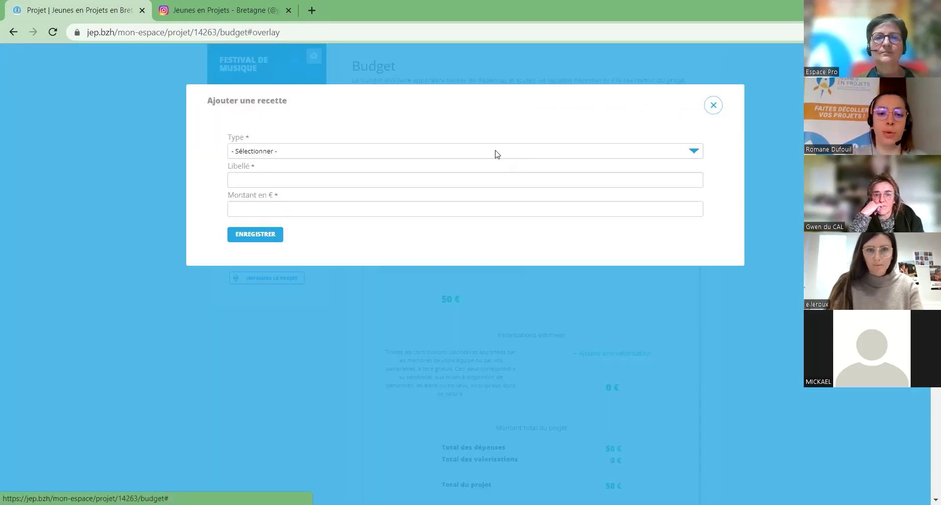
click(496, 155)
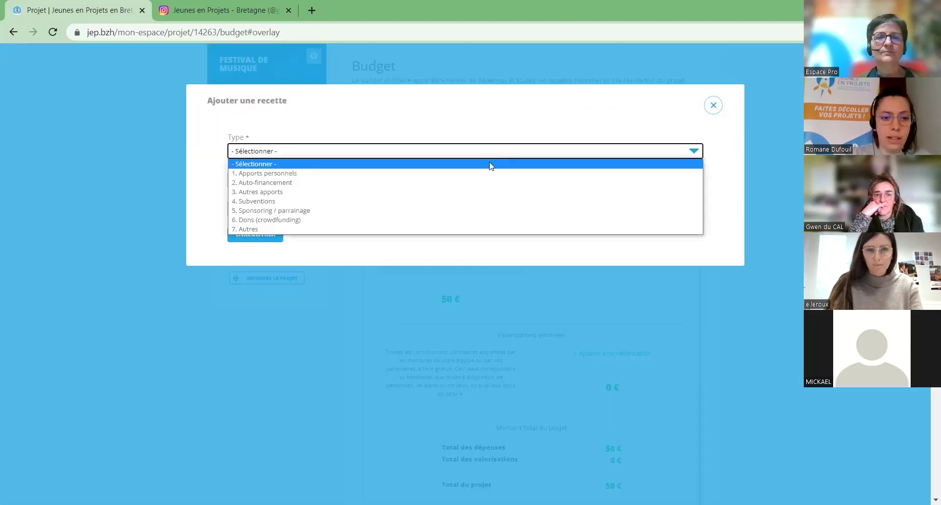
click(475, 202)
click(406, 178)
text(10)
key(BackSpace)
key(BackSpace)
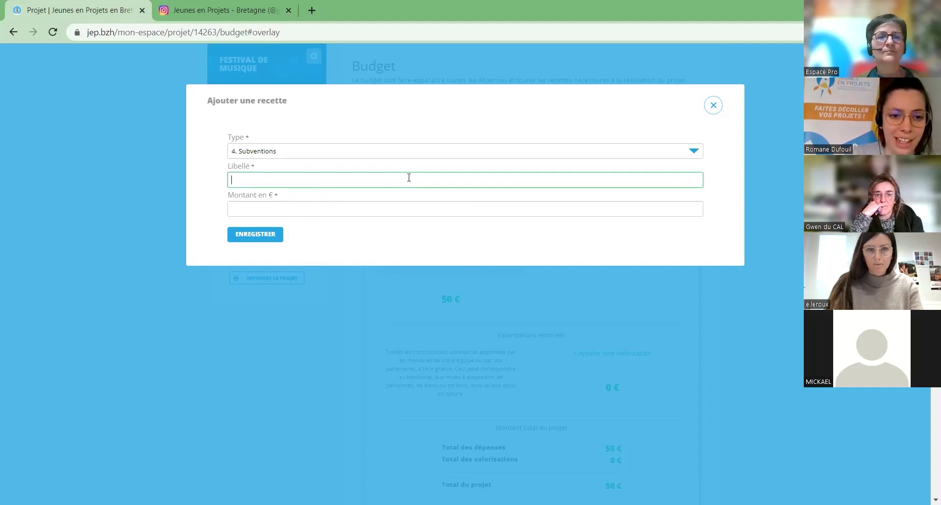
text(Bour)
click(390, 209)
text(100)
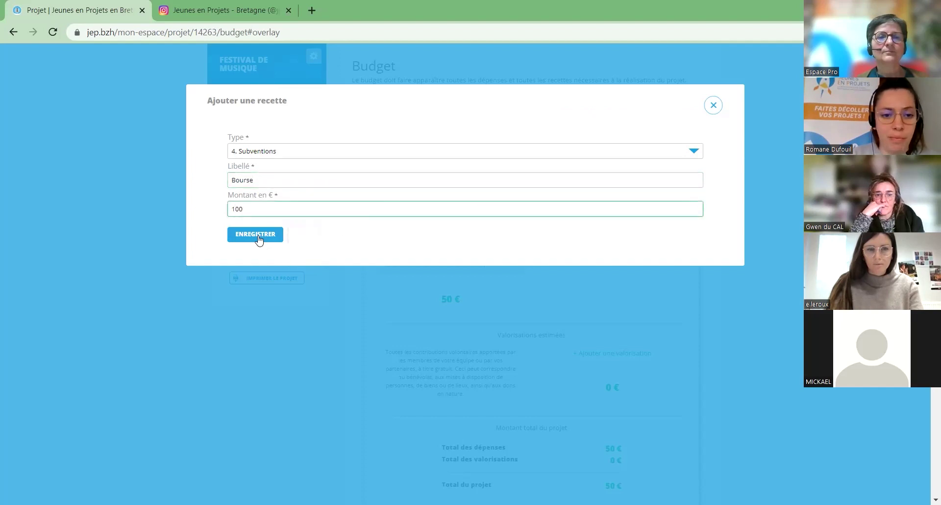
click(256, 235)
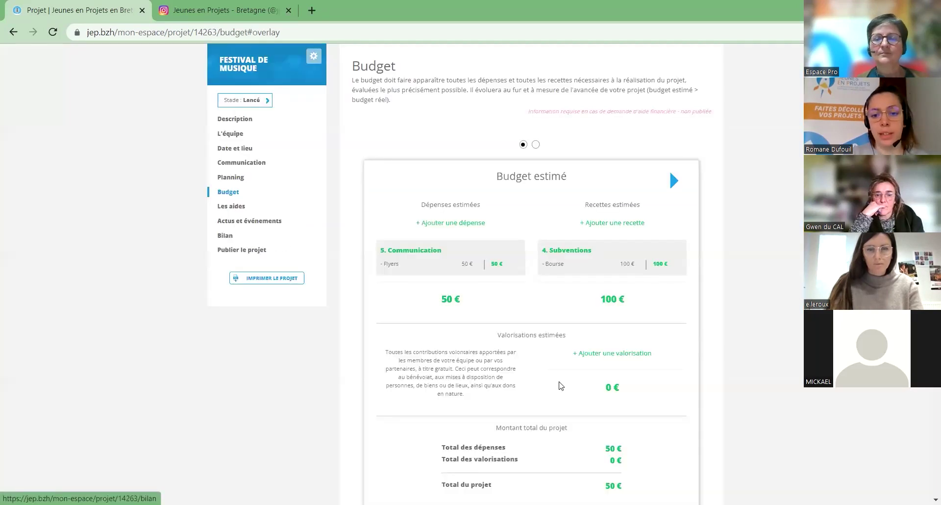
Review the estimated budget down to the project total, and look over the Budget réel page
scroll(561, 386, down, 1)
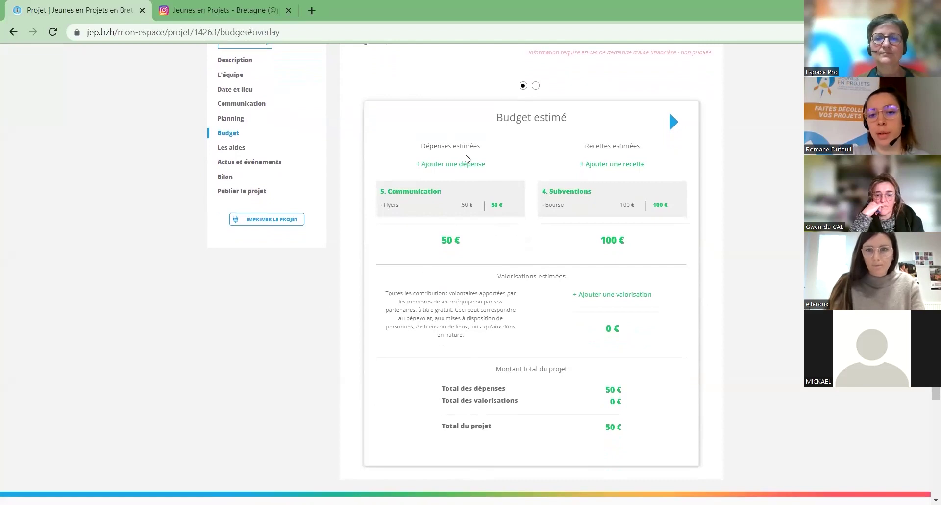
scroll(586, 227, down, 1)
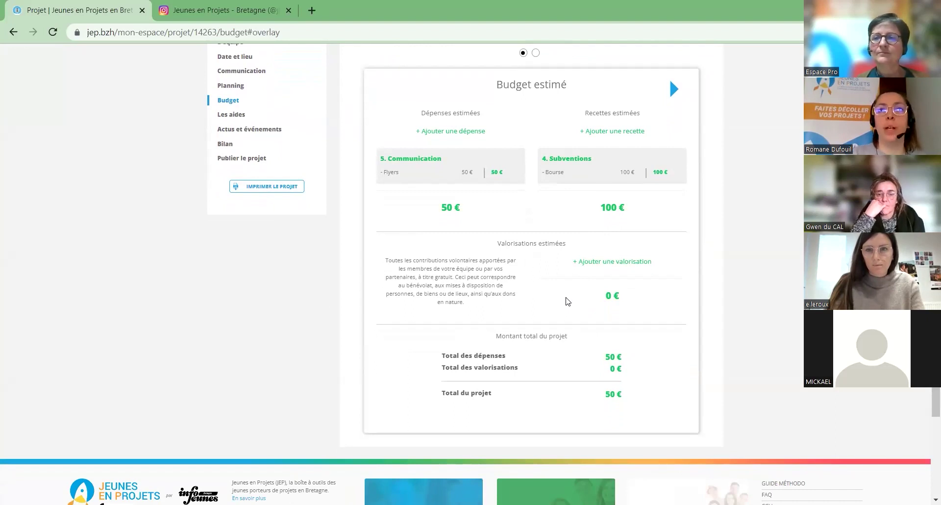
scroll(567, 295, down, 1)
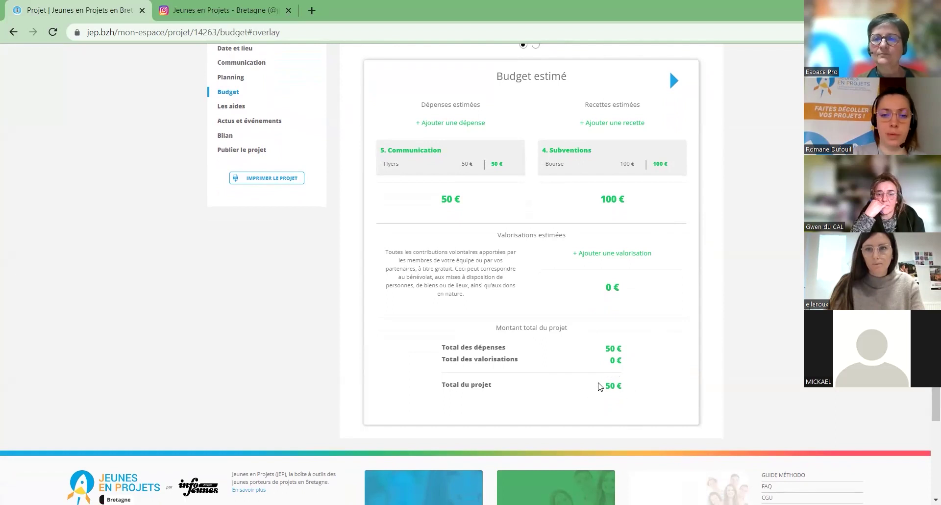
scroll(599, 386, up, 1)
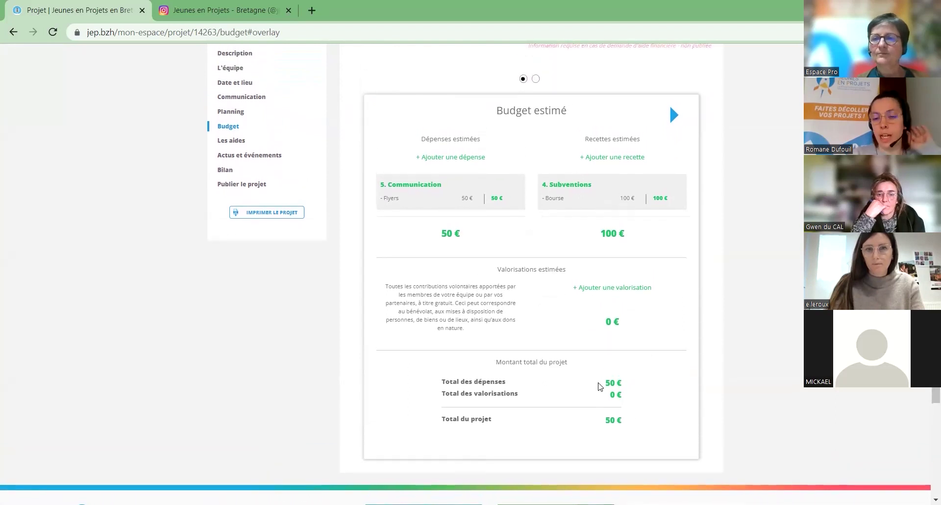
scroll(601, 386, up, 2)
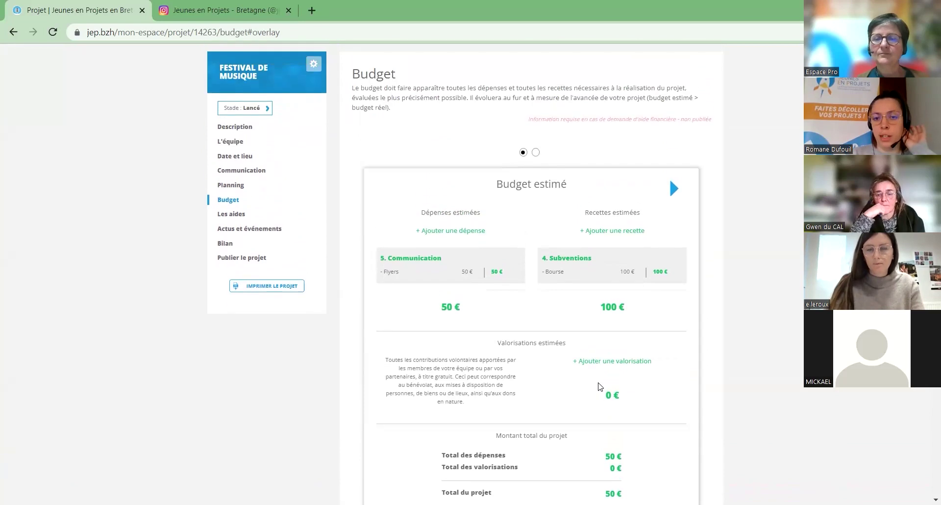
click(672, 191)
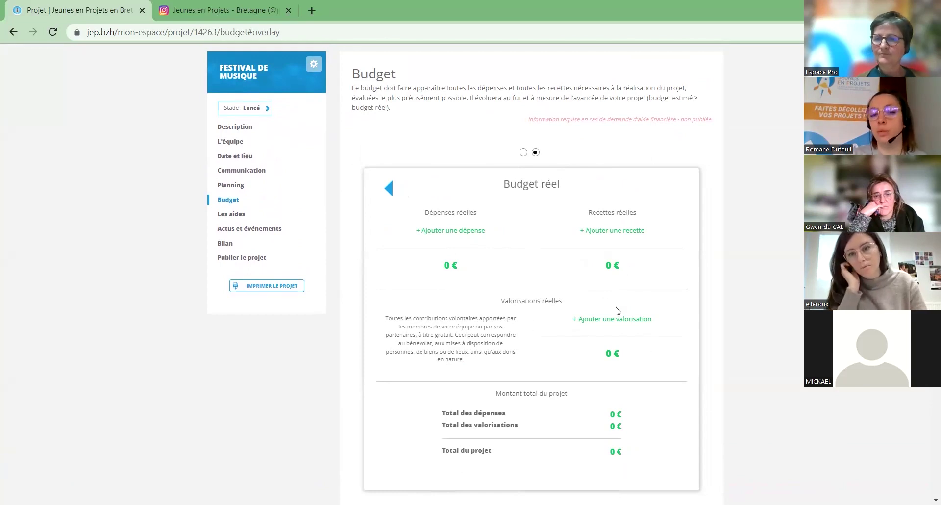
scroll(617, 312, up, 1)
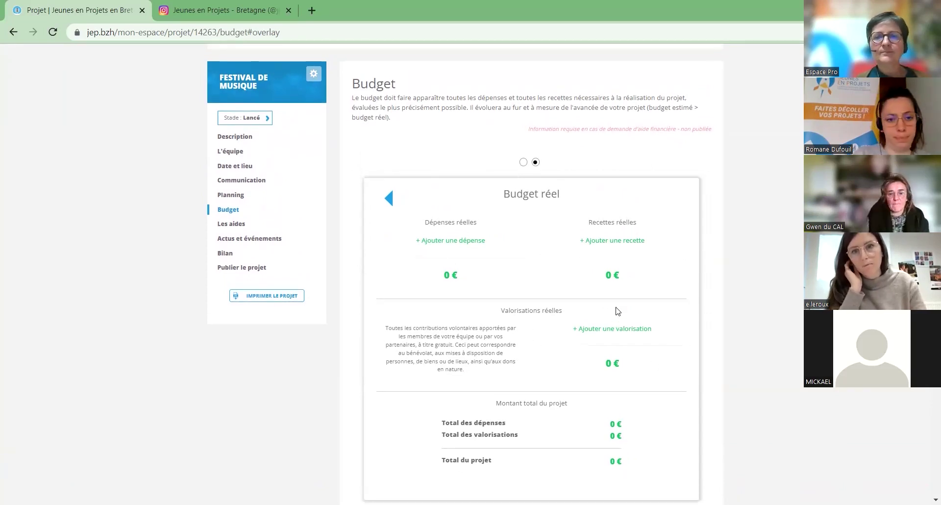
scroll(617, 312, up, 1)
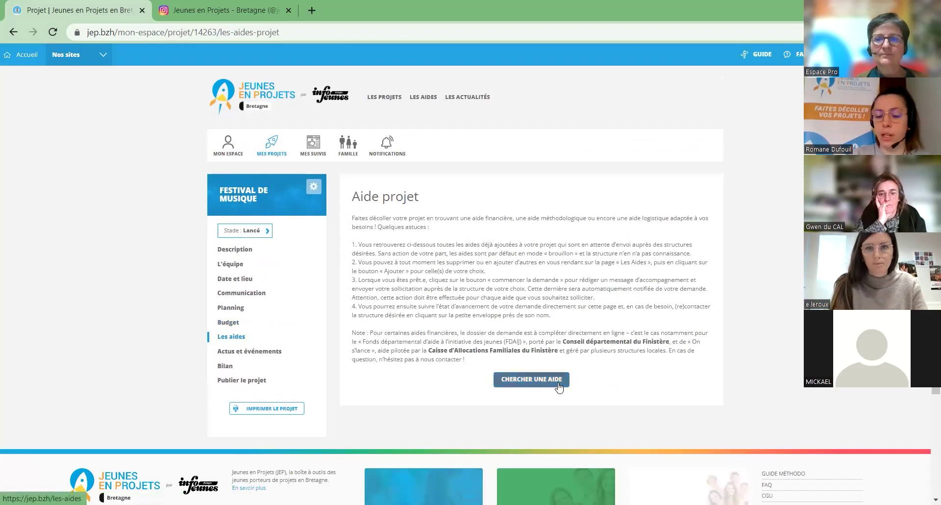
Look over the Festival de musique project's Actus et événements, Bilan and L'équipe pages, then return to its Description
scroll(558, 387, down, 1)
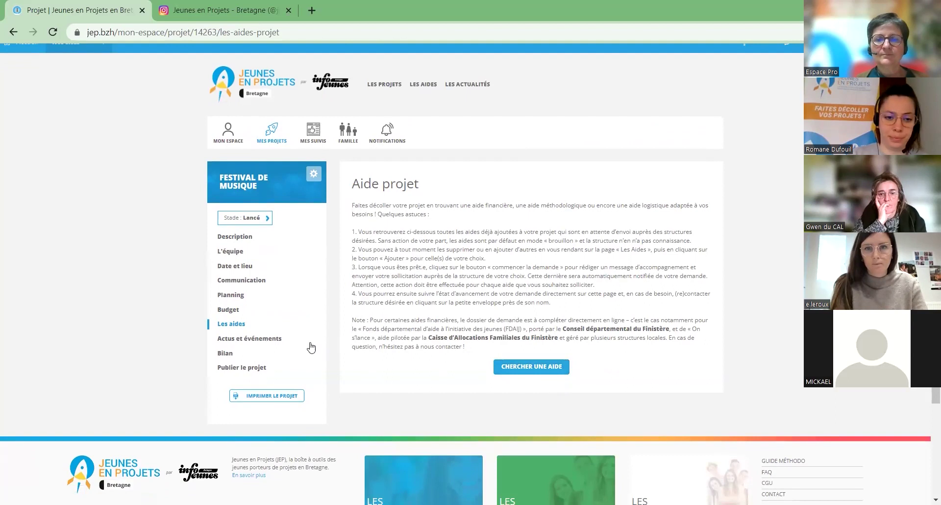
click(275, 343)
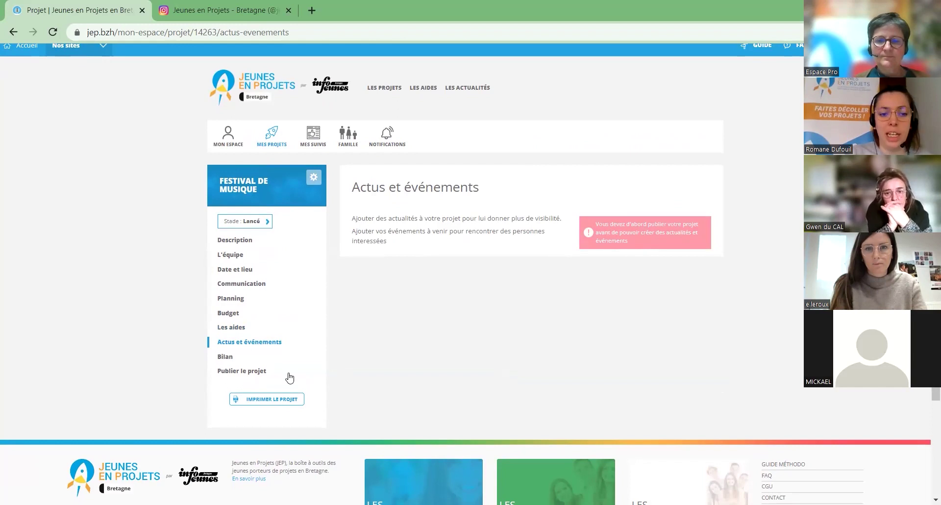
click(229, 360)
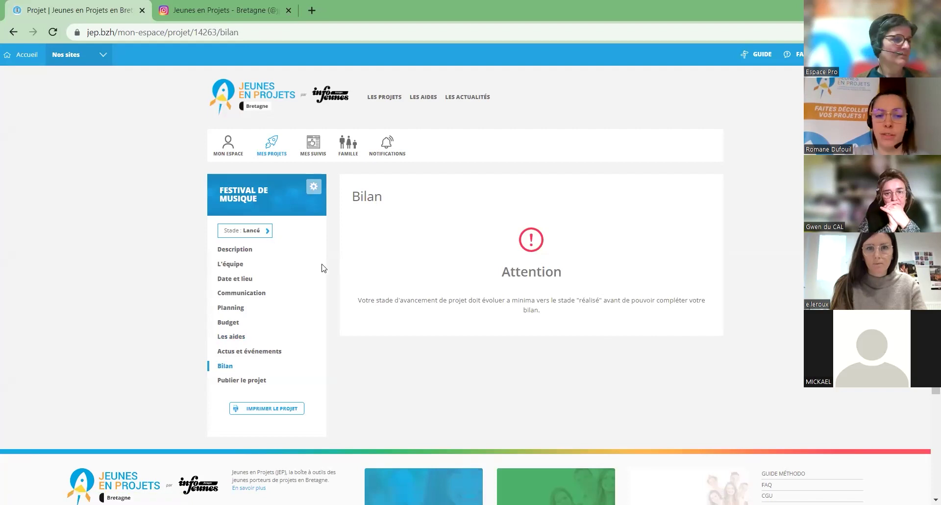
click(238, 265)
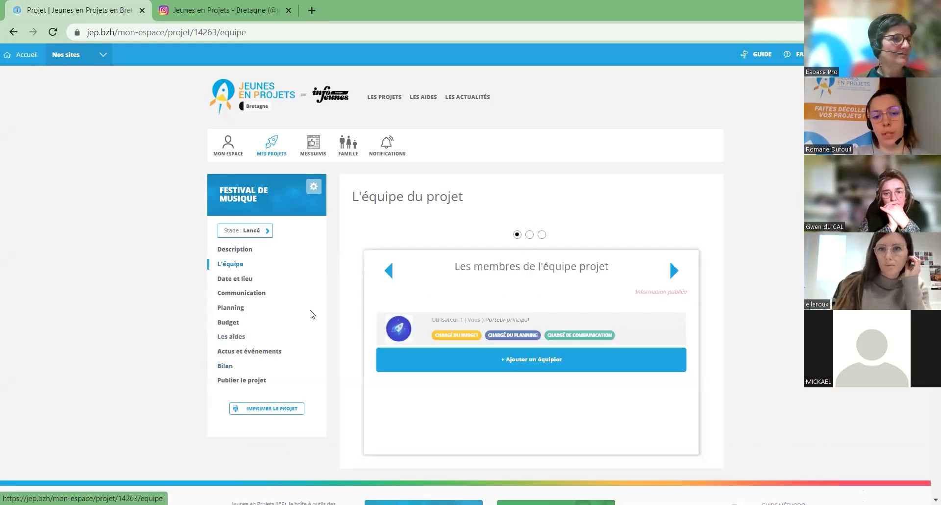
click(235, 249)
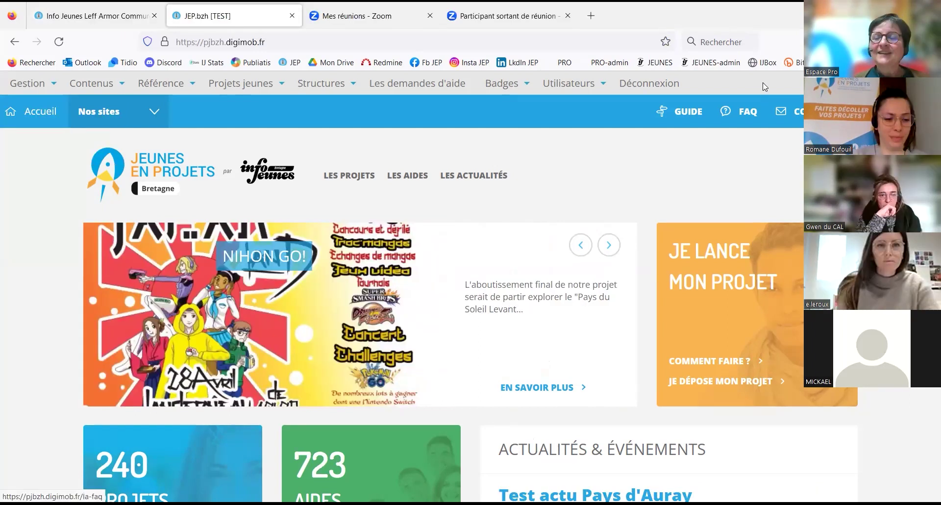
Open the account's personal space on the JEP.bzh test site and look over the profile page
scroll(740, 132, down, 1)
scroll(793, 112, up, 1)
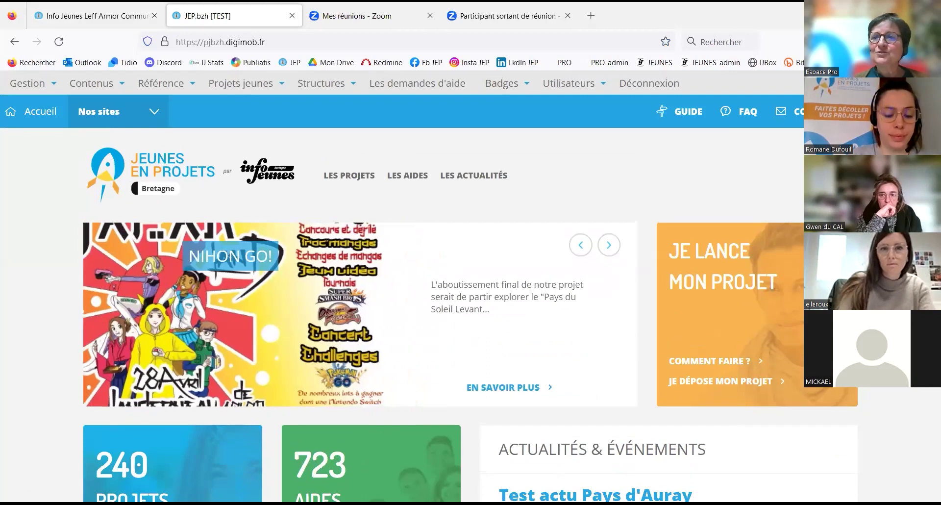
scroll(794, 111, down, 1)
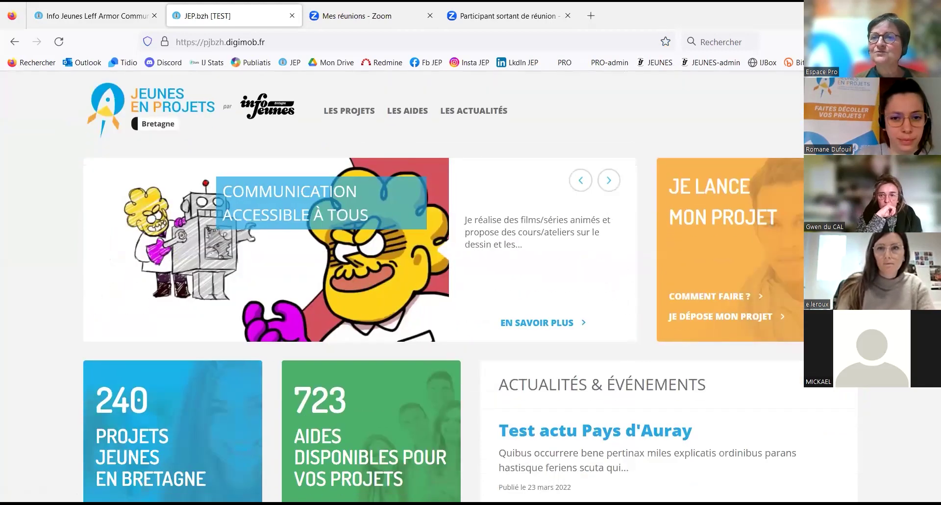
scroll(793, 112, up, 1)
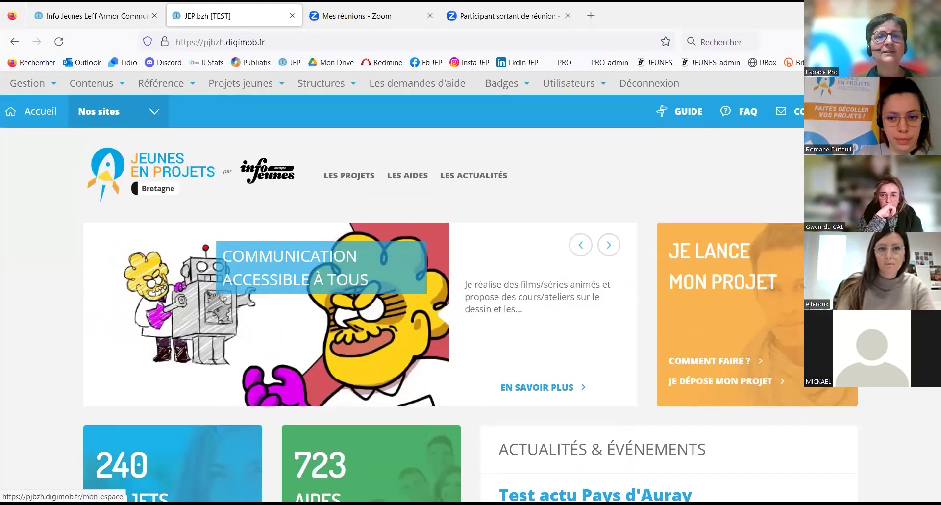
click(786, 104)
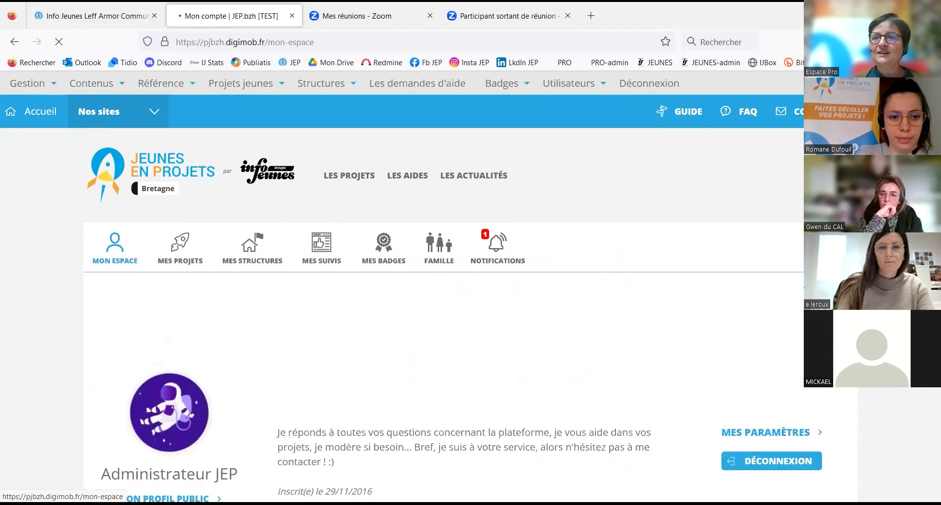
scroll(469, 276, down, 3)
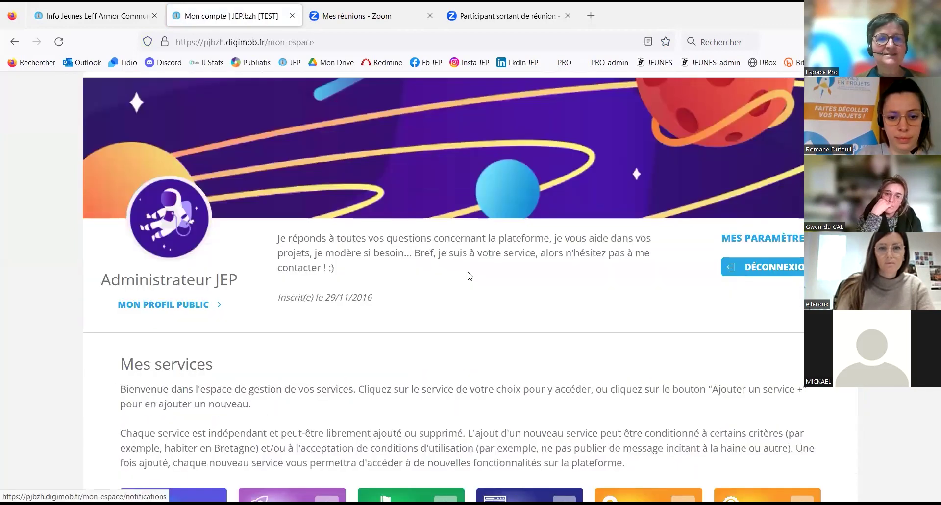
scroll(468, 276, up, 2)
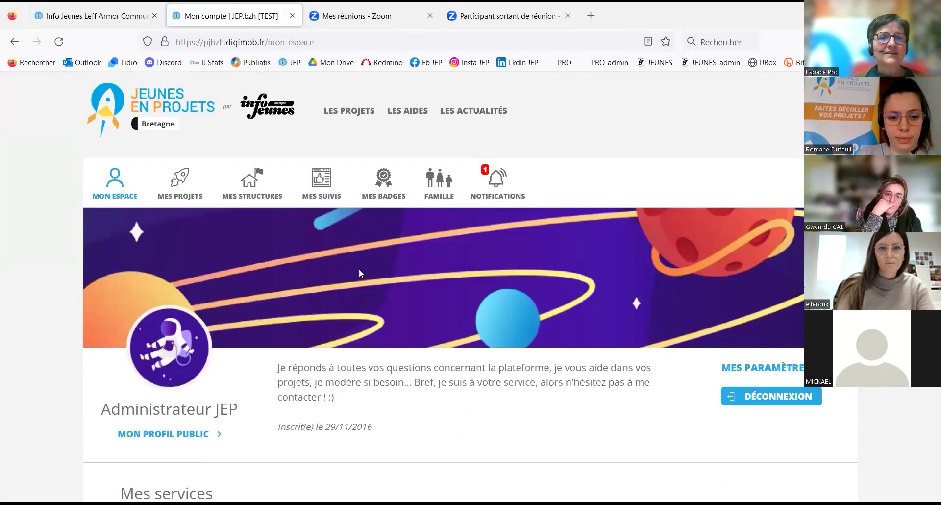
Open Structure Châteaulin TEST from the account's structures and look over its description page
click(249, 196)
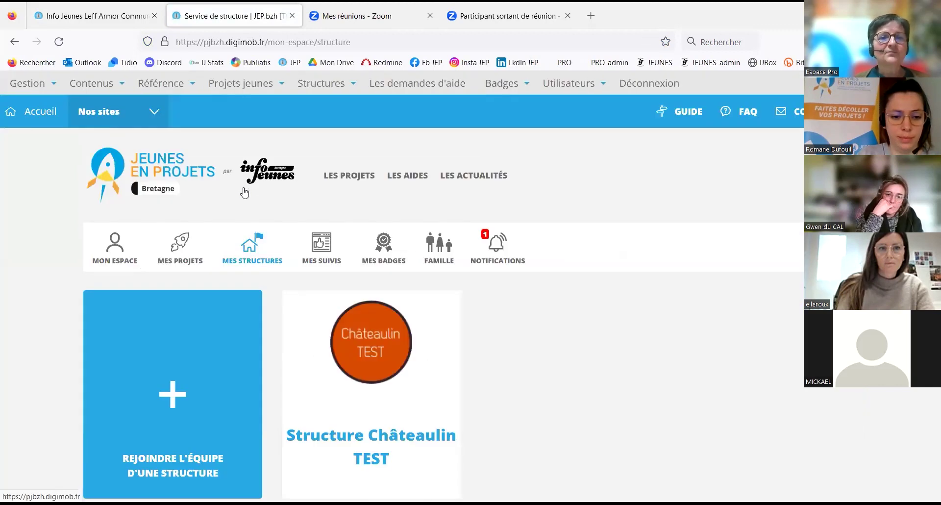
click(400, 439)
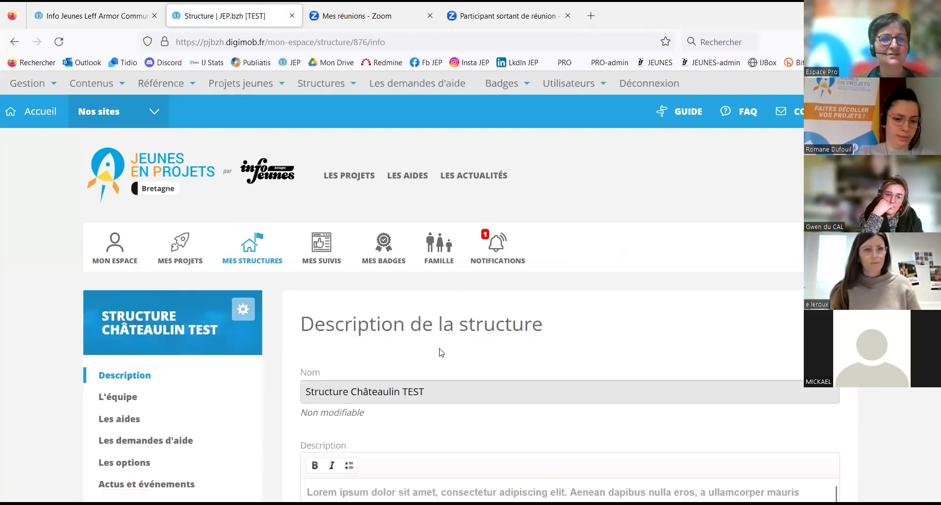
scroll(440, 351, down, 1)
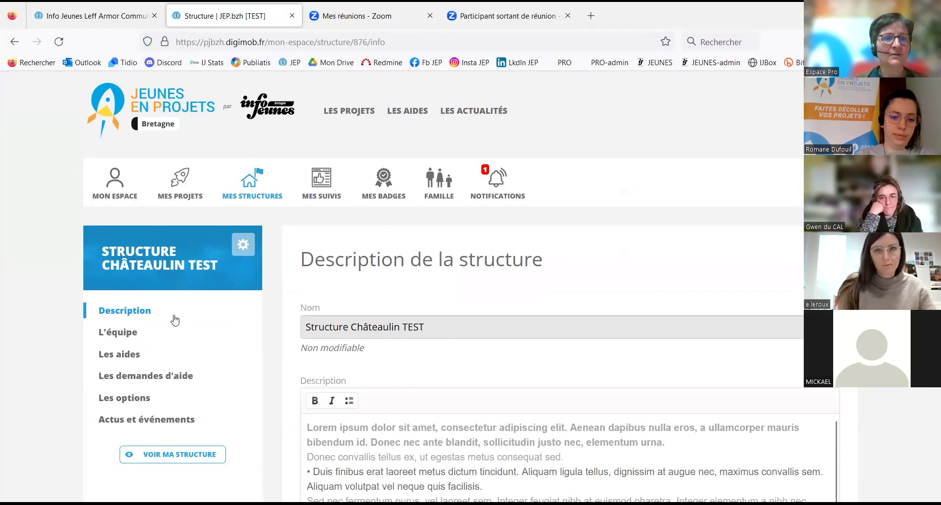
scroll(127, 365, down, 1)
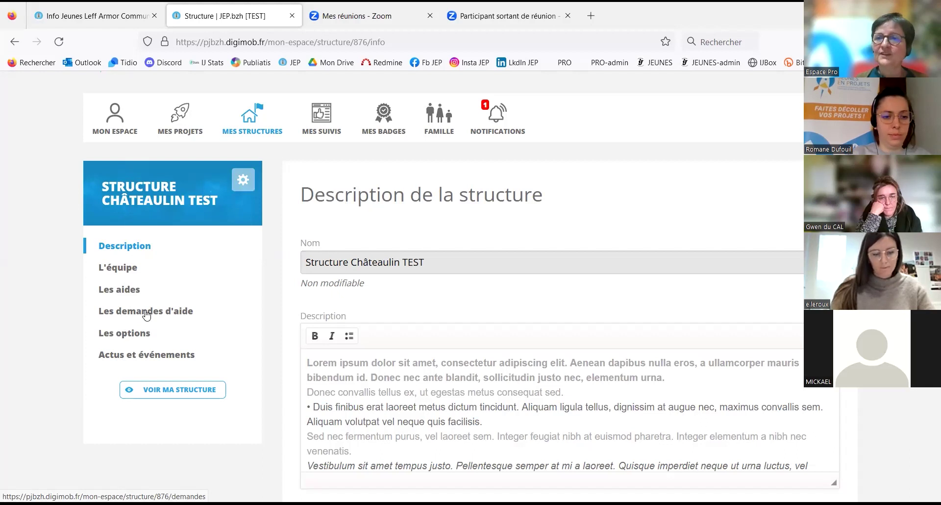
Open the structure's new aid requests and read the project description of A la découverte de l'Europe par les jeux (démo)
click(147, 312)
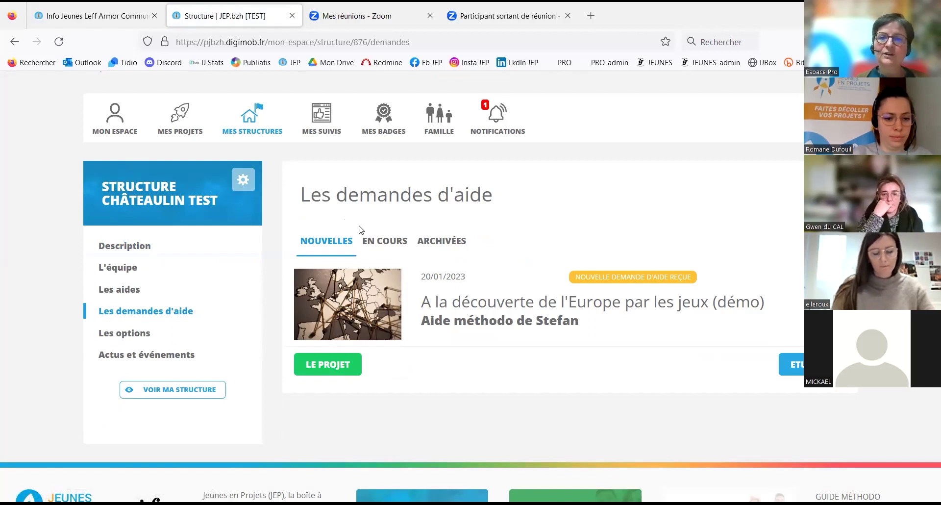
scroll(374, 344, down, 2)
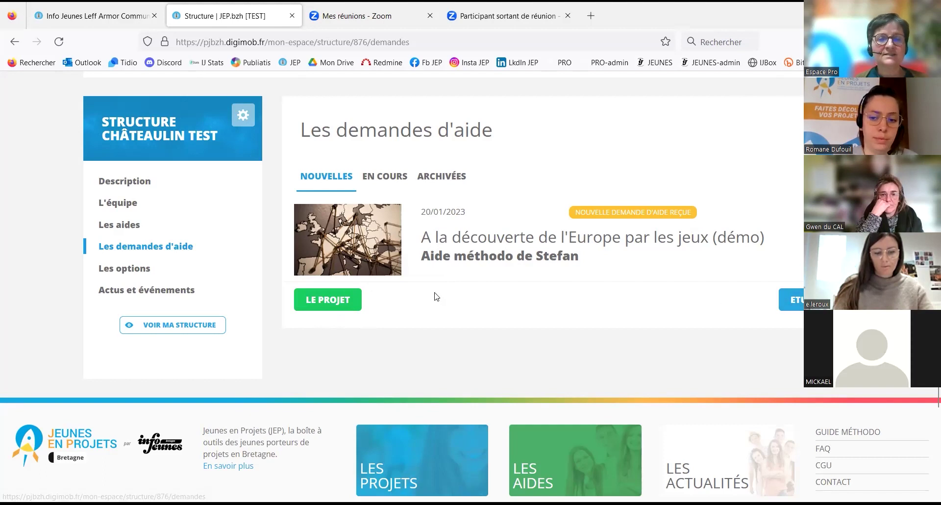
click(343, 305)
scroll(414, 284, down, 3)
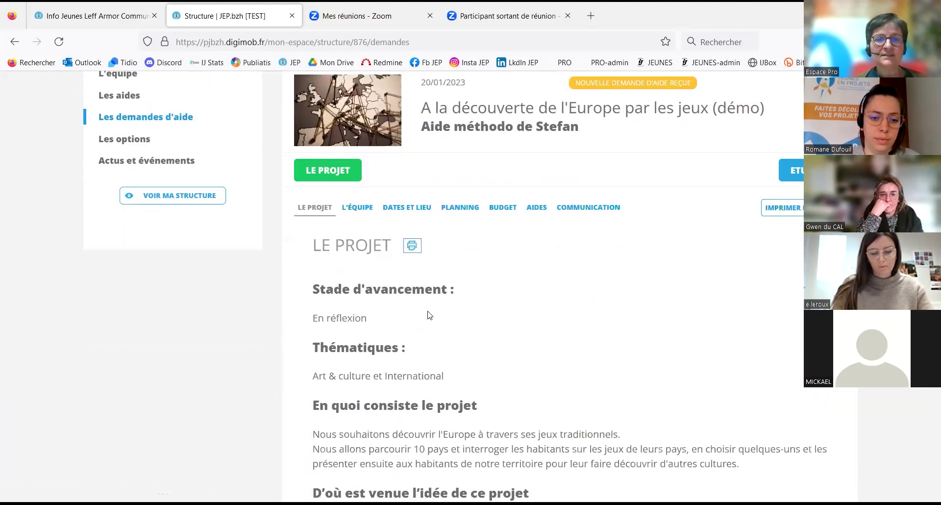
scroll(488, 260, down, 2)
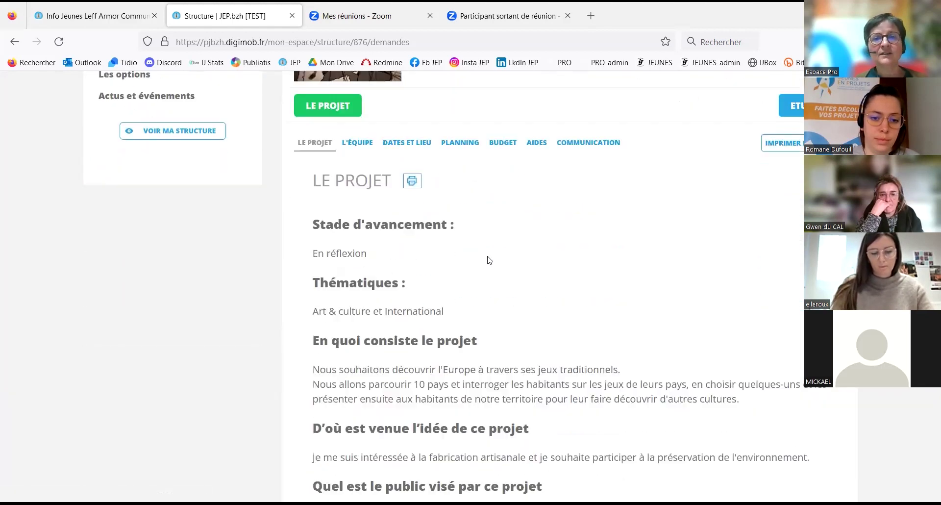
scroll(488, 260, down, 2)
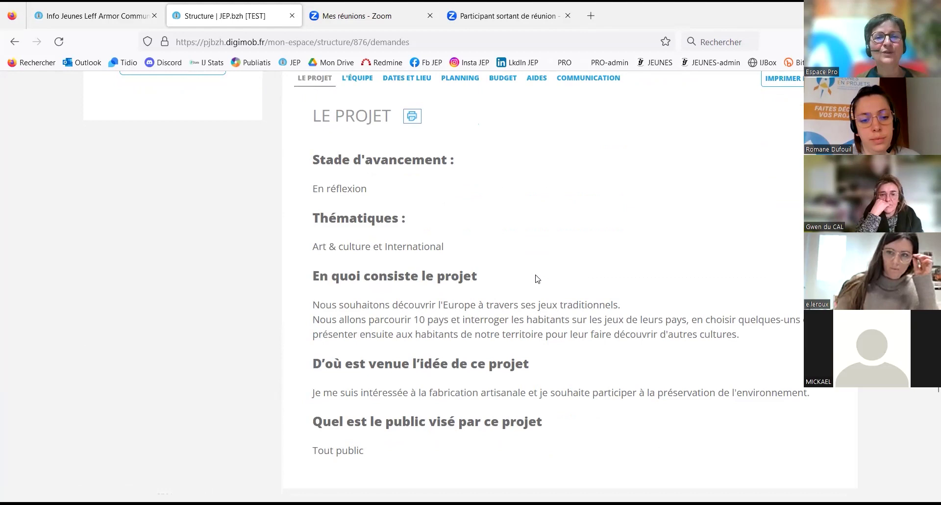
scroll(537, 279, up, 2)
scroll(538, 279, down, 2)
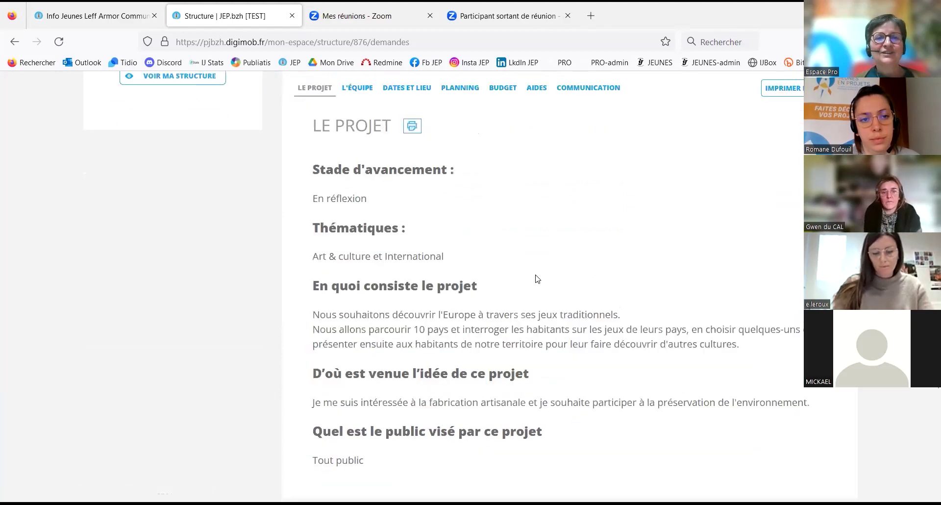
scroll(396, 222, down, 2)
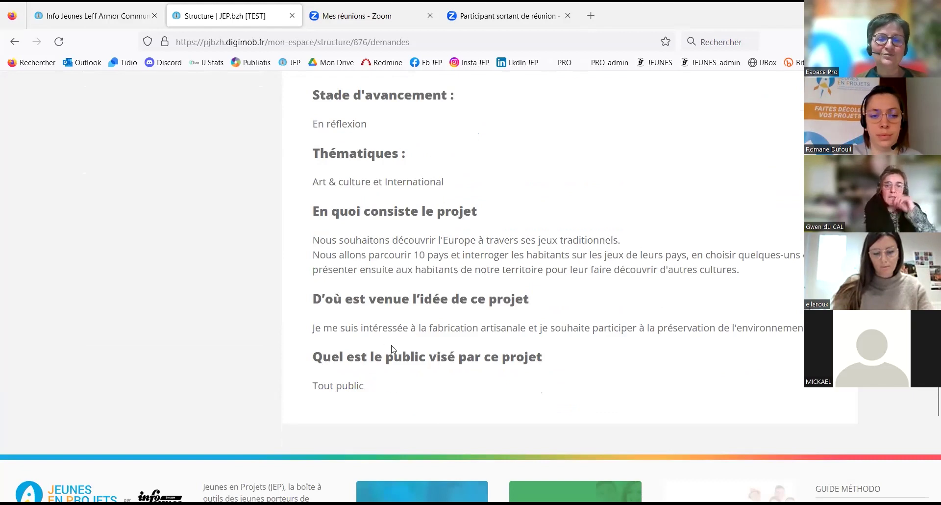
scroll(418, 350, down, 2)
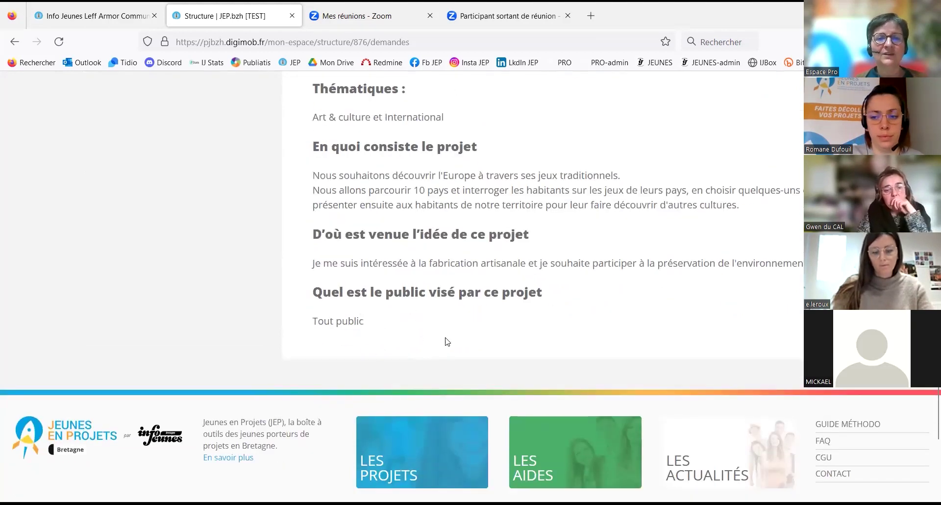
scroll(448, 341, up, 6)
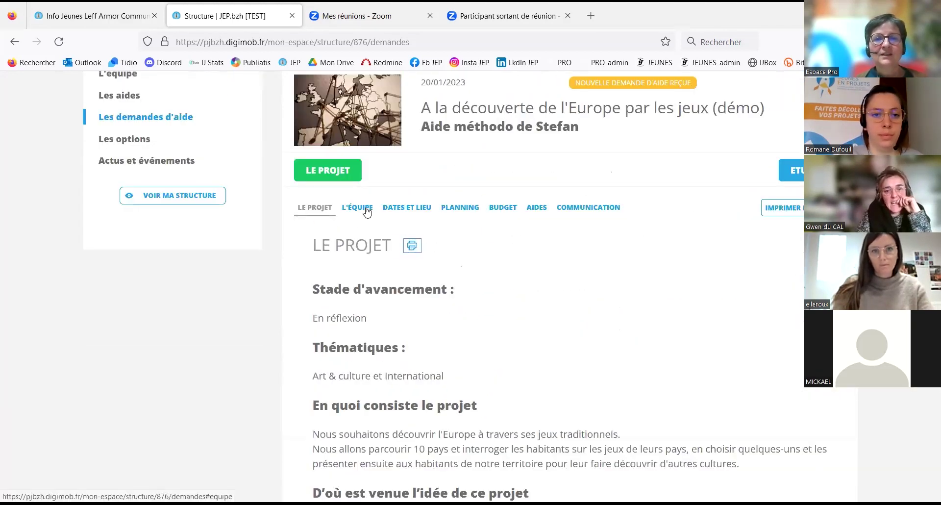
View the team members and the dates and place of the project attached to the aid request
click(367, 211)
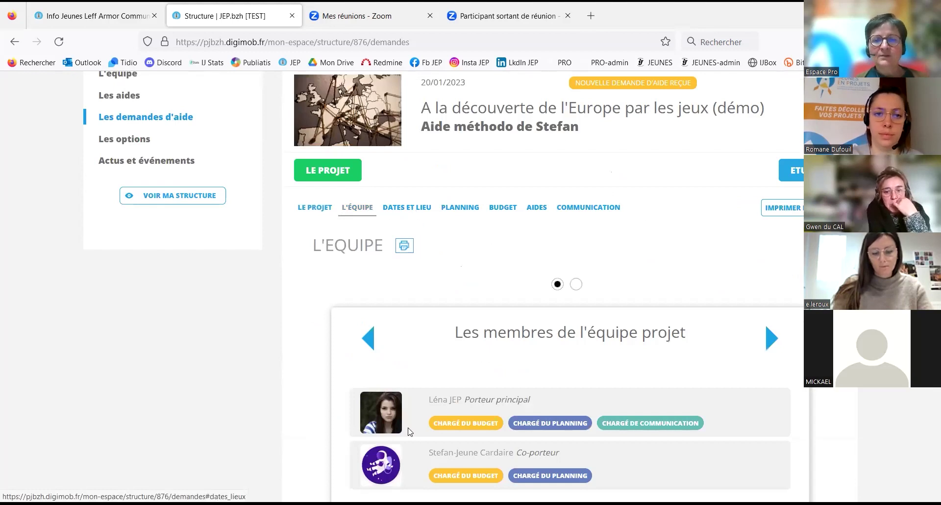
scroll(415, 157, up, 2)
click(412, 270)
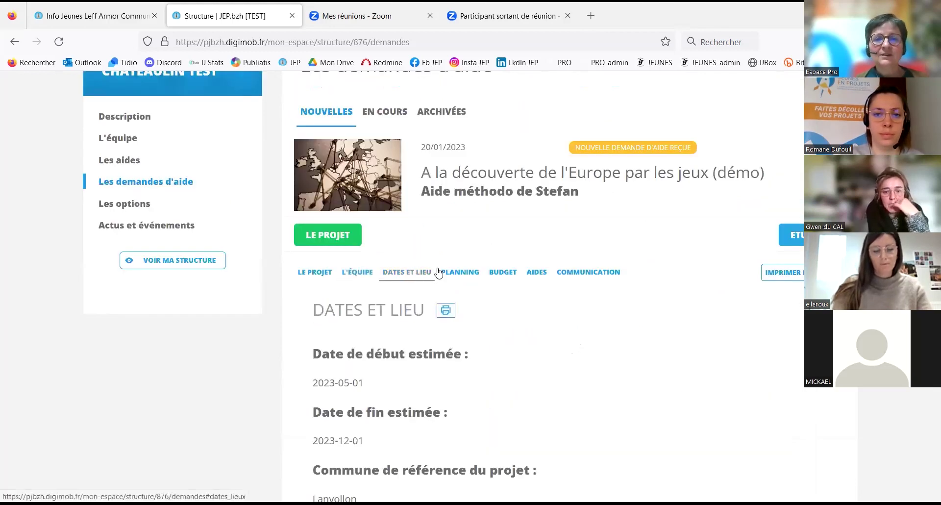
scroll(444, 178, down, 2)
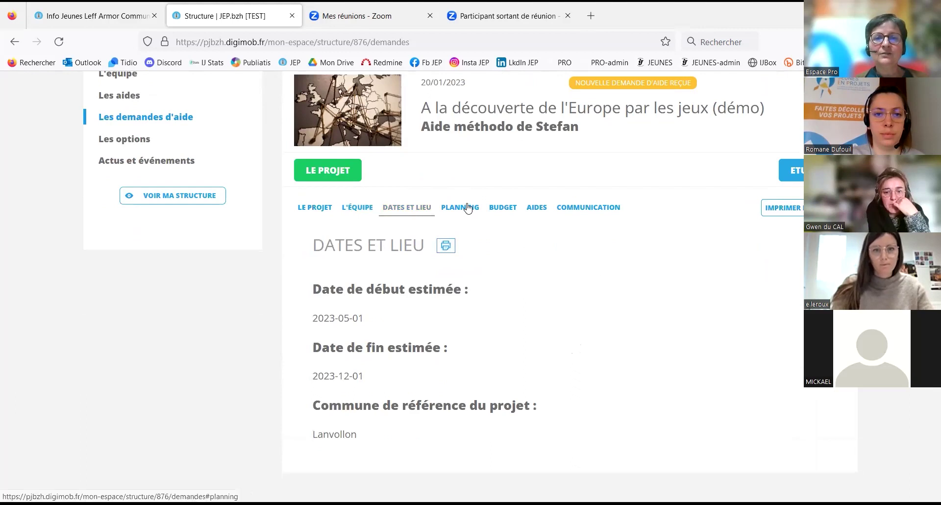
View the requesting project's planning and look through its tasks for the En réflexion stage
click(464, 210)
scroll(563, 288, down, 3)
scroll(533, 388, down, 4)
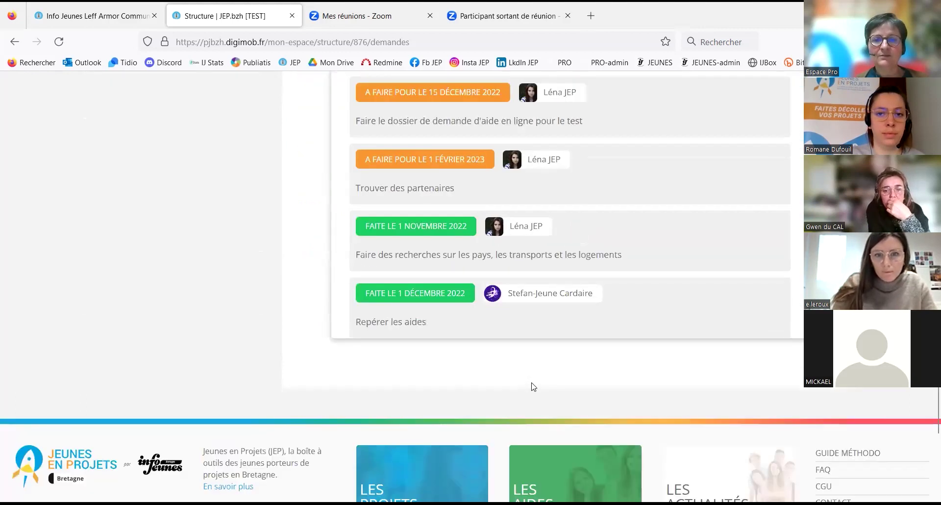
scroll(590, 308, up, 6)
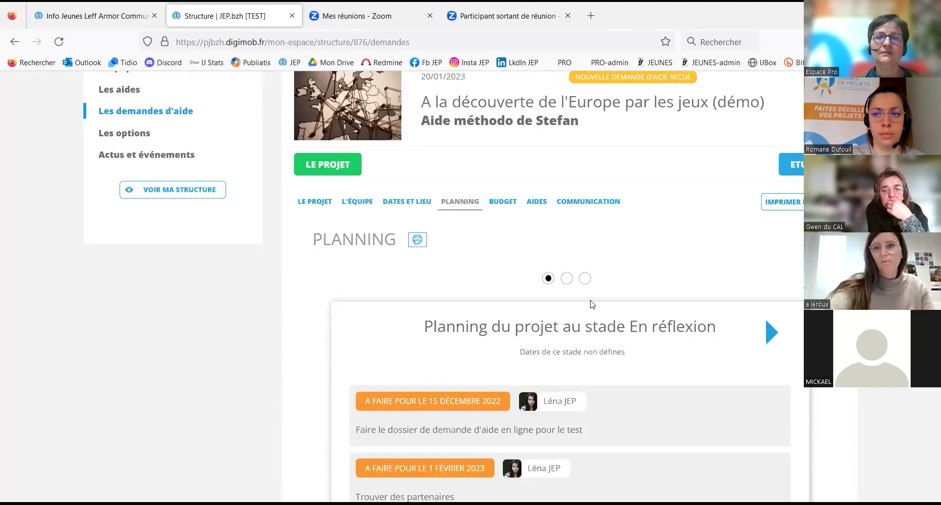
Review the requesting project's estimated expenses and income, and view its requested aids
click(510, 209)
scroll(615, 300, down, 5)
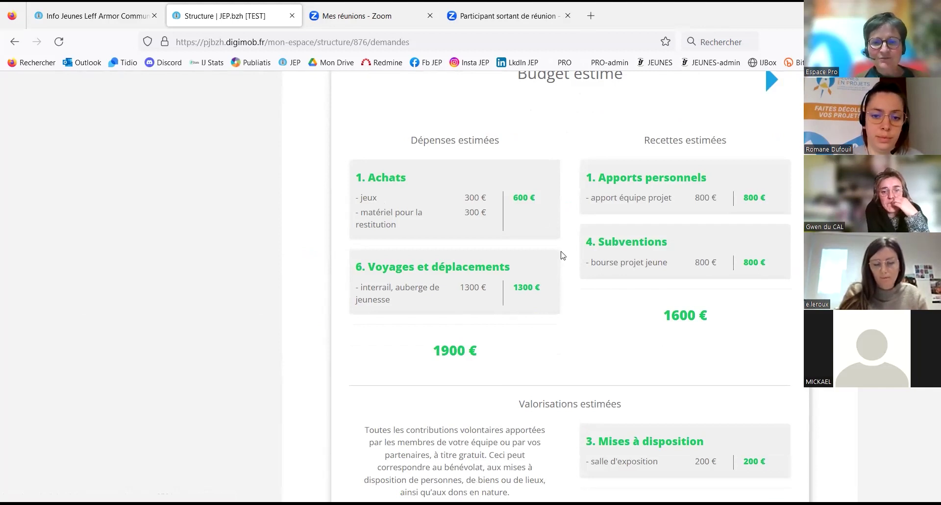
scroll(563, 255, up, 2)
scroll(563, 304, up, 3)
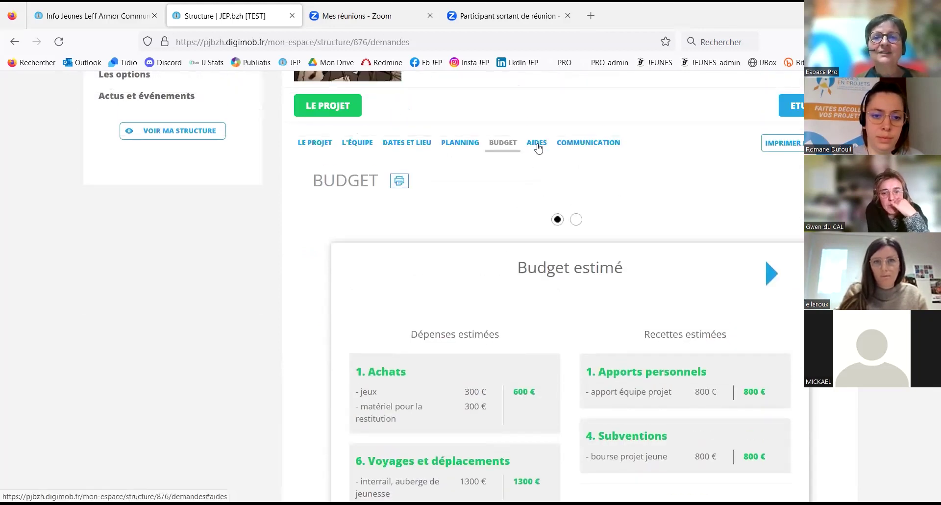
click(528, 143)
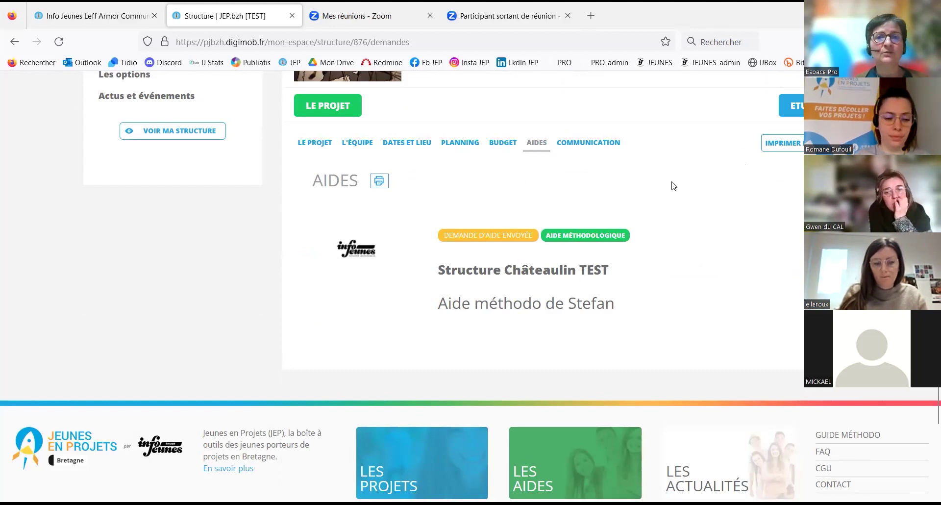
Put the aid request from A la découverte de l'Europe par les jeux (démo) under study and confirm it
scroll(670, 205, up, 3)
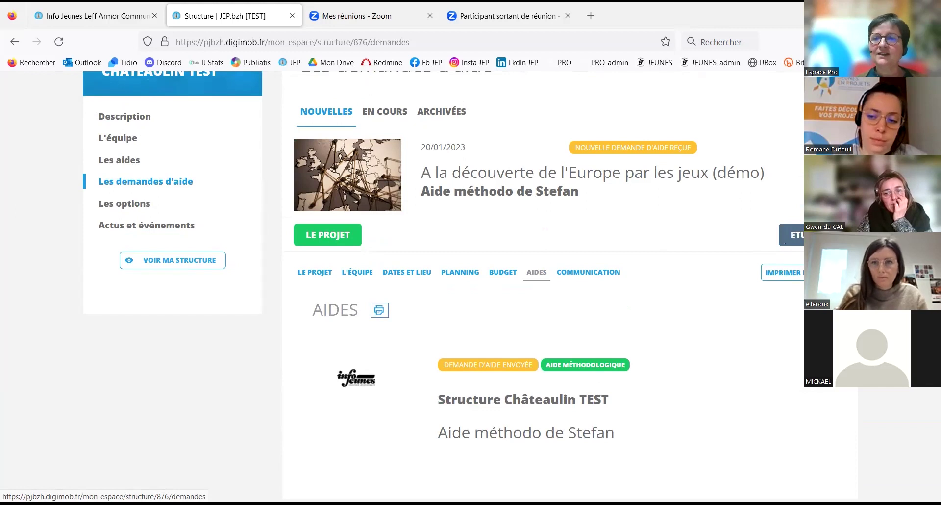
click(792, 235)
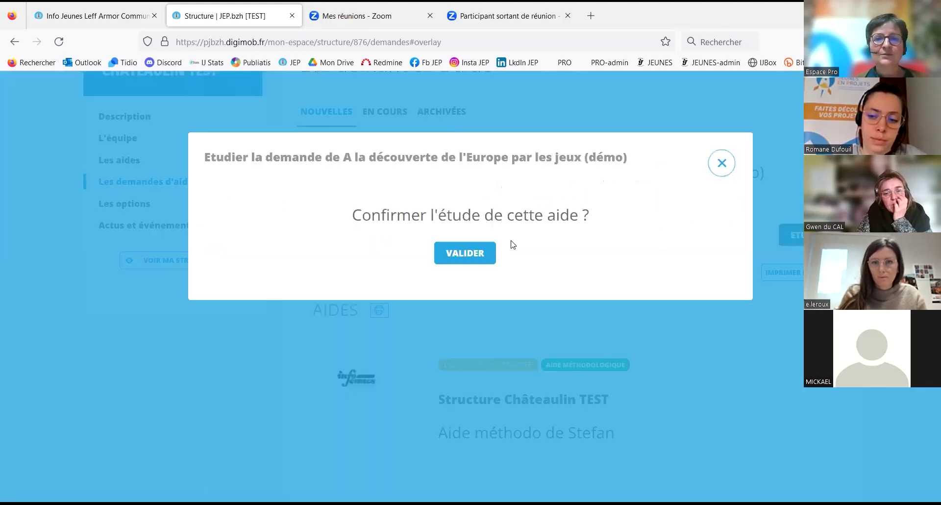
click(479, 257)
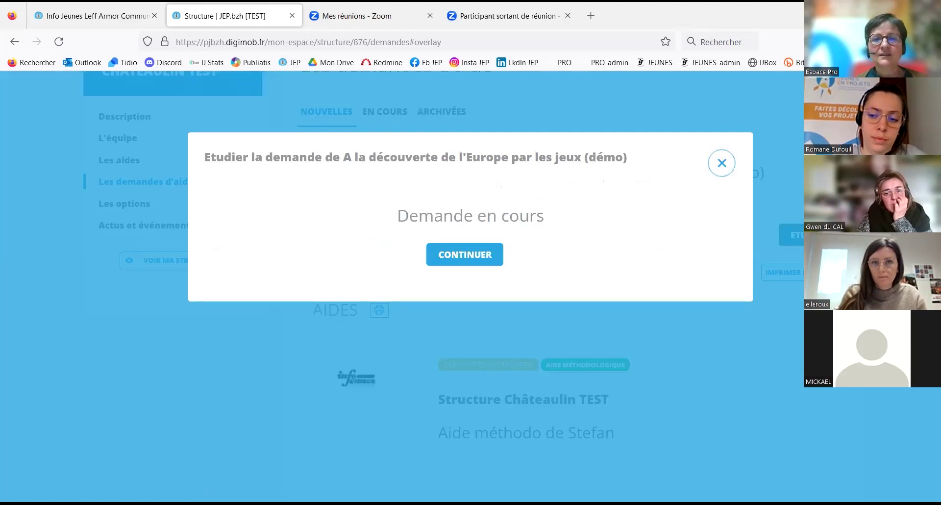
click(485, 255)
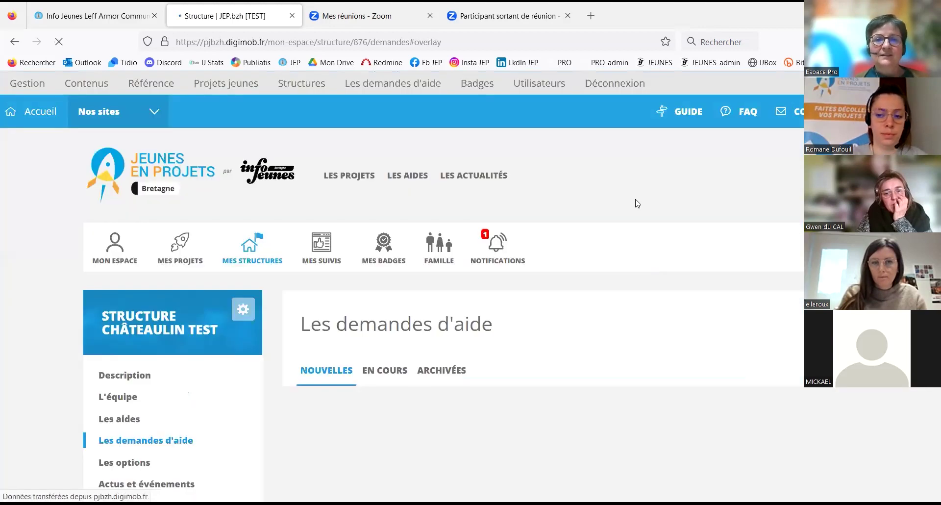
View the structure's aid requests in progress, with the status categories and the decision options for the request
scroll(387, 254, down, 3)
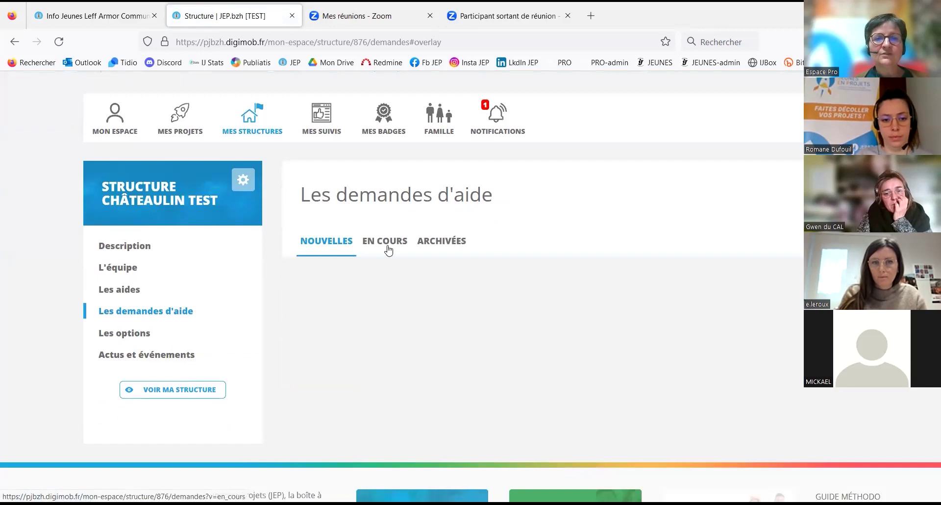
click(389, 250)
scroll(502, 297, down, 3)
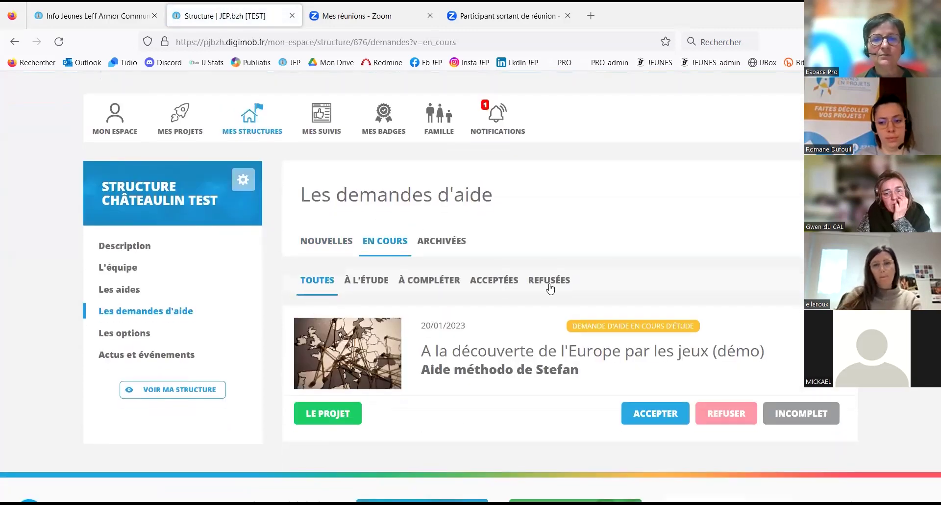
scroll(550, 288, down, 1)
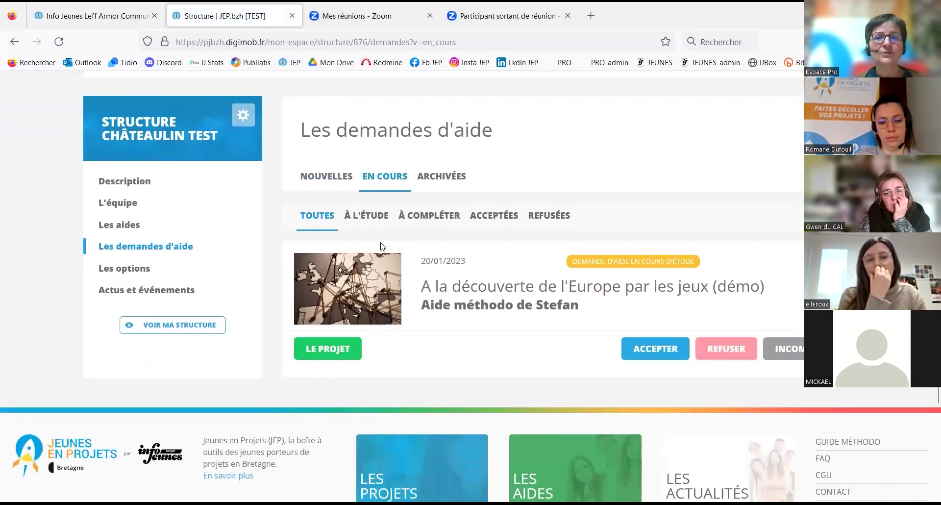
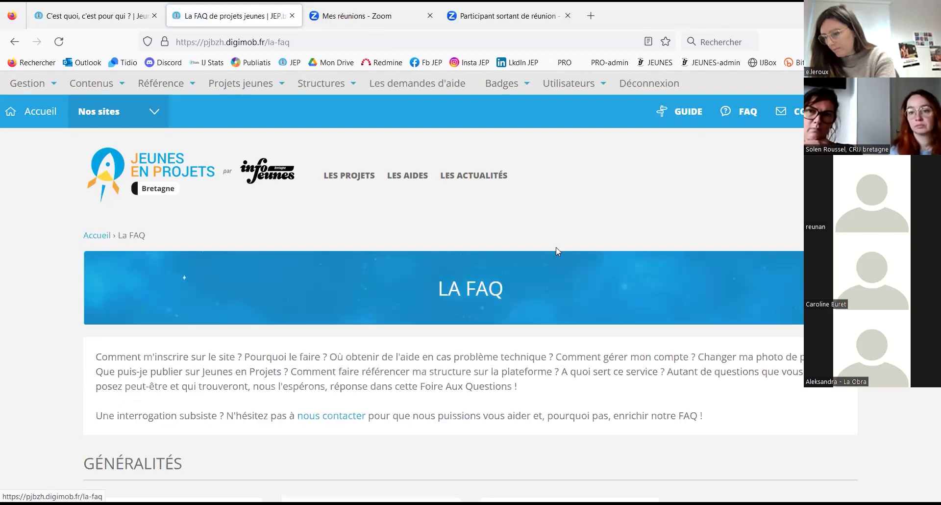
Look through the FAQ on the test site, from Généralités to Comptes utilisateurs
scroll(556, 247, down, 4)
scroll(551, 255, down, 3)
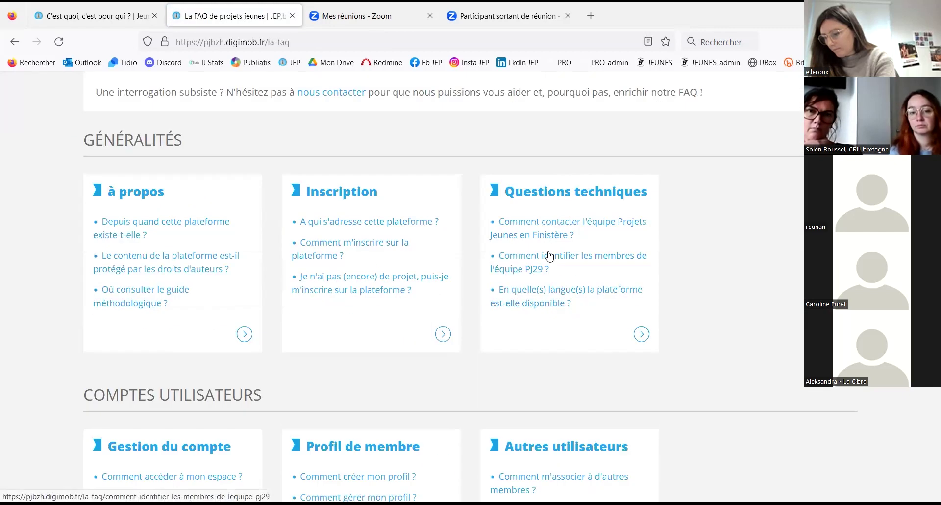
scroll(549, 256, down, 3)
scroll(549, 256, up, 4)
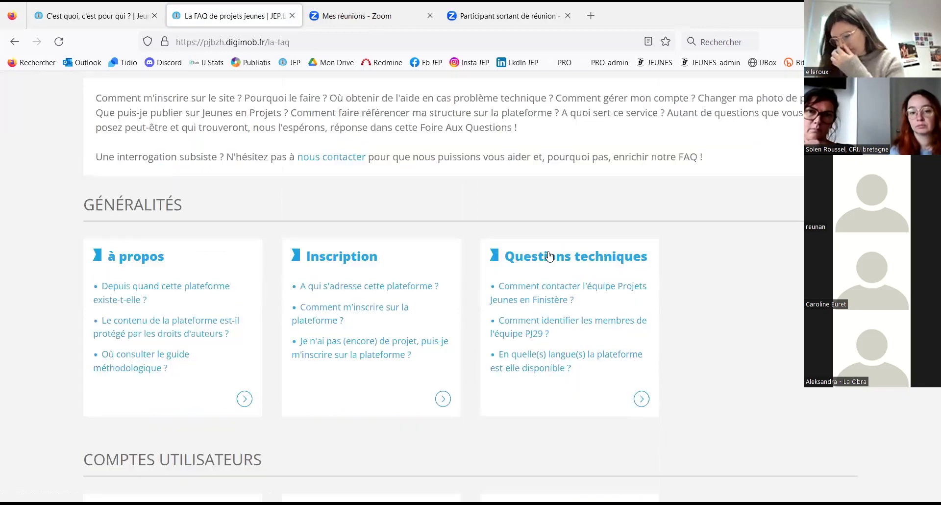
scroll(549, 256, up, 5)
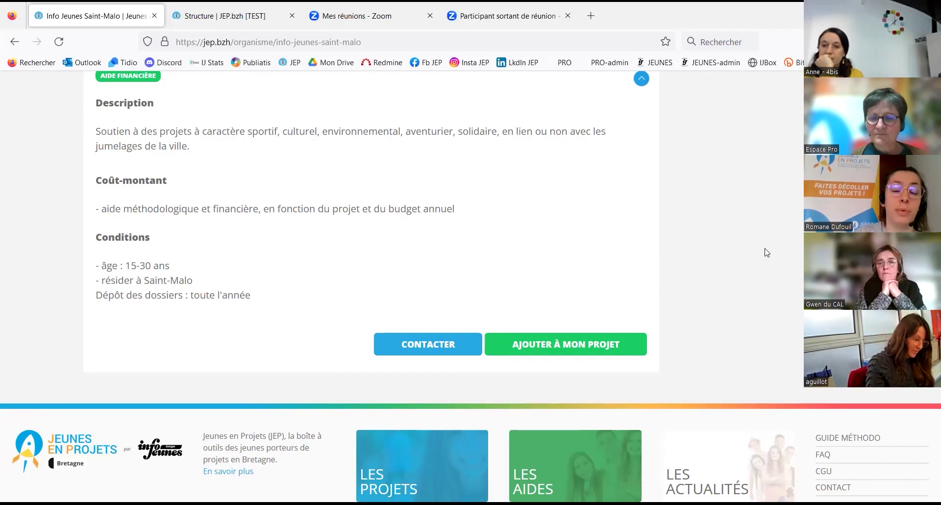
Leave the Info Jeunes Saint-Malo aids for the live site's FAQ and view its Premiers pas topics
scroll(779, 276, up, 7)
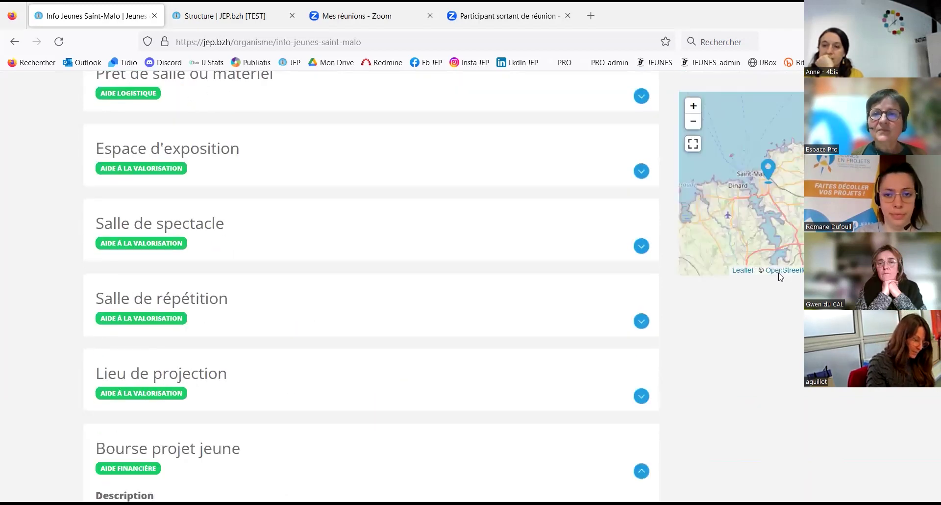
scroll(779, 276, up, 10)
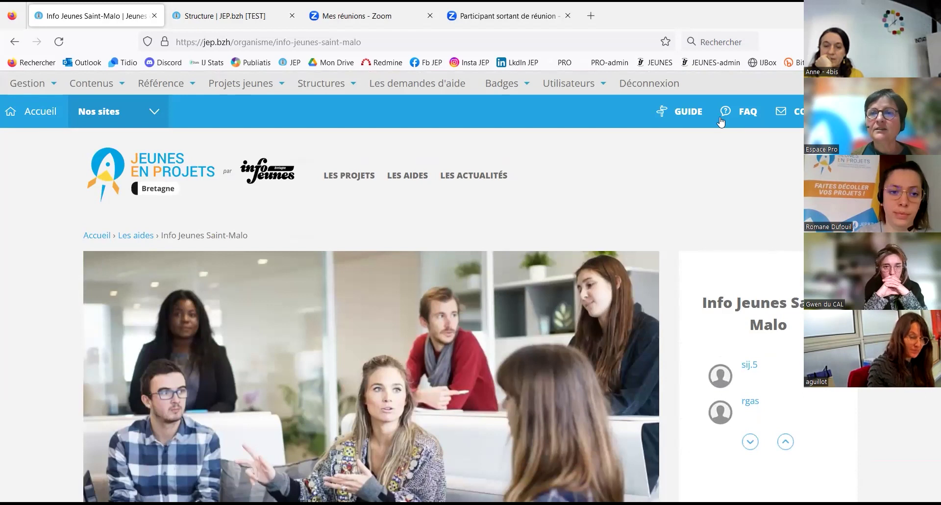
click(745, 115)
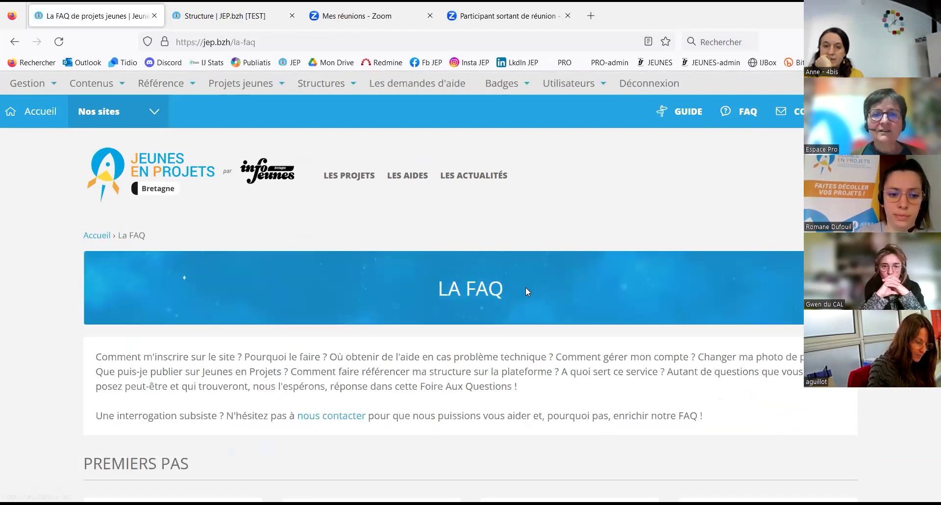
scroll(518, 334, down, 5)
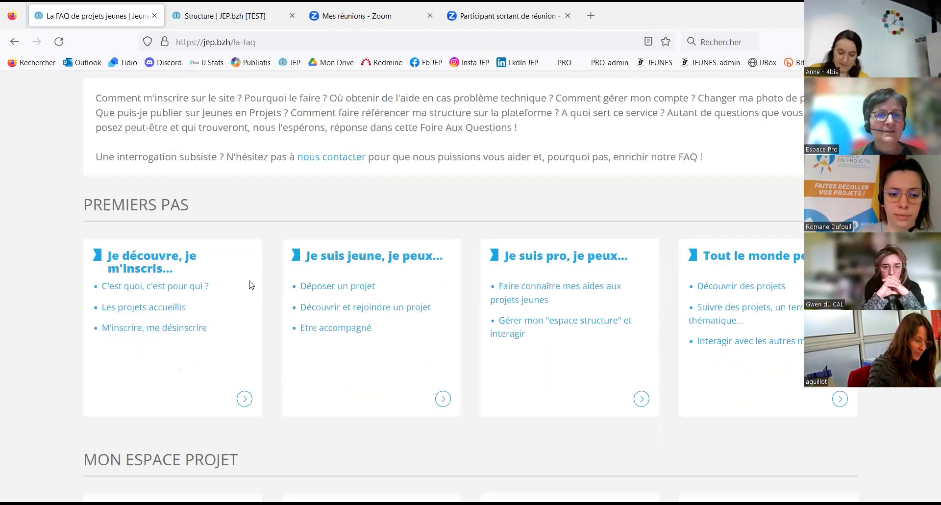
Open the FAQ article C'est quoi, c'est pour qui ? and start its JEP en bref video
click(142, 287)
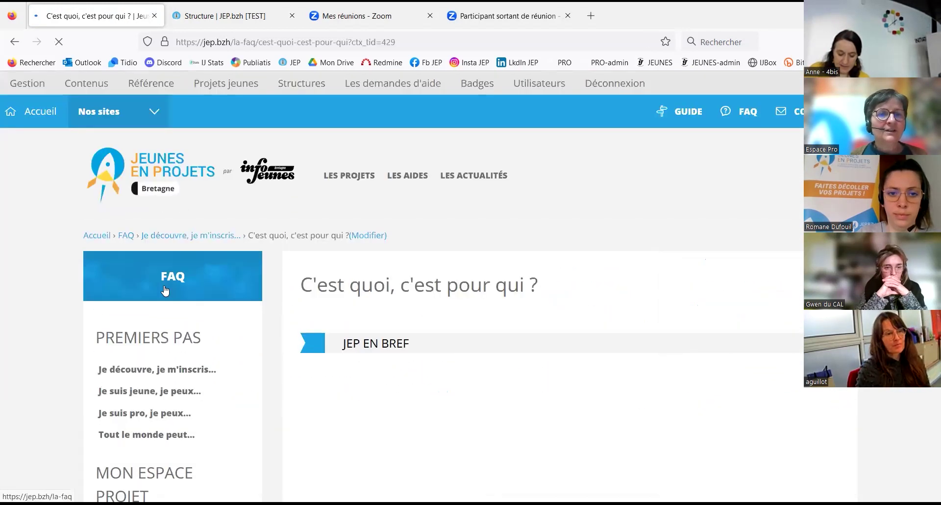
scroll(351, 172, down, 4)
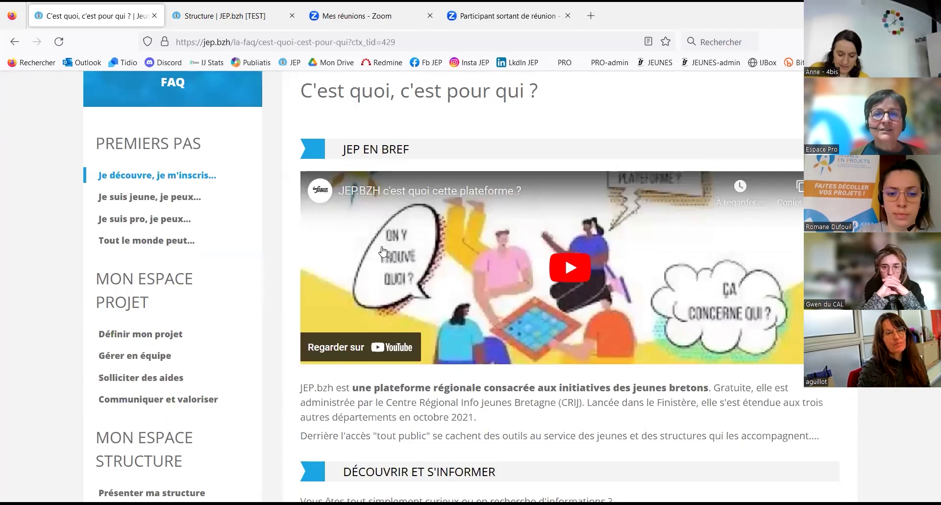
click(571, 271)
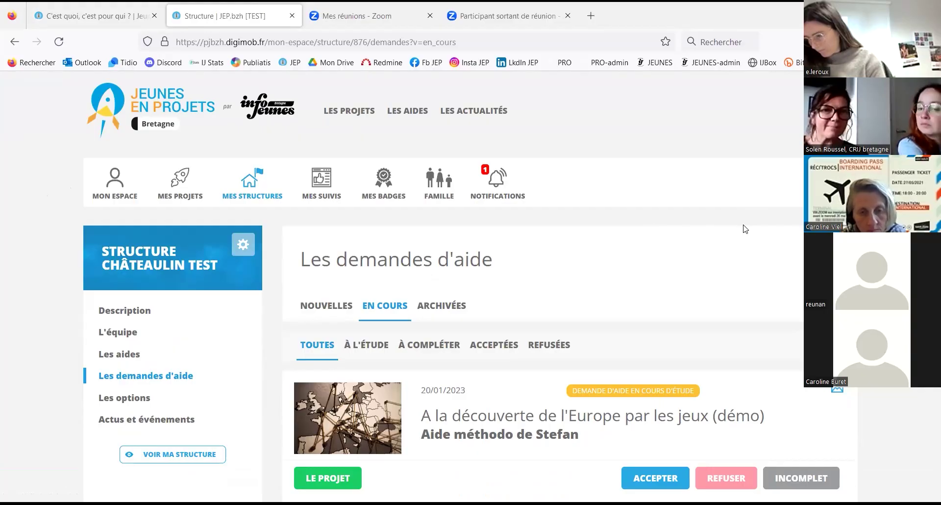
Go from the aid requests back to the list of structures and open Structure Châteaulin TEST
scroll(744, 227, up, 2)
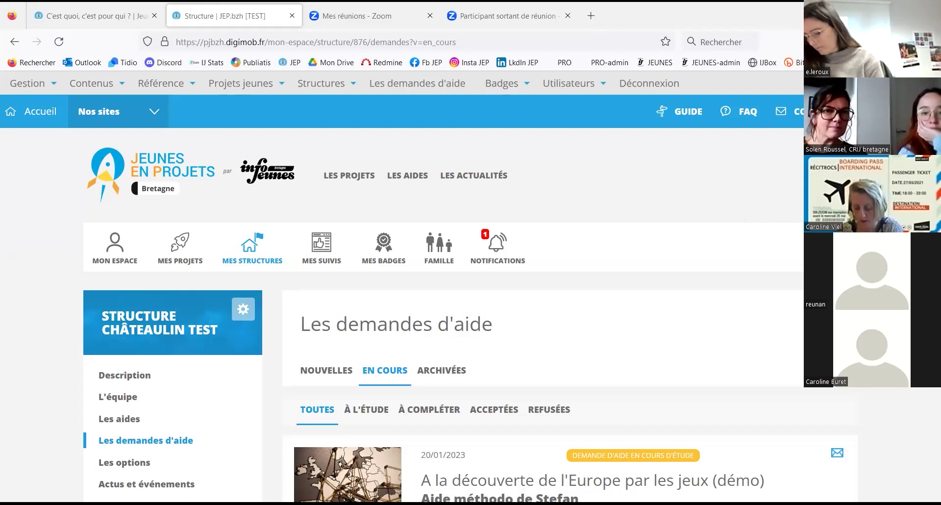
scroll(402, 294, down, 2)
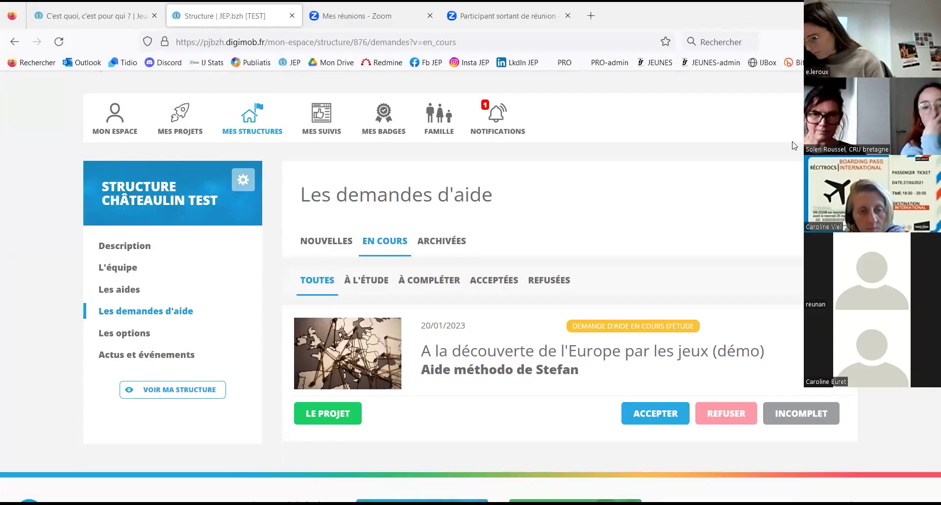
scroll(326, 267, up, 3)
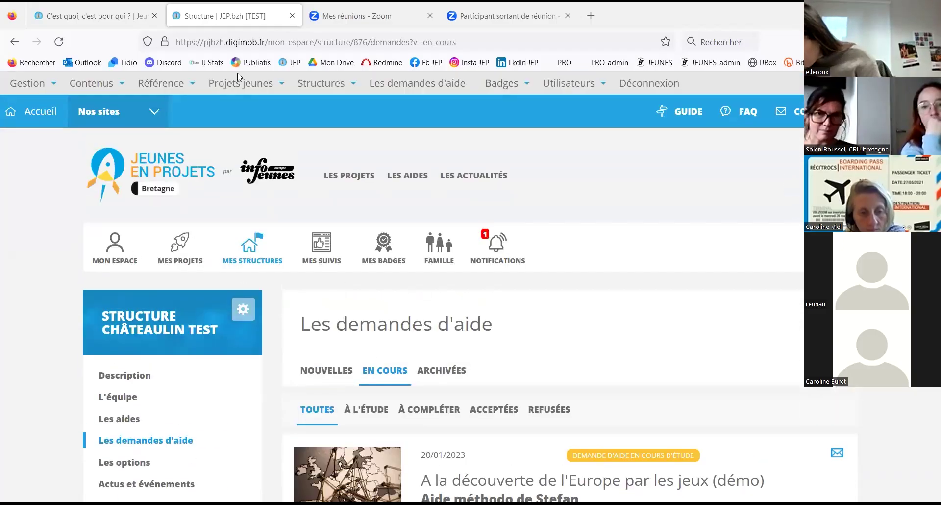
click(249, 256)
scroll(588, 299, down, 3)
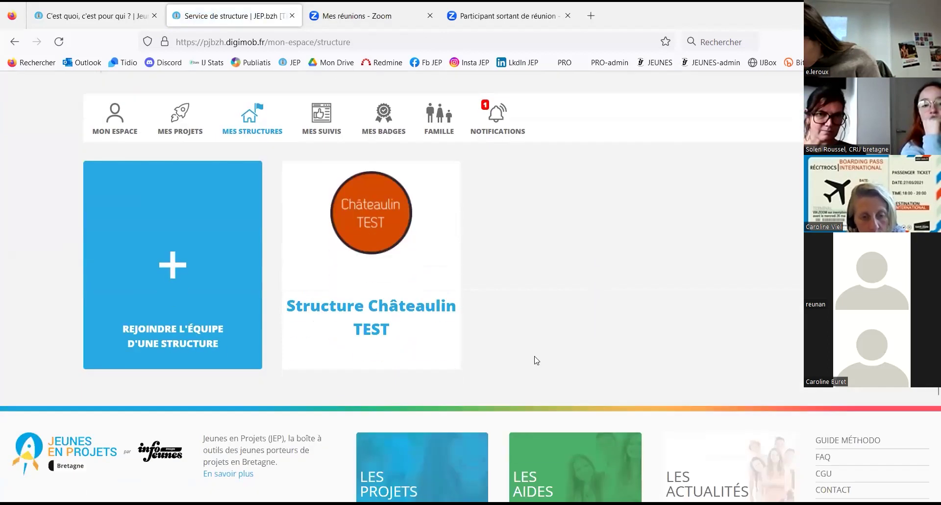
click(373, 305)
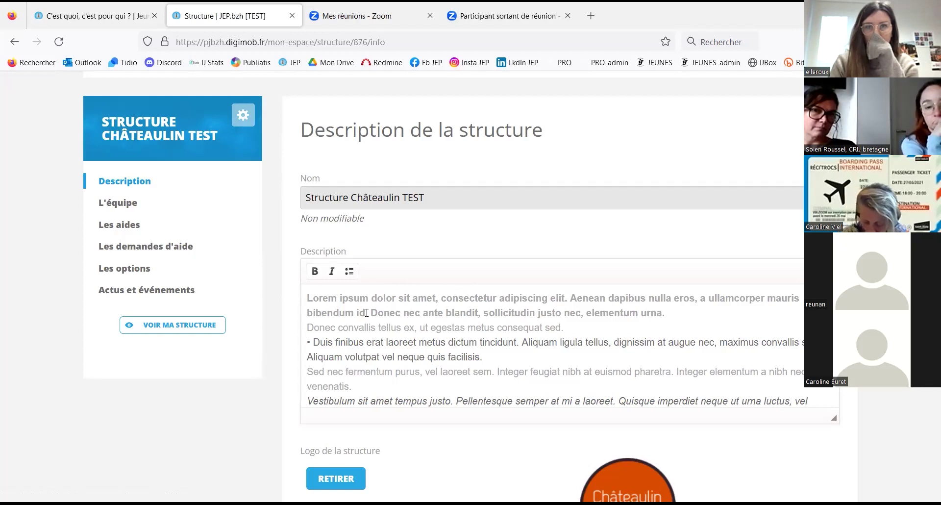
Open the structure's team page and look through its members and their roles
click(126, 205)
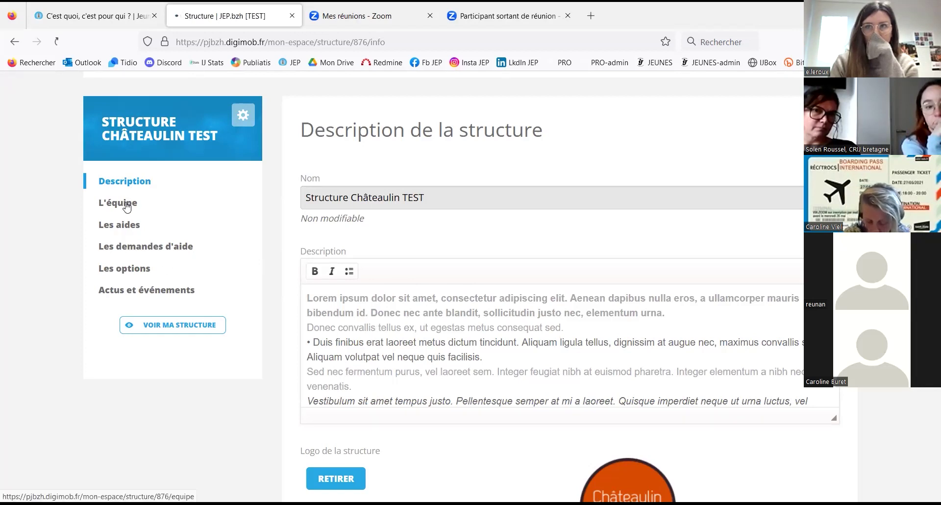
scroll(438, 304, down, 2)
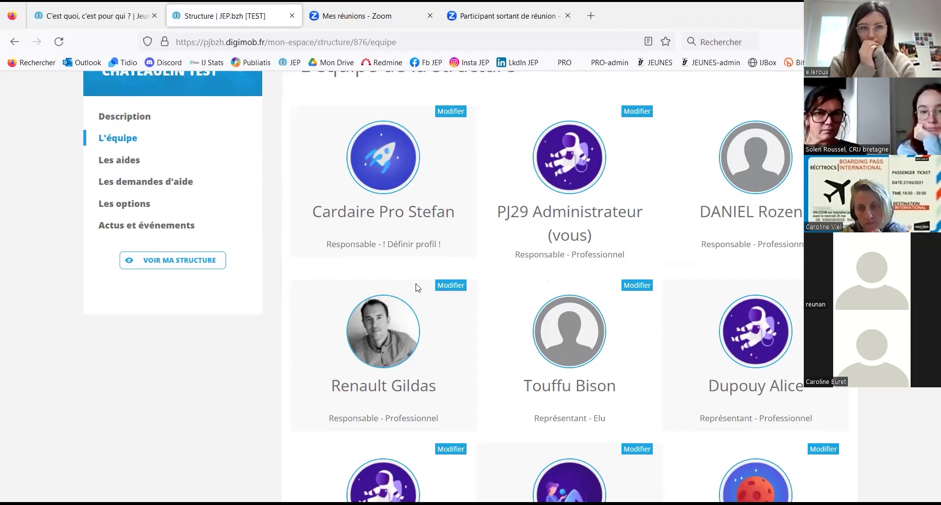
scroll(470, 289, up, 2)
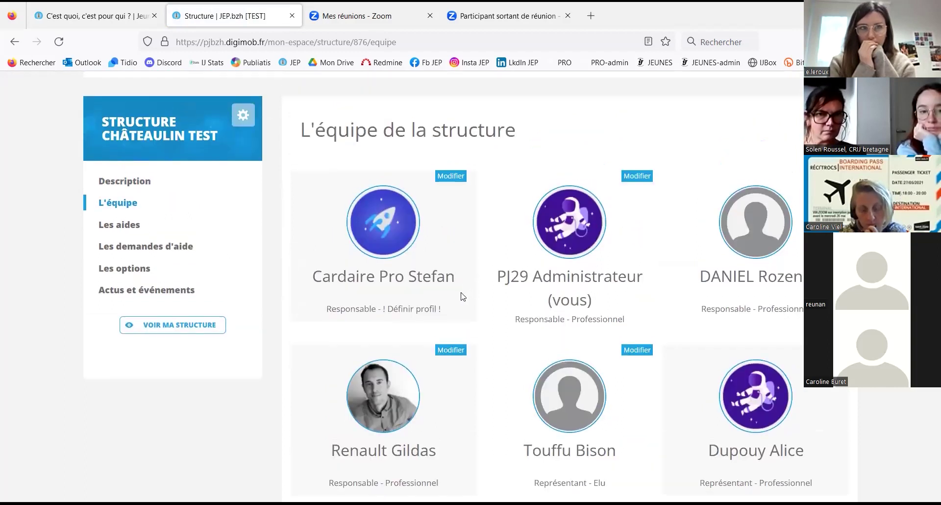
scroll(434, 312, down, 2)
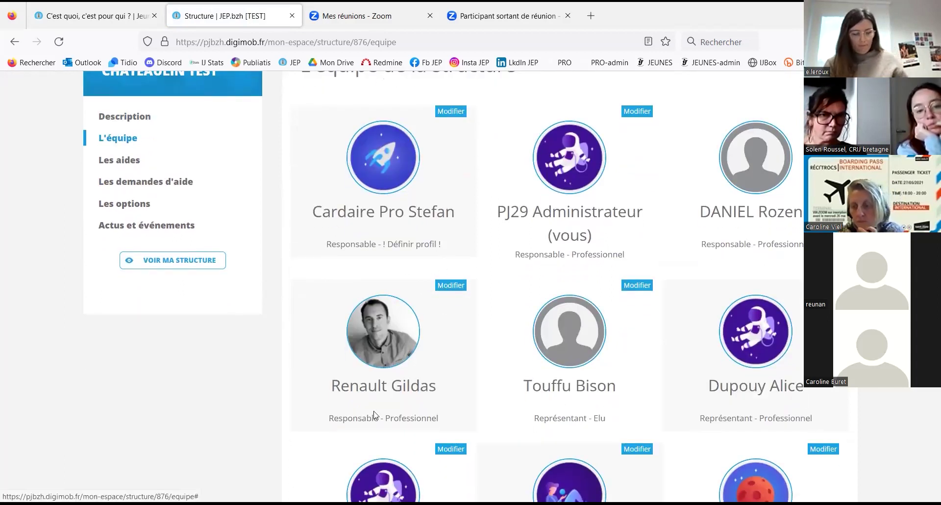
scroll(619, 349, up, 6)
scroll(462, 288, down, 2)
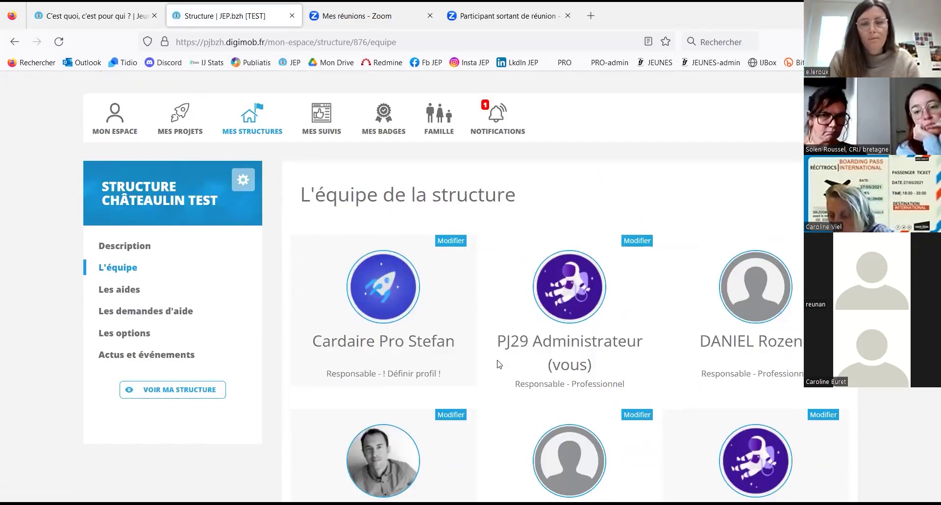
Open the structure's list of aids and expand the methodological aid to view its description and editing options
click(125, 295)
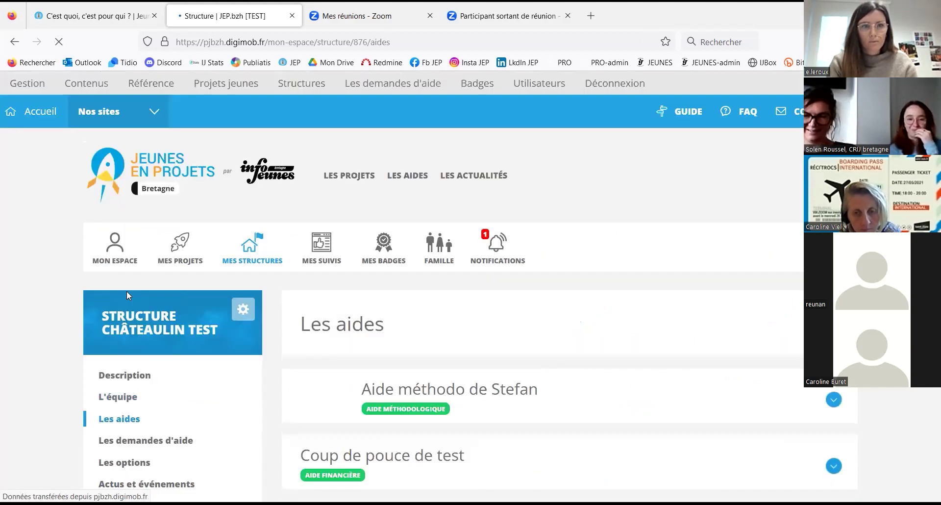
scroll(286, 324, down, 4)
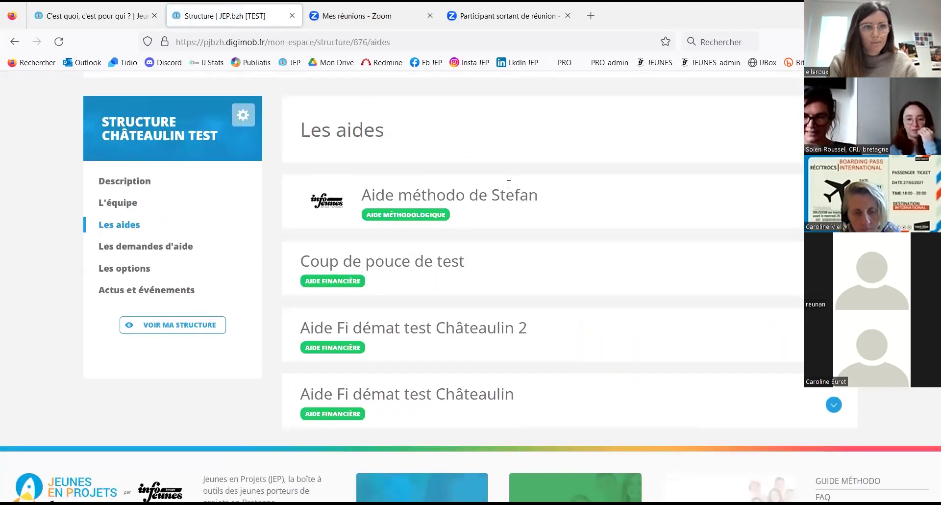
scroll(477, 250, up, 3)
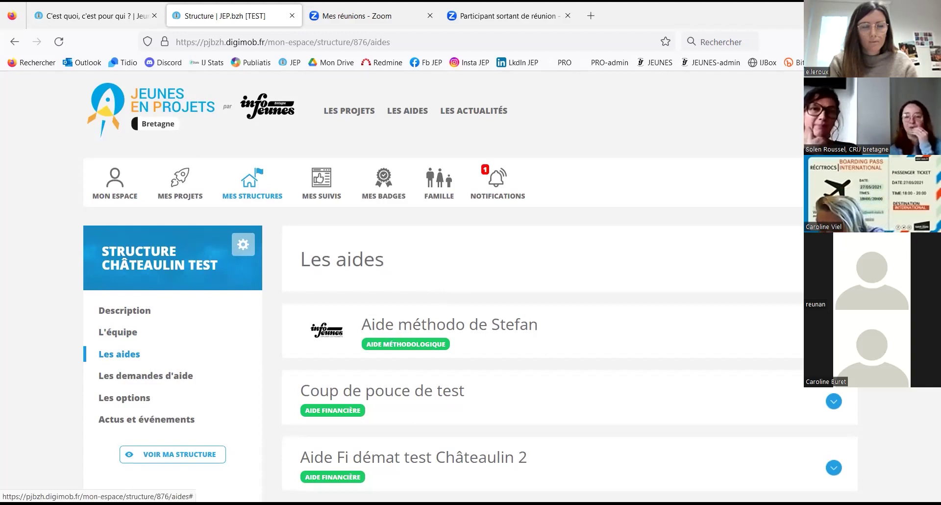
click(834, 335)
scroll(640, 350, down, 3)
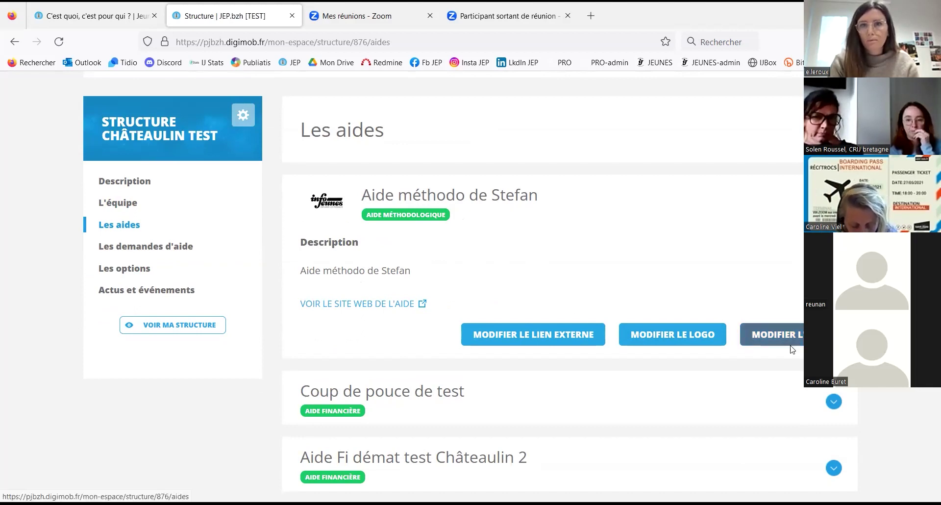
View the modification request form for the methodological aid and close it without sending a request
scroll(788, 343, up, 2)
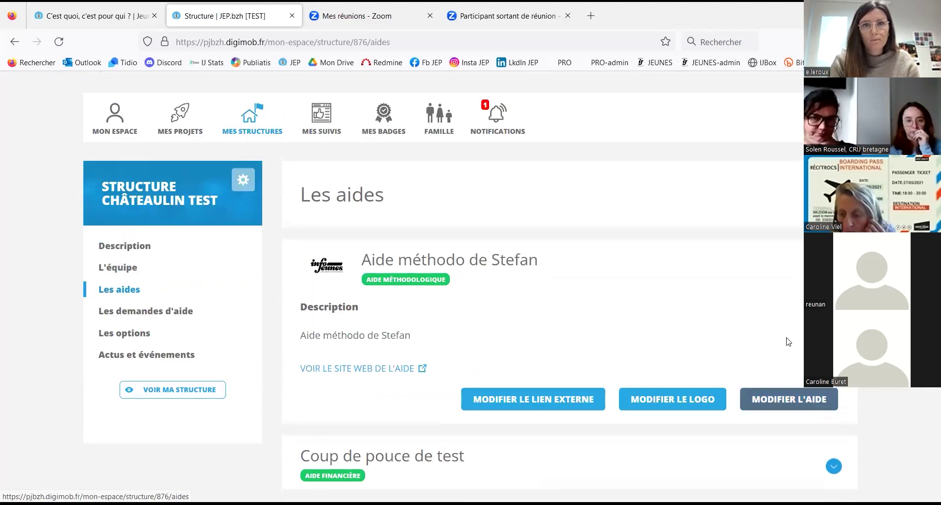
click(793, 404)
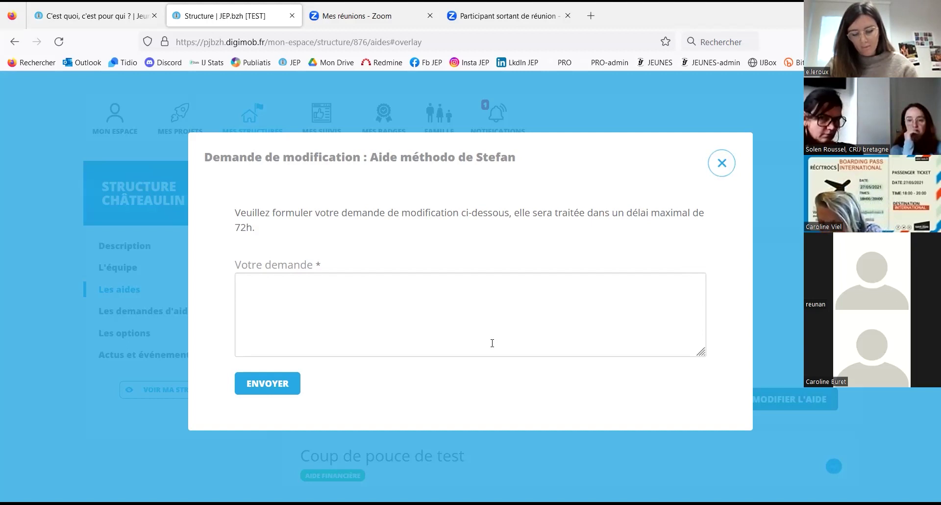
click(722, 165)
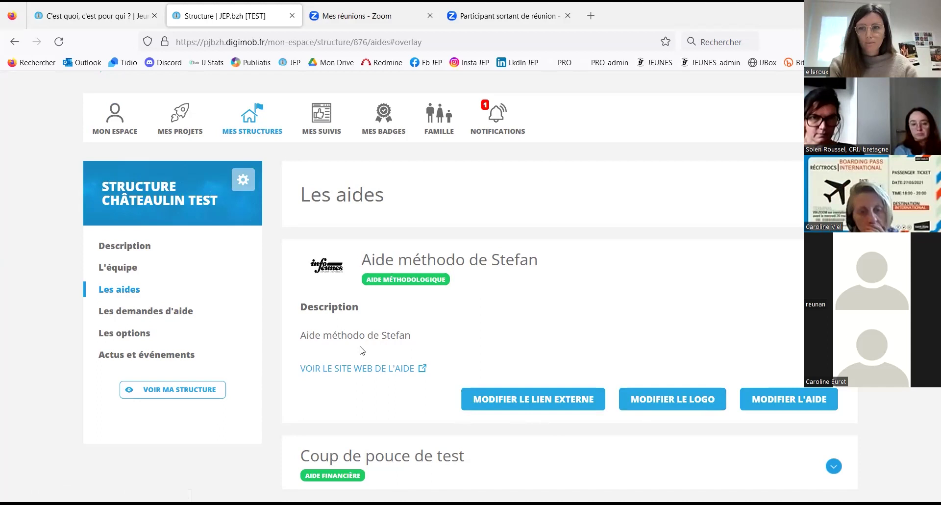
Look through the structure's other aids, including the financial ones, and open its aid requests
scroll(374, 334, down, 3)
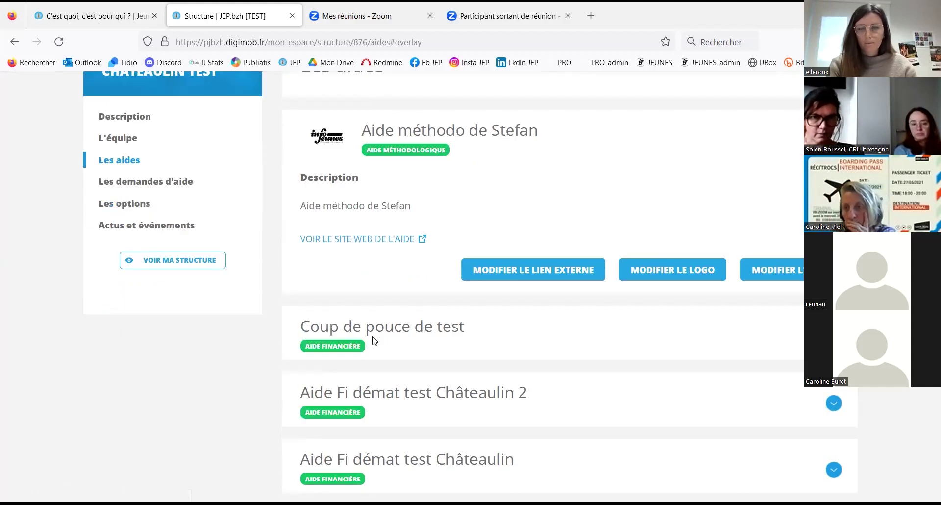
scroll(385, 257, up, 5)
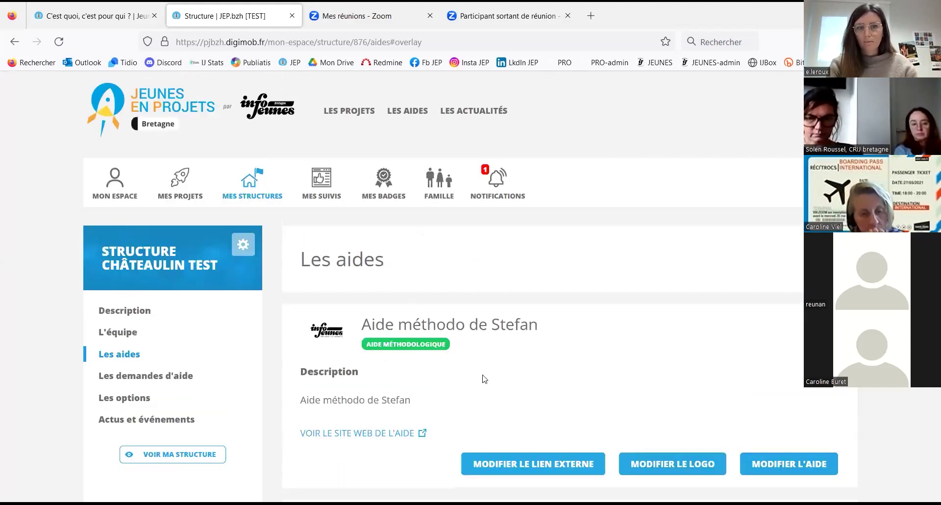
click(146, 375)
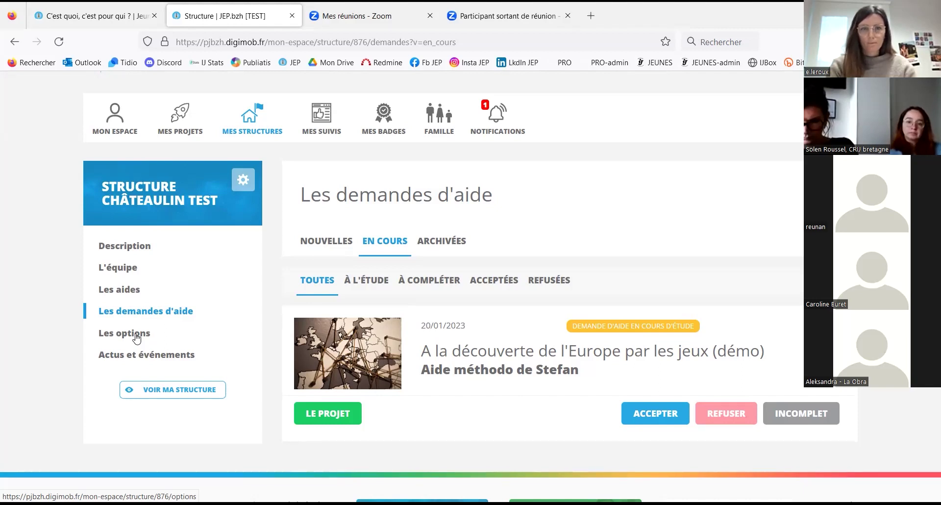
Open the structure's news and events page and look through its events and the options for adding new ones
click(143, 354)
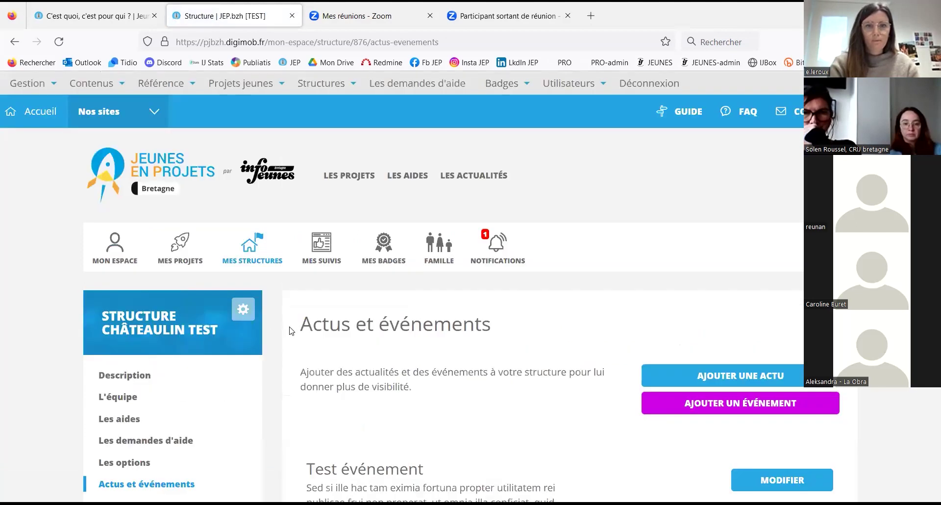
scroll(360, 366, down, 2)
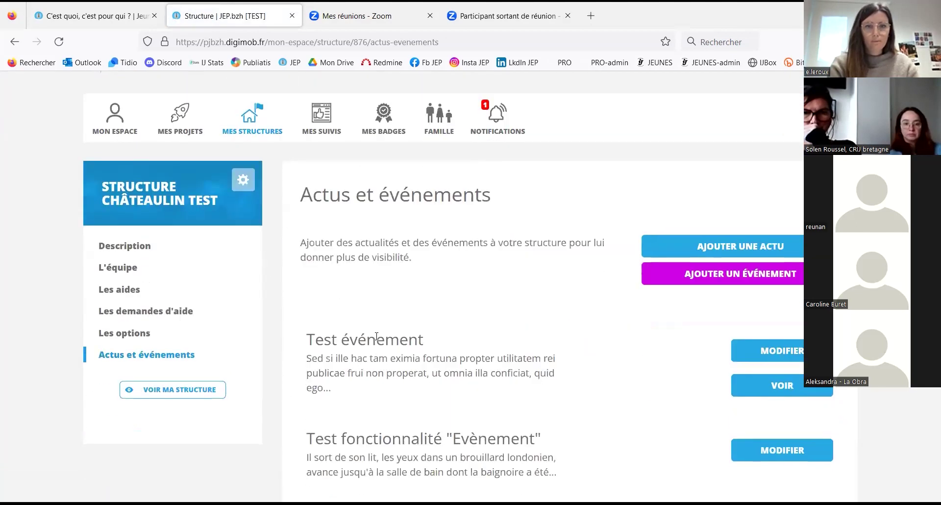
scroll(360, 365, up, 1)
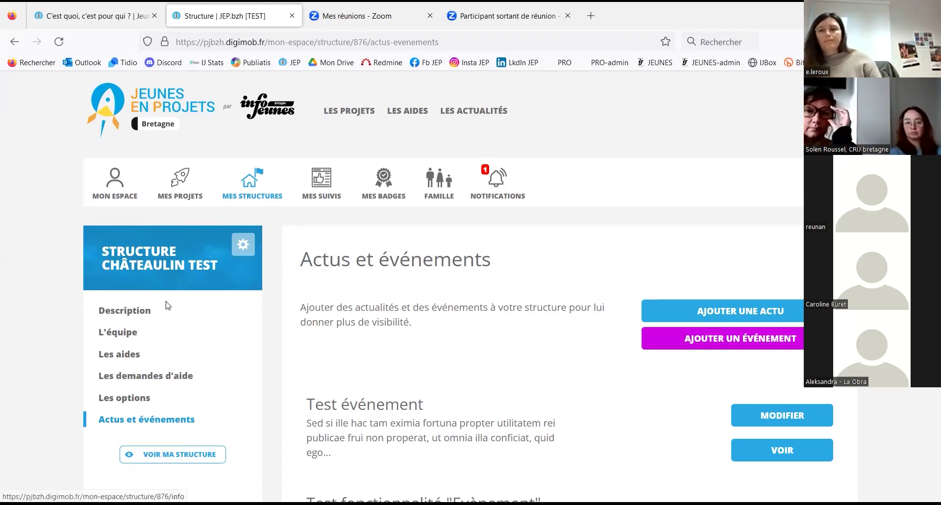
Open the structure's description page and review its name, description text, logo and presentation image fields
click(128, 312)
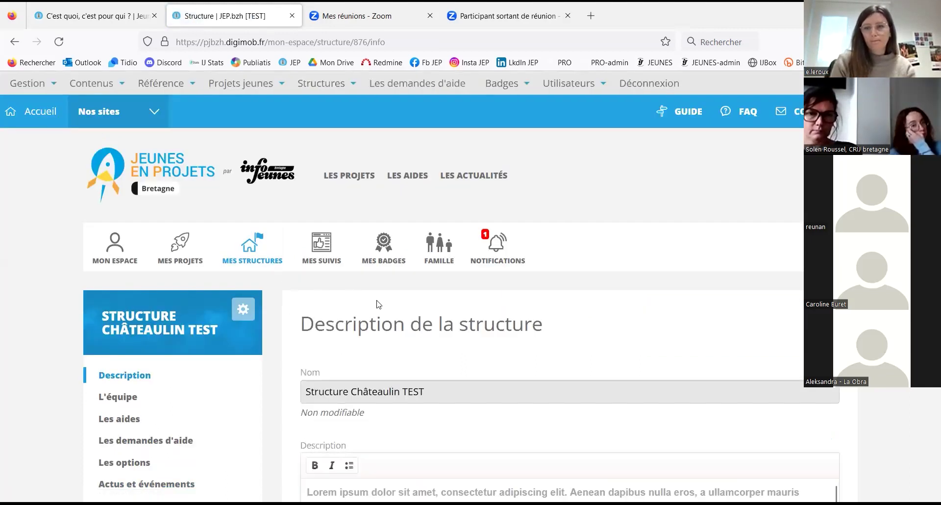
scroll(407, 349, down, 5)
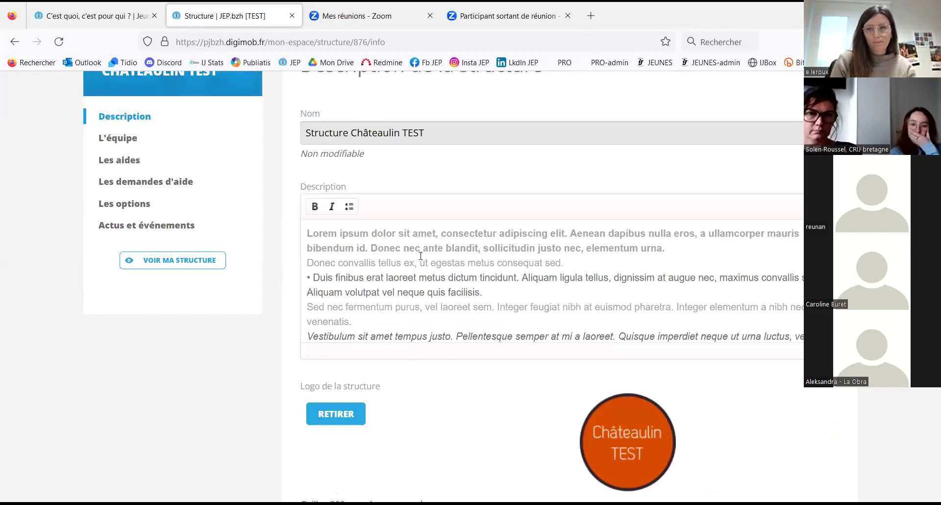
scroll(445, 294, down, 4)
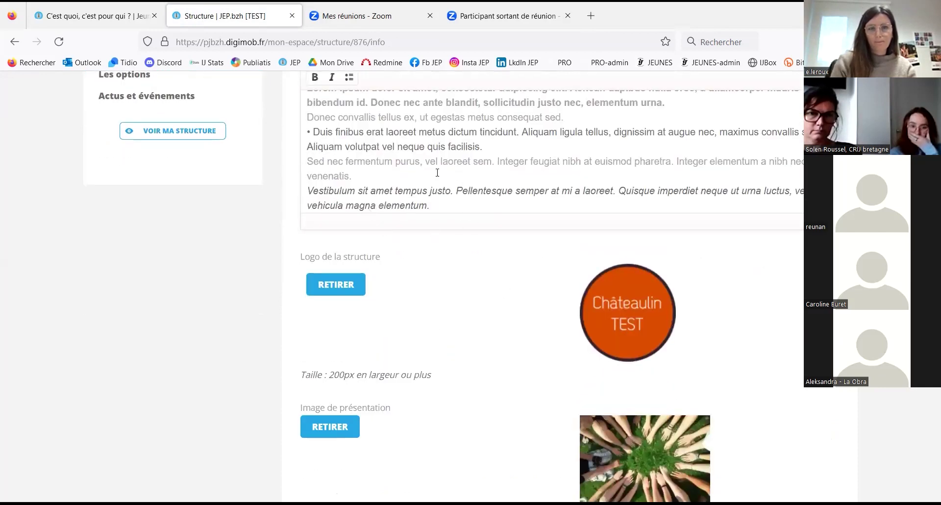
scroll(479, 291, down, 3)
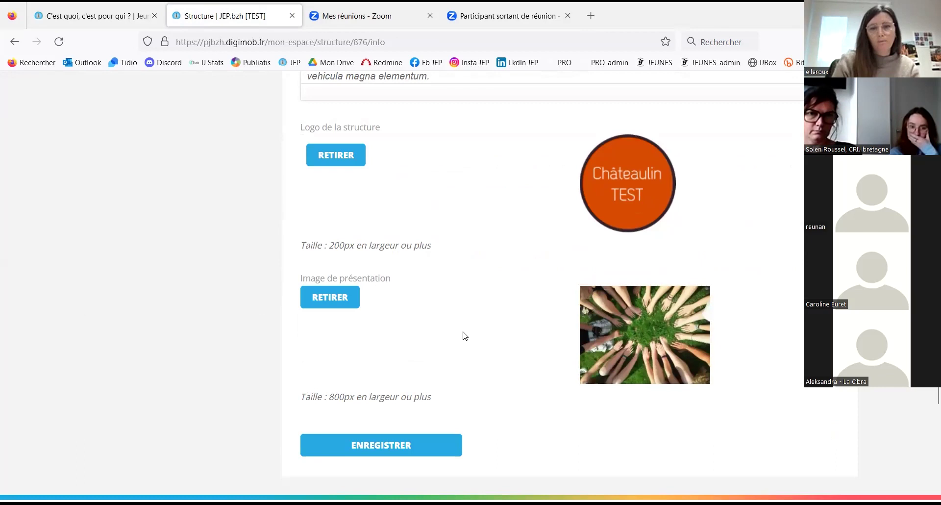
scroll(465, 336, down, 2)
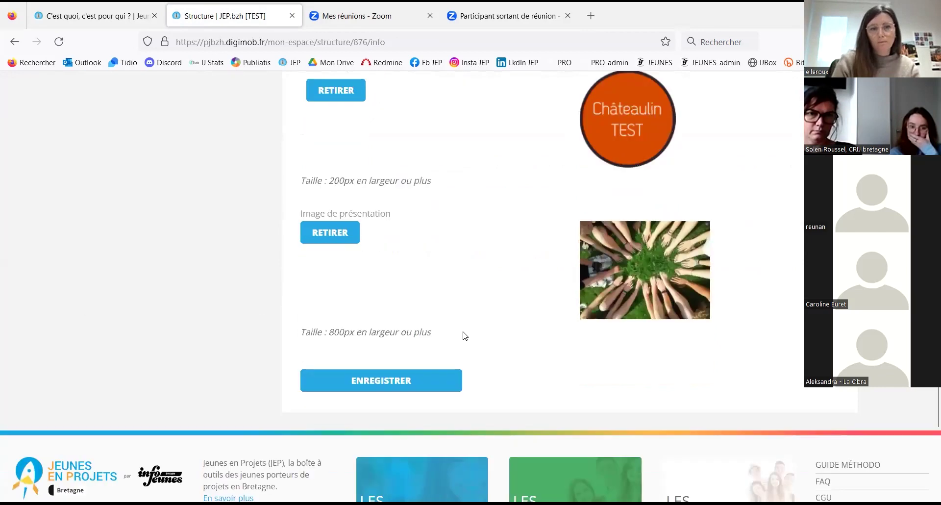
click(344, 246)
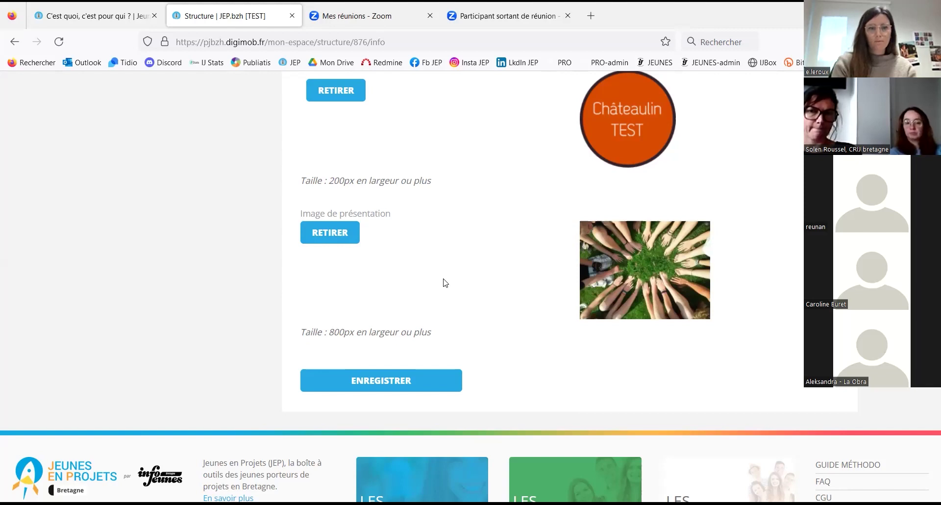
Return to the FAQ article "C'est quoi, c'est pour qui ?" and view it from its beginning
scroll(444, 281, up, 3)
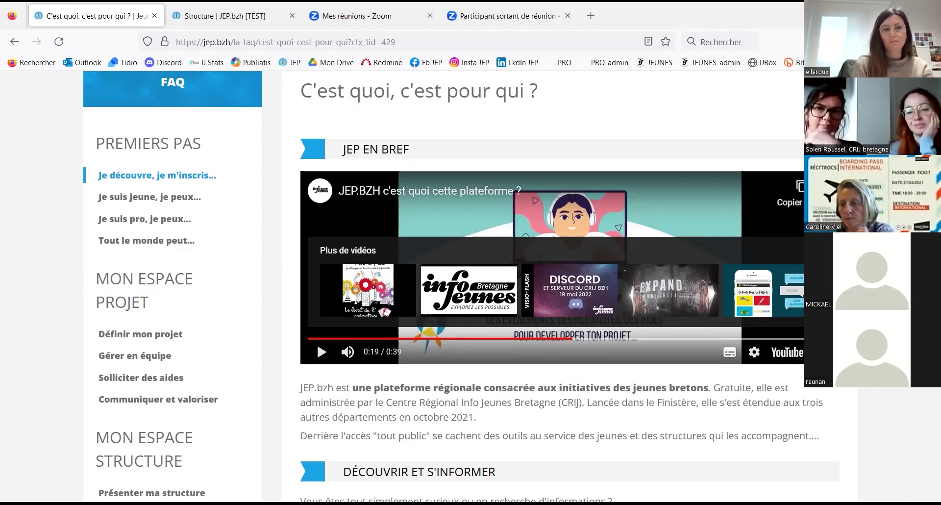
scroll(346, 269, up, 4)
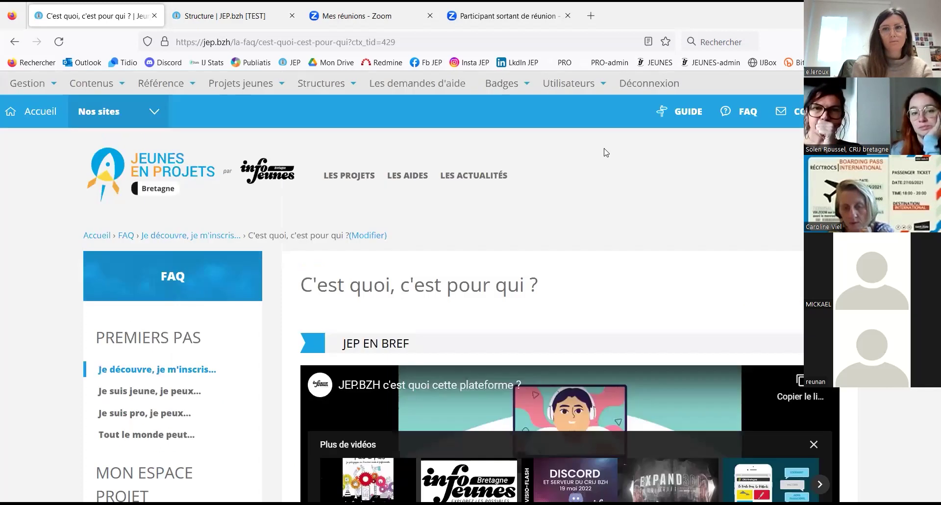